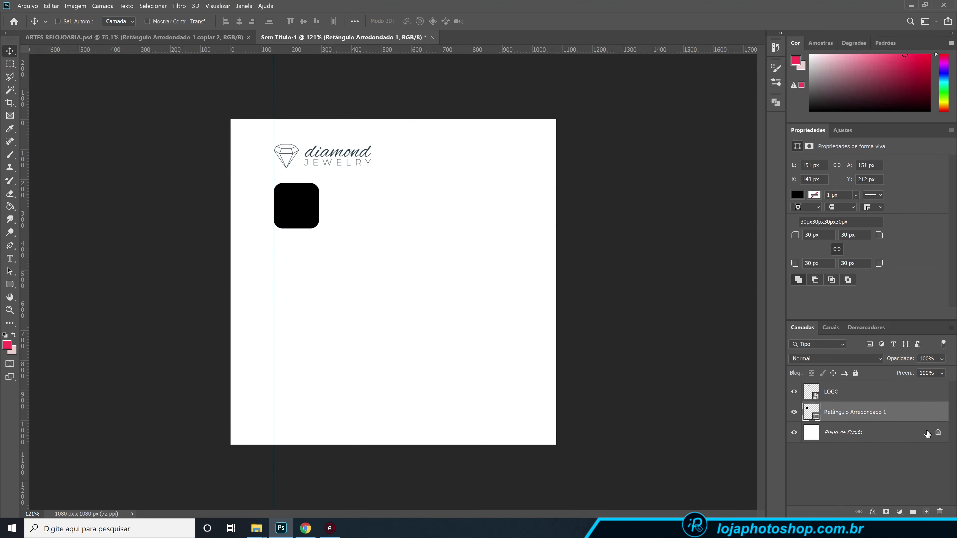
Open the layer style of the rounded rectangle and enable Gradient Overlay with Pattern Overlay switched off
click(794, 412)
click(793, 412)
click(903, 410)
key(space)
drag(654, 79, 572, 120)
click(492, 282)
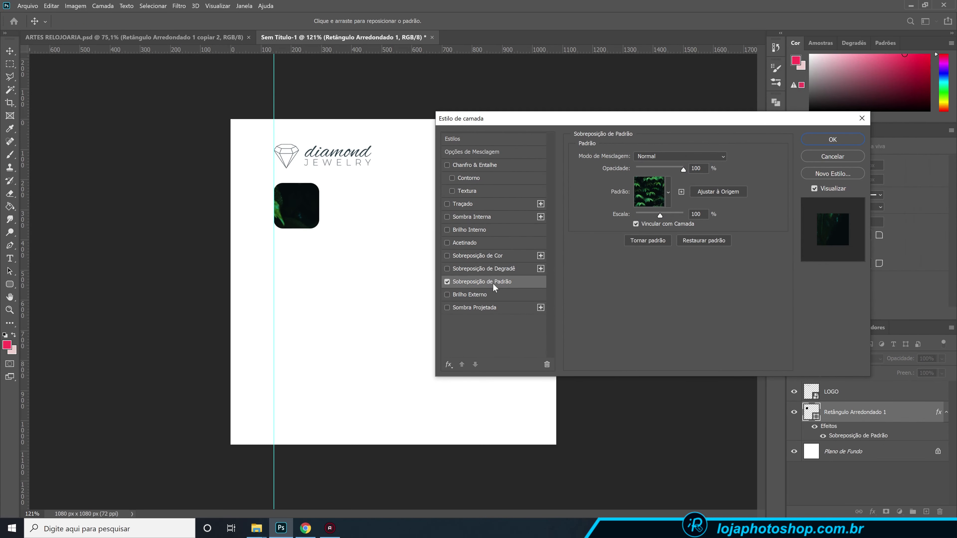
click(489, 269)
click(448, 279)
Choose the Cinza_01 preset from the Cinzas group as the overlay's gradient
click(665, 182)
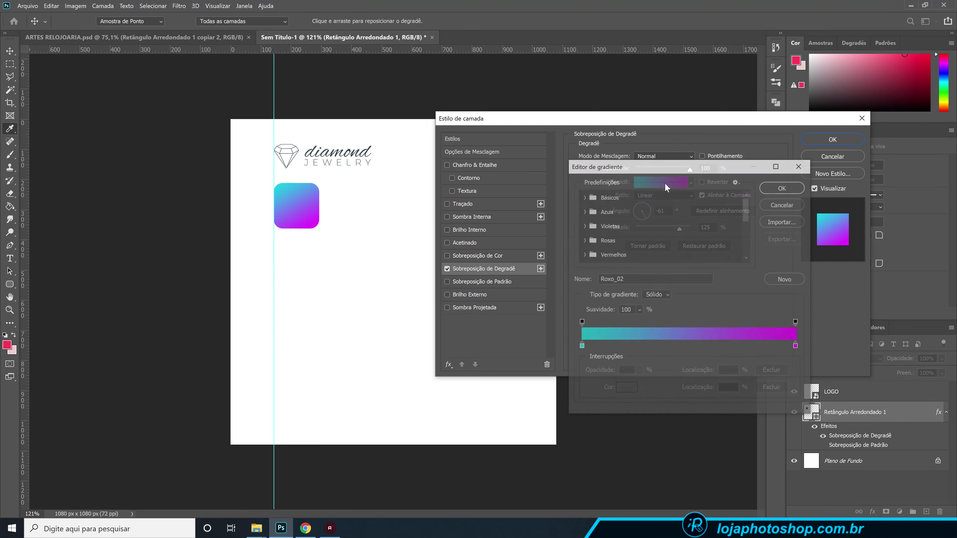
drag(657, 174, 653, 144)
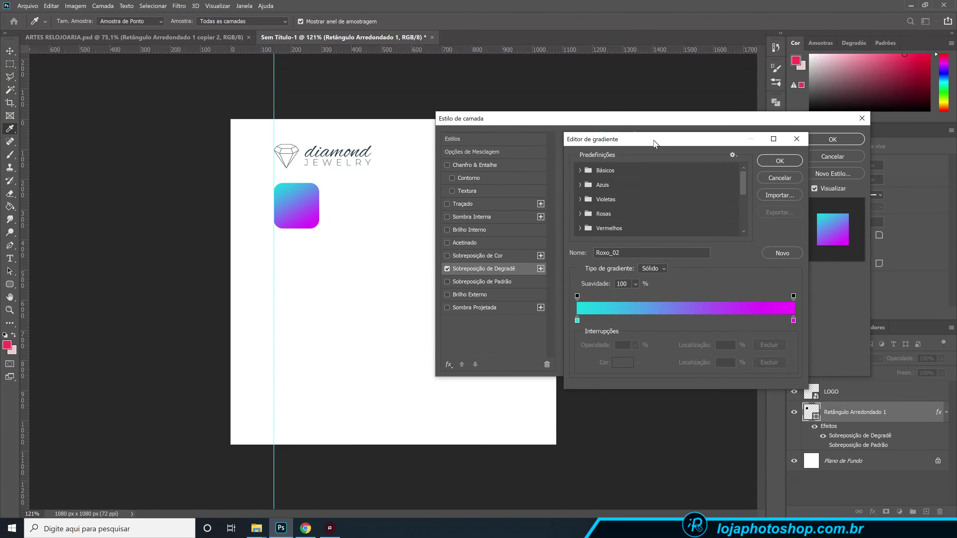
drag(740, 180, 723, 219)
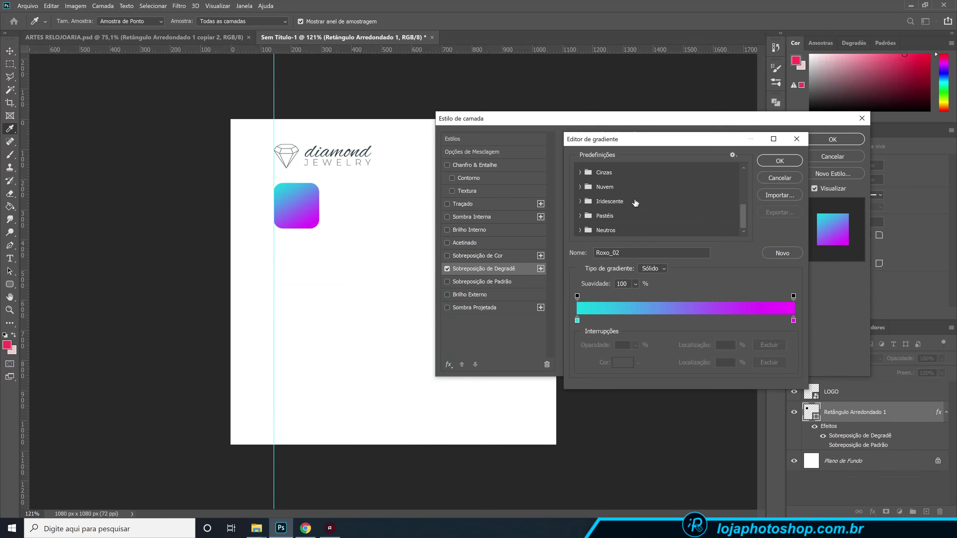
click(579, 171)
click(579, 171)
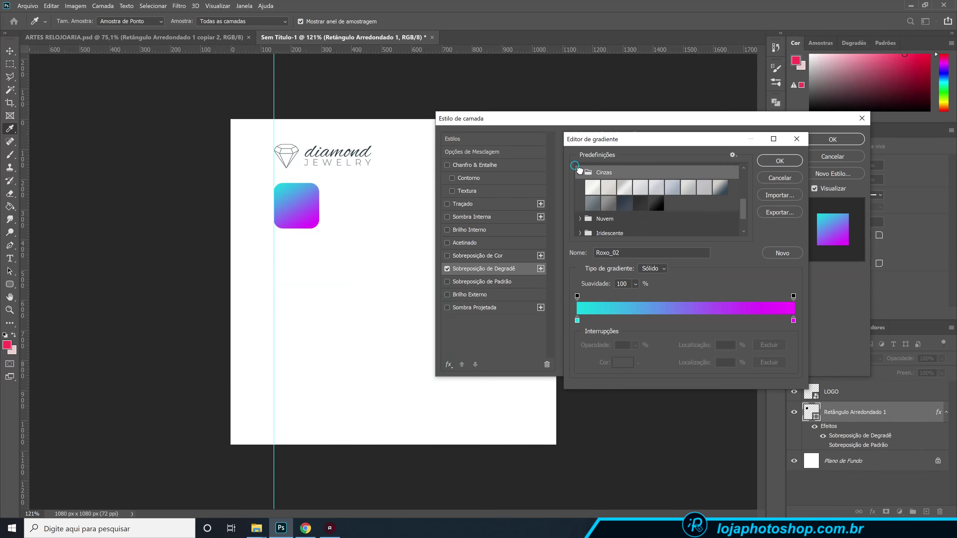
click(592, 188)
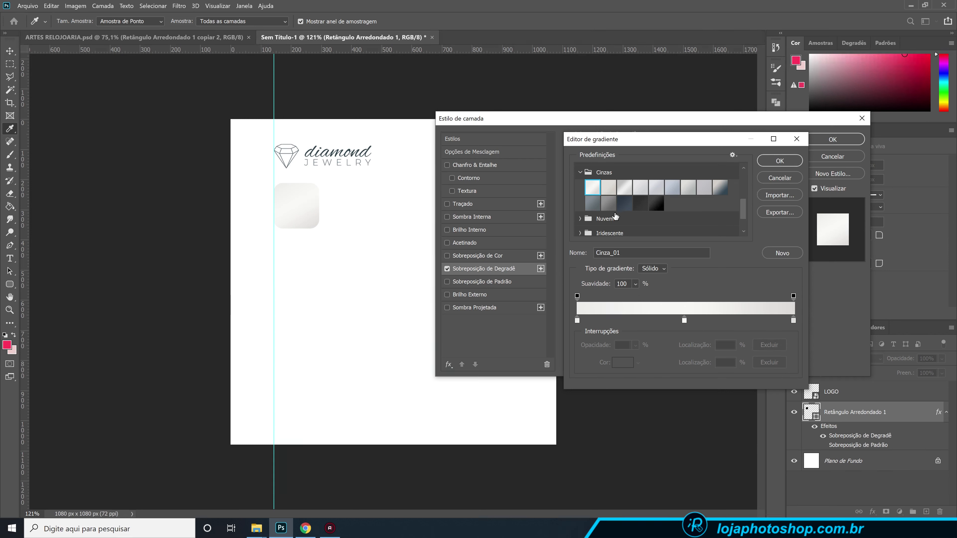
Inspect the colours of the gradient's start, middle and end stops, and accept the gradient
click(576, 320)
click(612, 363)
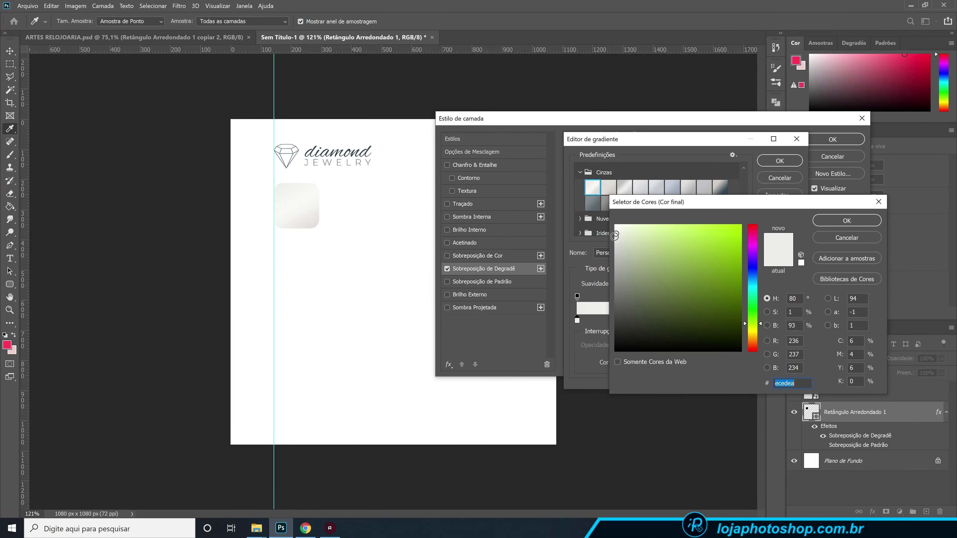
click(826, 222)
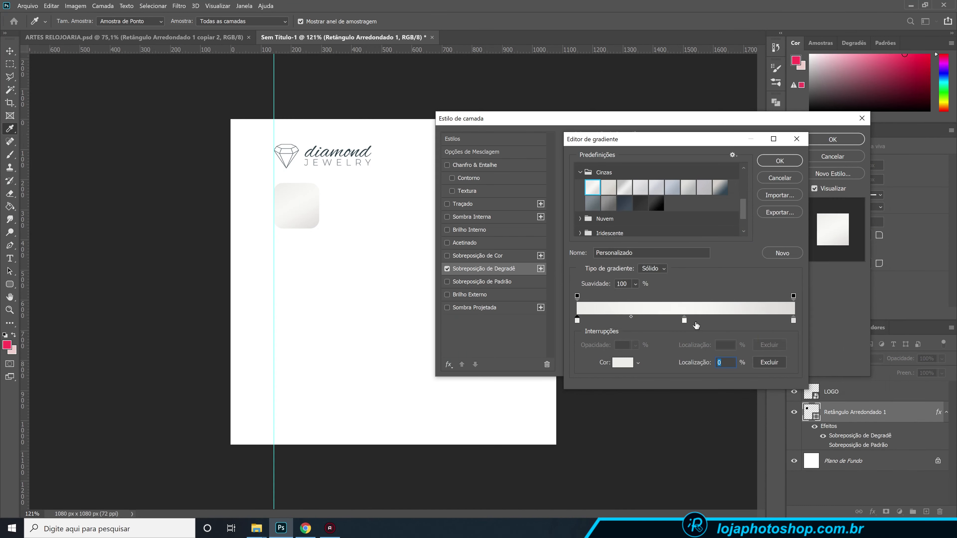
click(683, 320)
click(622, 362)
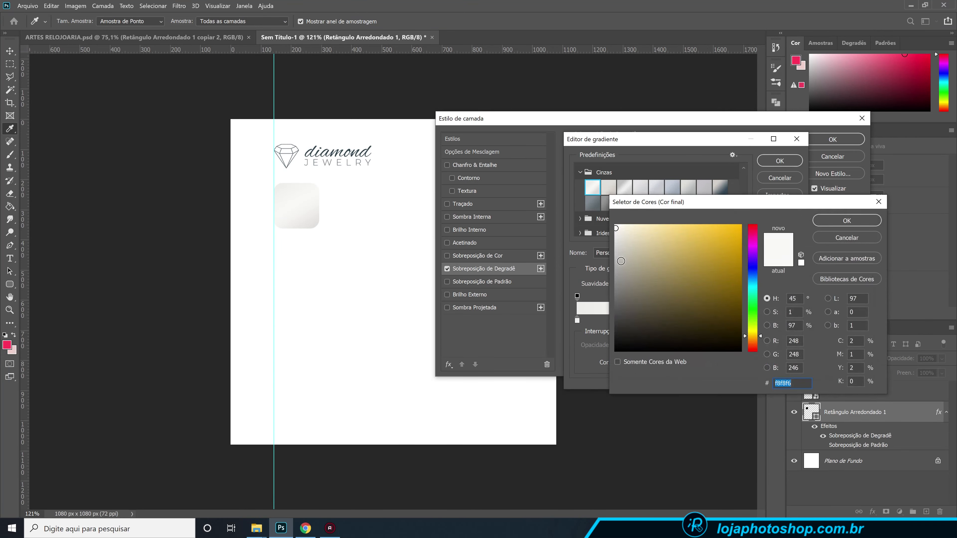
click(858, 235)
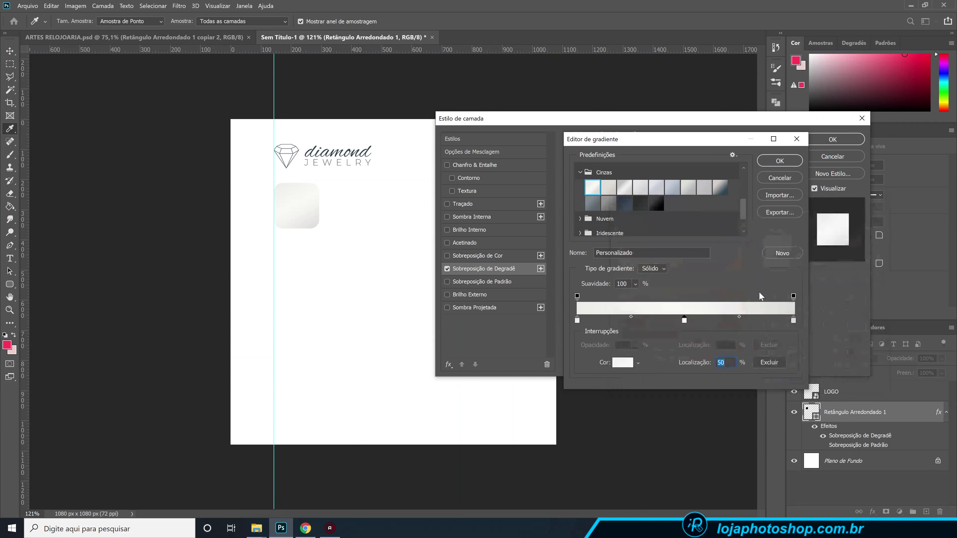
click(793, 320)
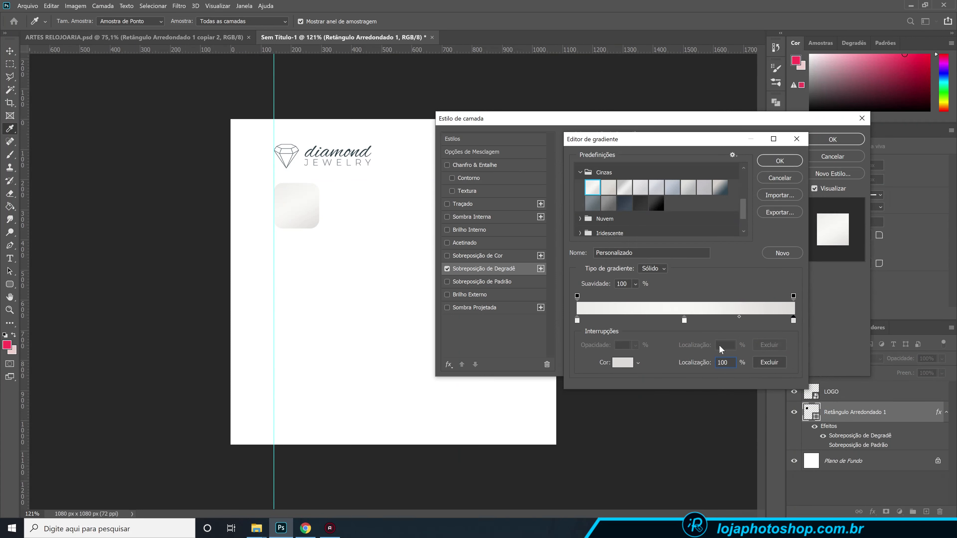
click(622, 362)
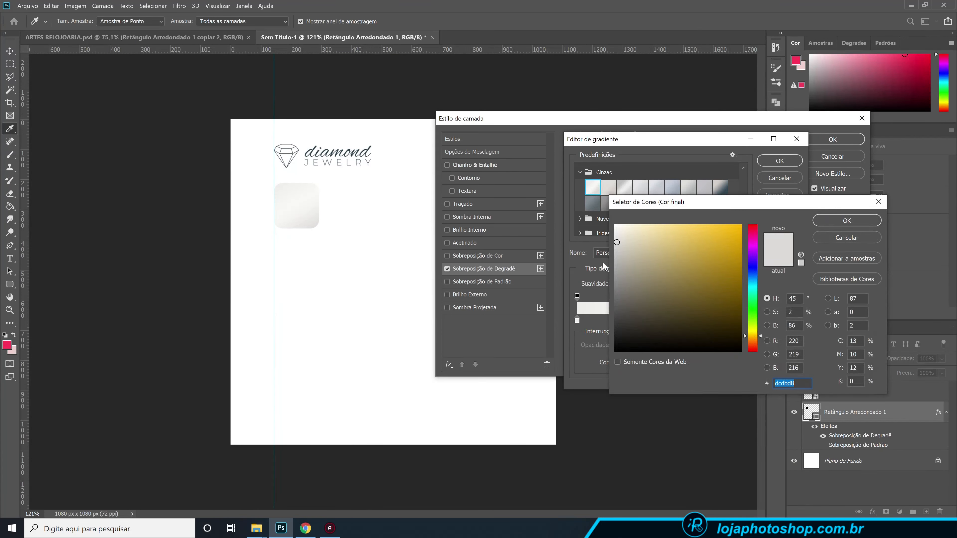
click(845, 222)
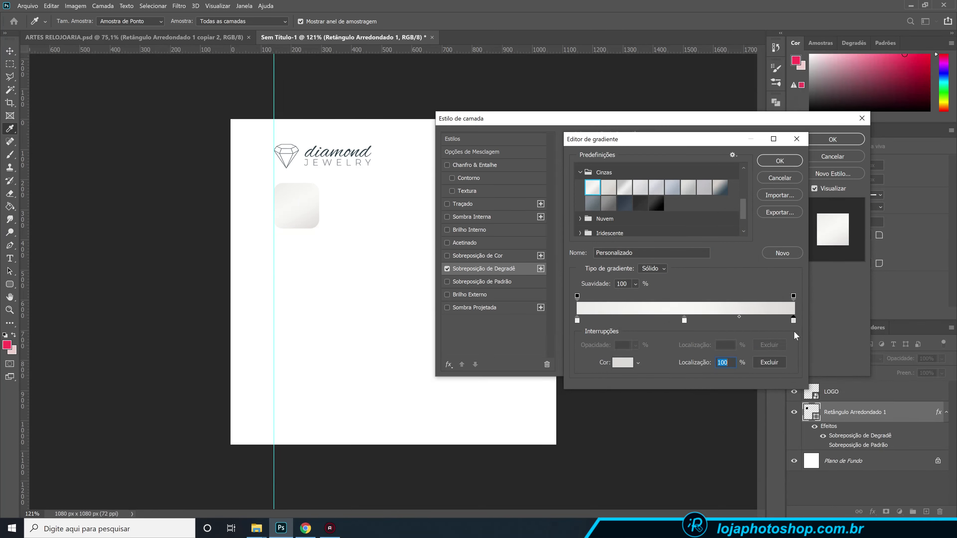
click(795, 163)
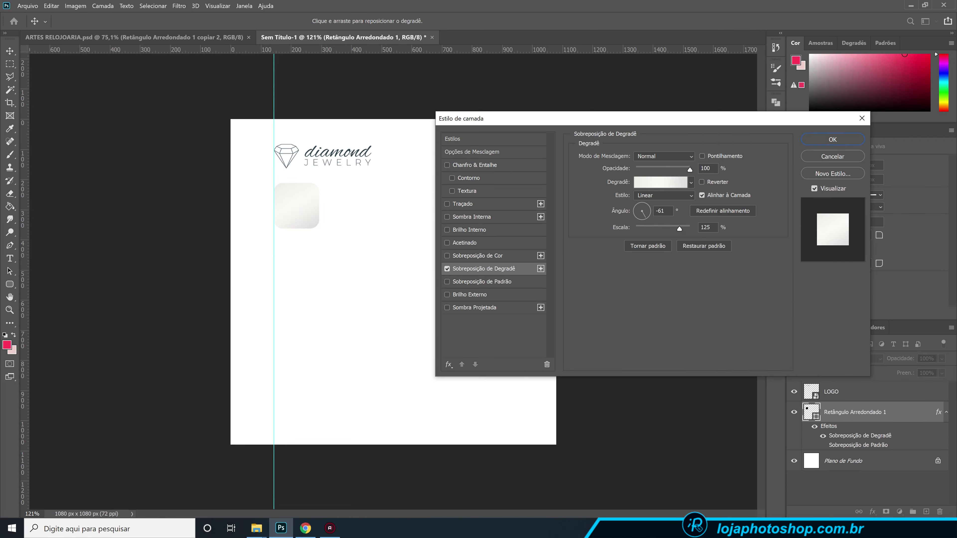
Set the gradient overlay's angle to -50° and its scale to 130%
drag(645, 213, 646, 214)
click(644, 214)
mouse_move(313, 214)
mouse_down()
mouse_move(334, 239)
mouse_move(313, 203)
mouse_move(297, 201)
mouse_move(361, 260)
mouse_move(293, 185)
mouse_move(329, 224)
mouse_move(307, 203)
mouse_move(320, 216)
mouse_up()
drag(680, 231, 682, 230)
drag(305, 203, 318, 212)
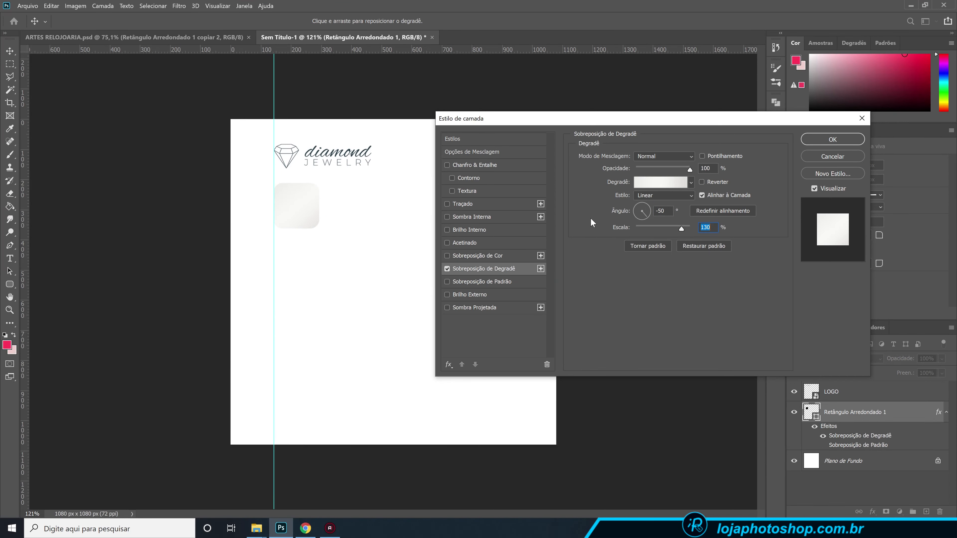
drag(311, 214, 315, 209)
Lighten the gradient's end colour stop to a very pale grey and accept the edited gradient
click(660, 181)
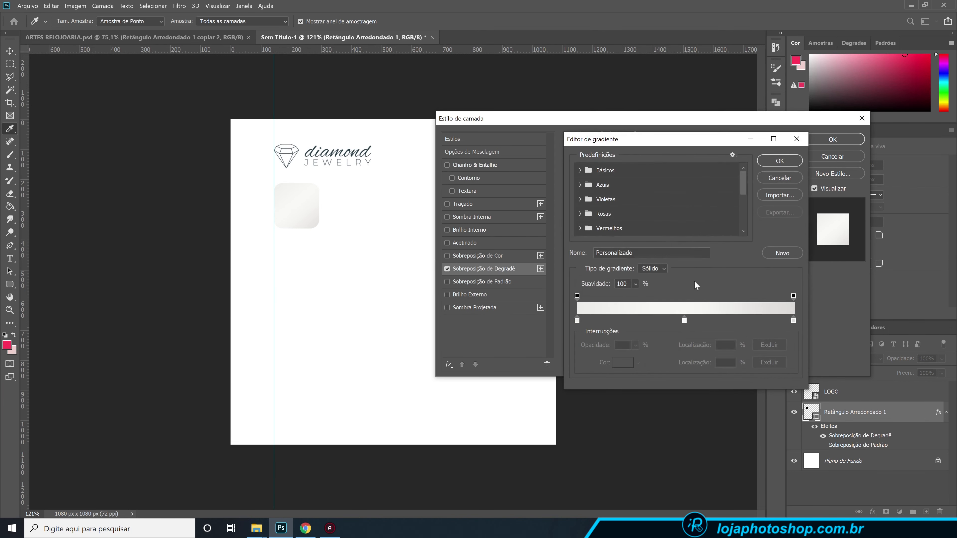
click(793, 321)
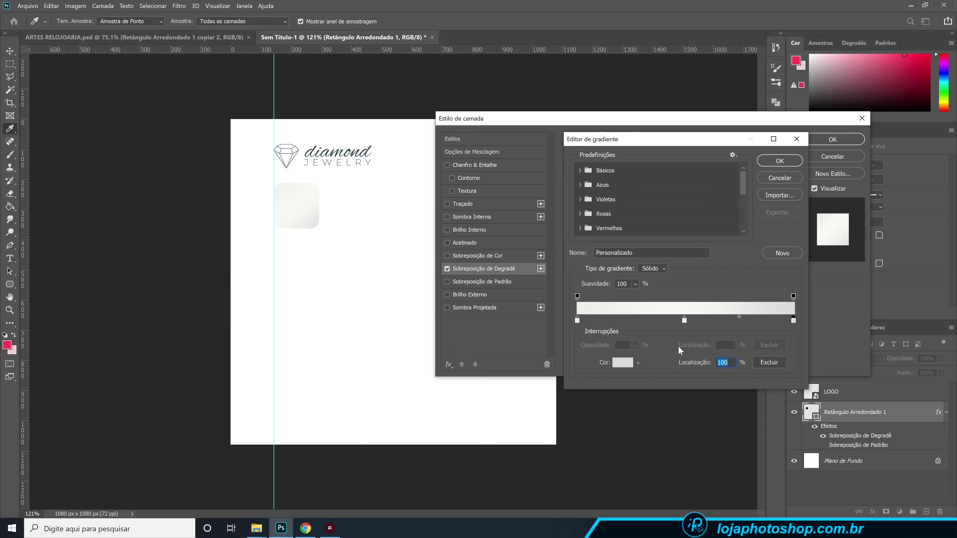
click(622, 362)
drag(616, 238, 610, 234)
key(Return)
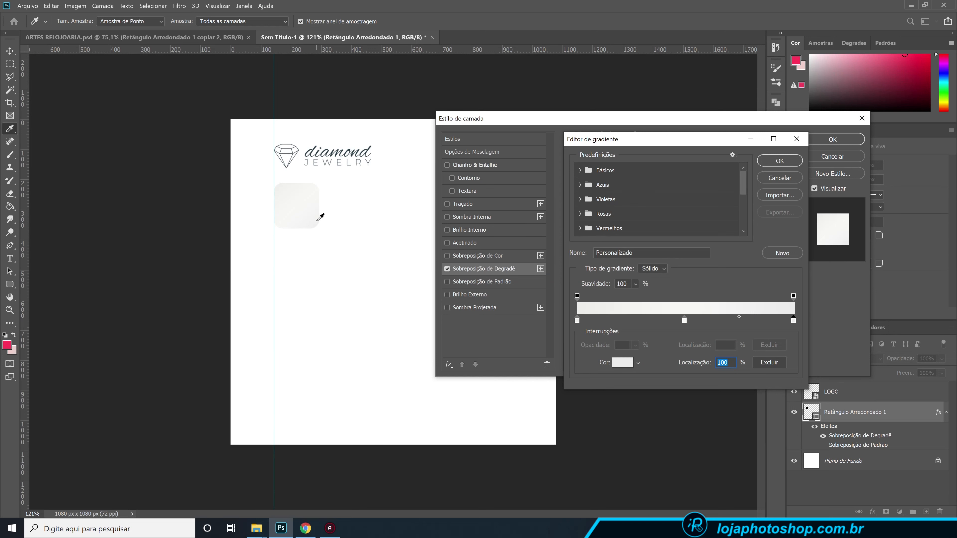
key(ctrl+plus)
key(ctrl+plus)
drag(136, 145, 305, 276)
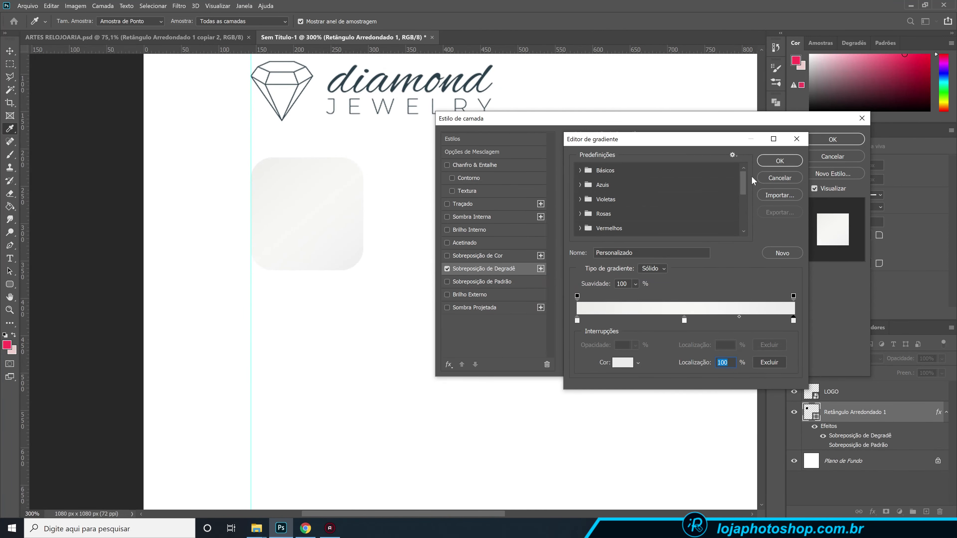
click(795, 166)
Add a Drop Shadow to the rounded square with a 137° angle, 11 px distance and 8 px size
click(507, 309)
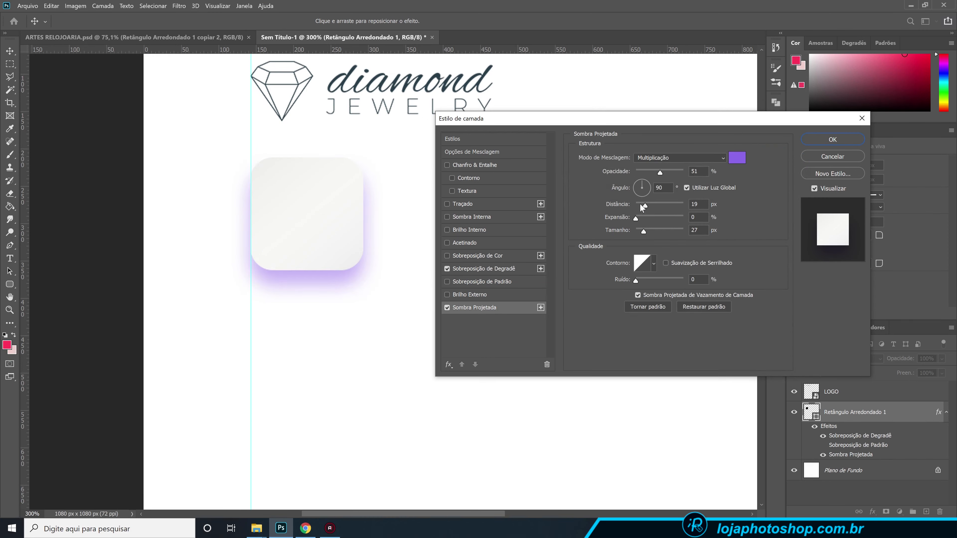
click(640, 185)
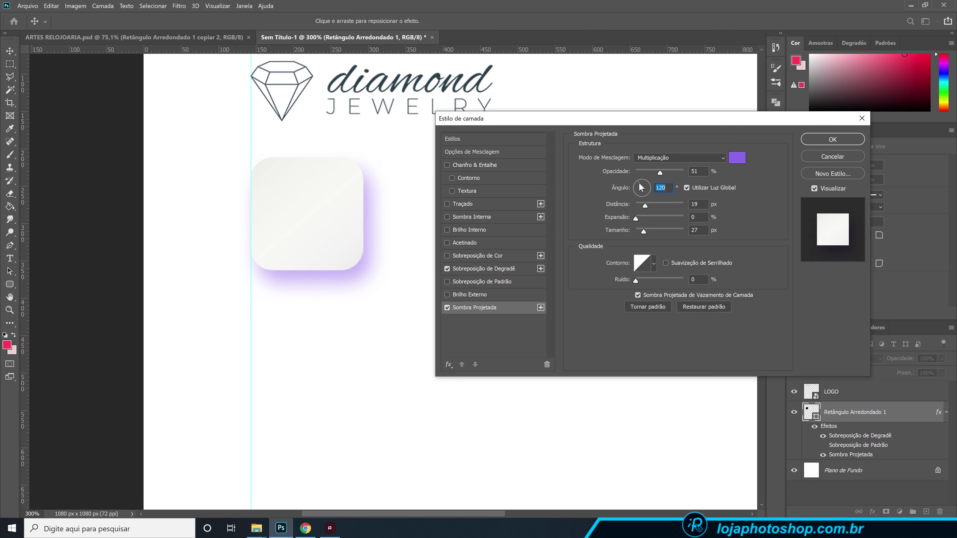
click(640, 185)
click(636, 182)
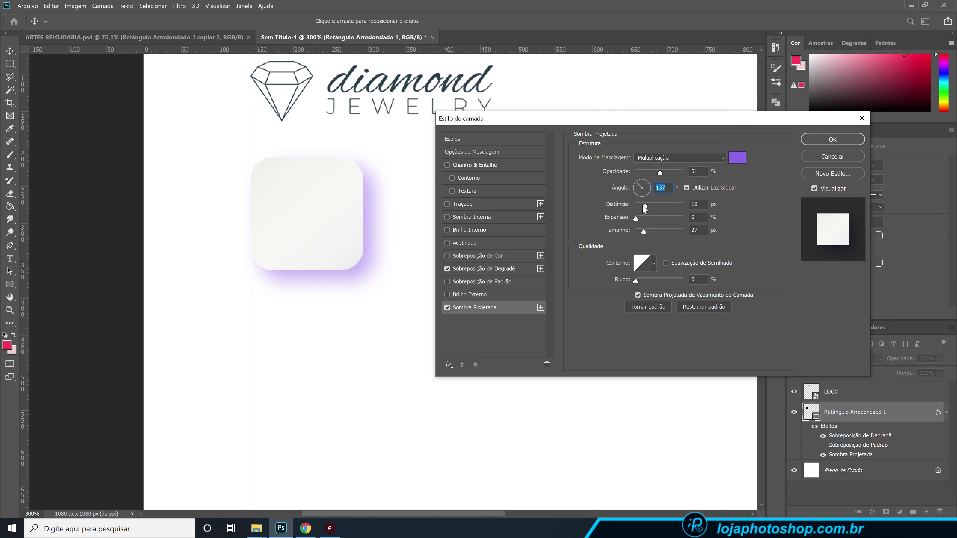
mouse_move(648, 231)
mouse_down()
mouse_move(631, 231)
mouse_move(640, 232)
mouse_move(641, 205)
mouse_move(639, 230)
mouse_up()
Set the drop shadow's blend mode to Normal and its colour to grey bfbfbf
click(736, 157)
key(Return)
click(698, 158)
click(698, 166)
click(736, 157)
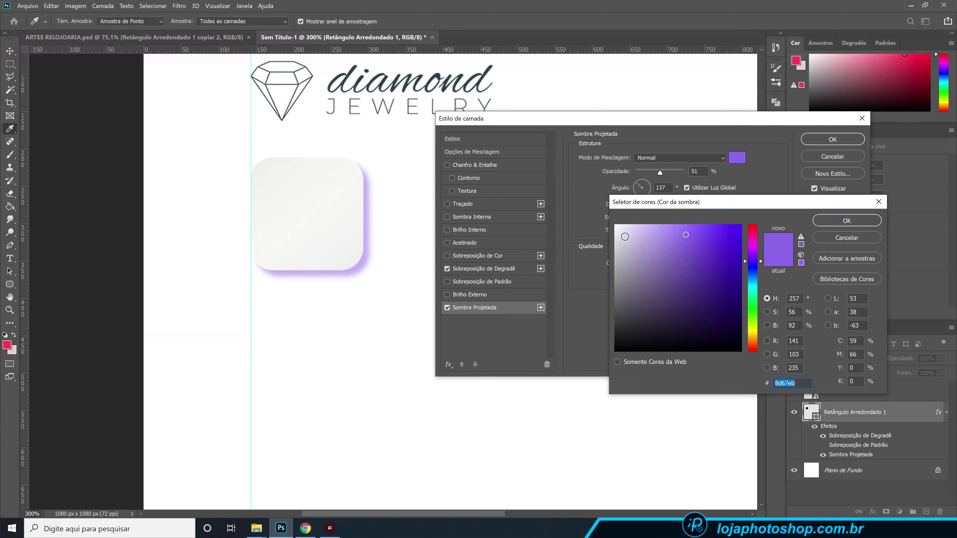
click(617, 245)
drag(616, 245, 615, 257)
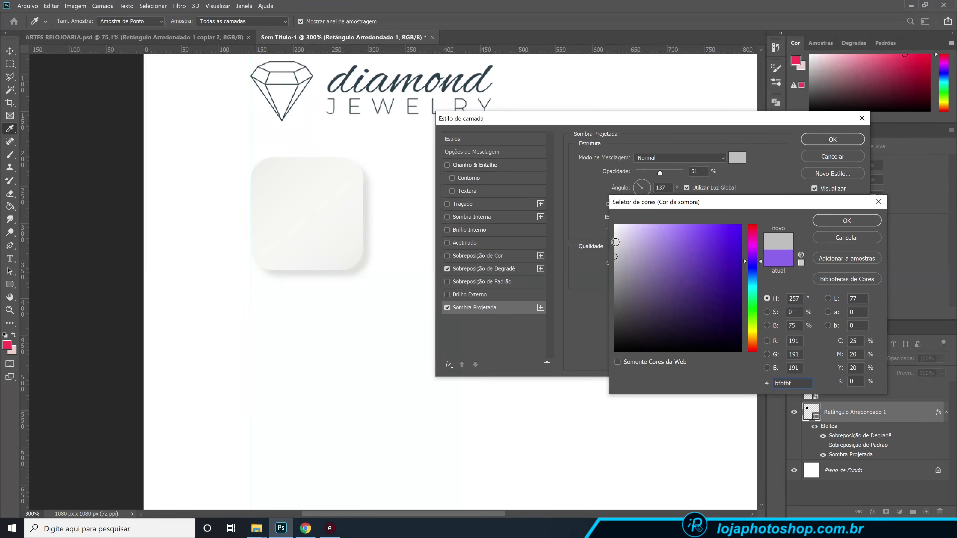
click(824, 220)
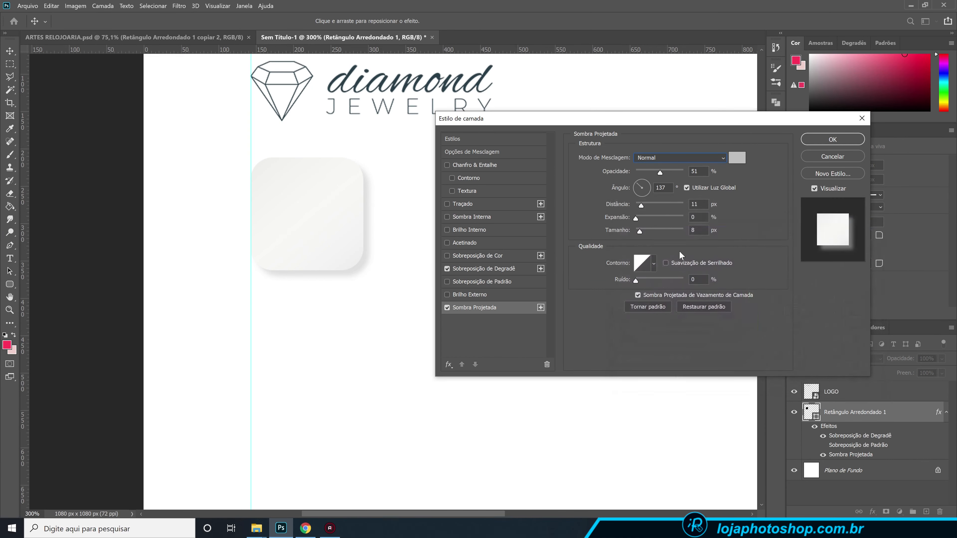
Set the drop shadow's size to 10 px and its opacity to 55%
drag(639, 230, 641, 231)
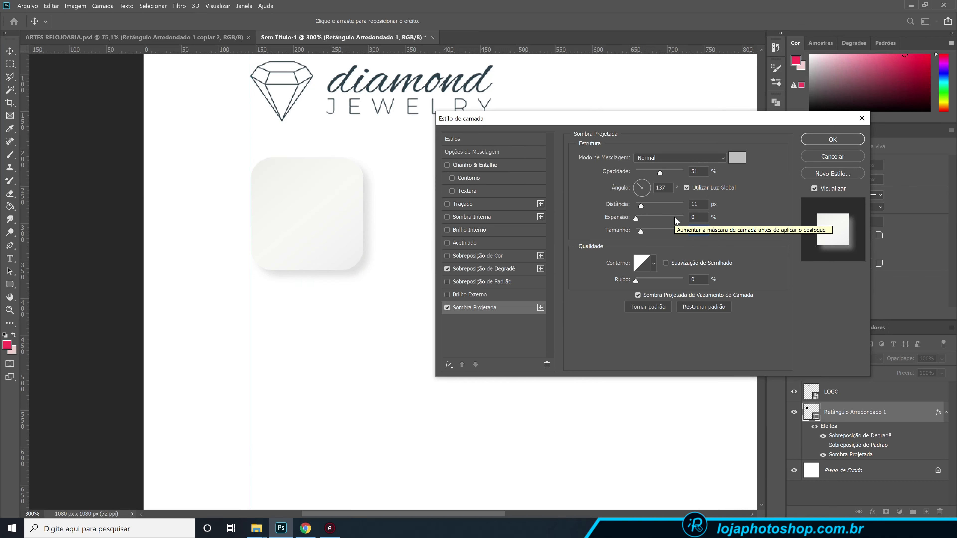
drag(565, 122, 545, 173)
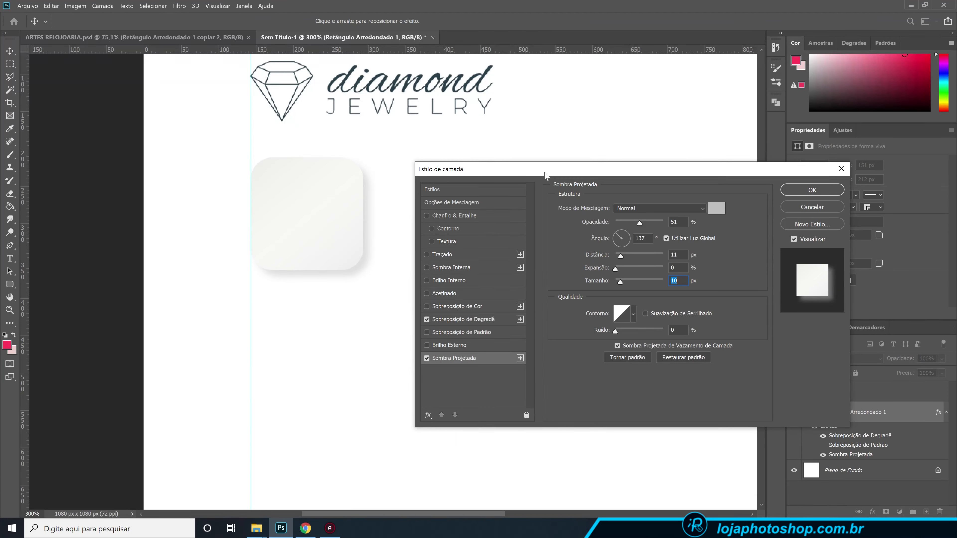
drag(637, 224, 706, 223)
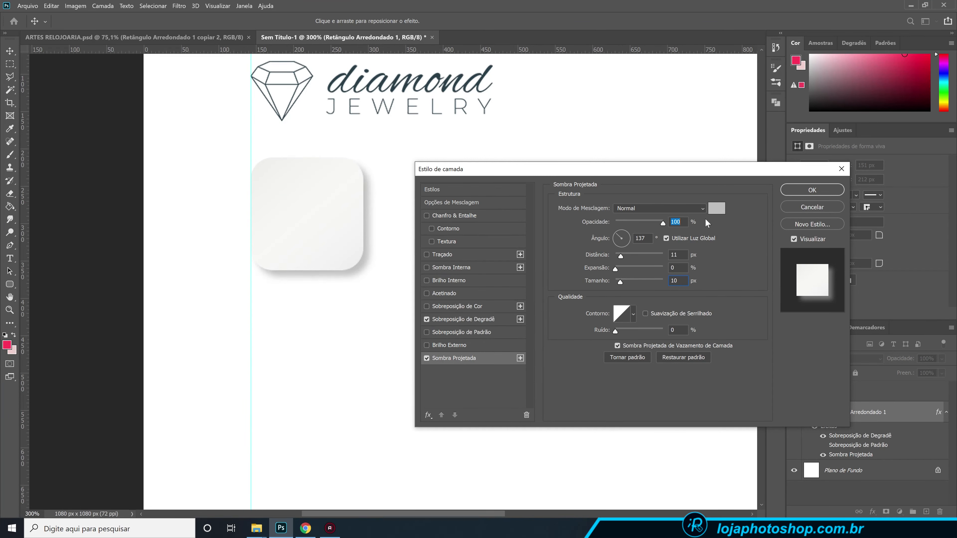
drag(648, 220, 621, 222)
drag(624, 222, 634, 222)
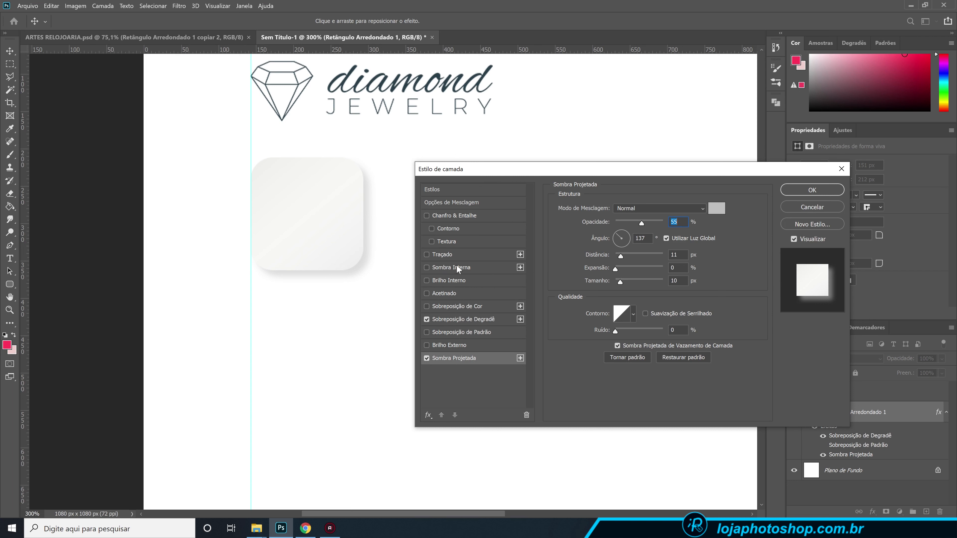
Add a white Inner Glow in Normal mode with 78% opacity and 9 px size, and apply the layer style
click(455, 279)
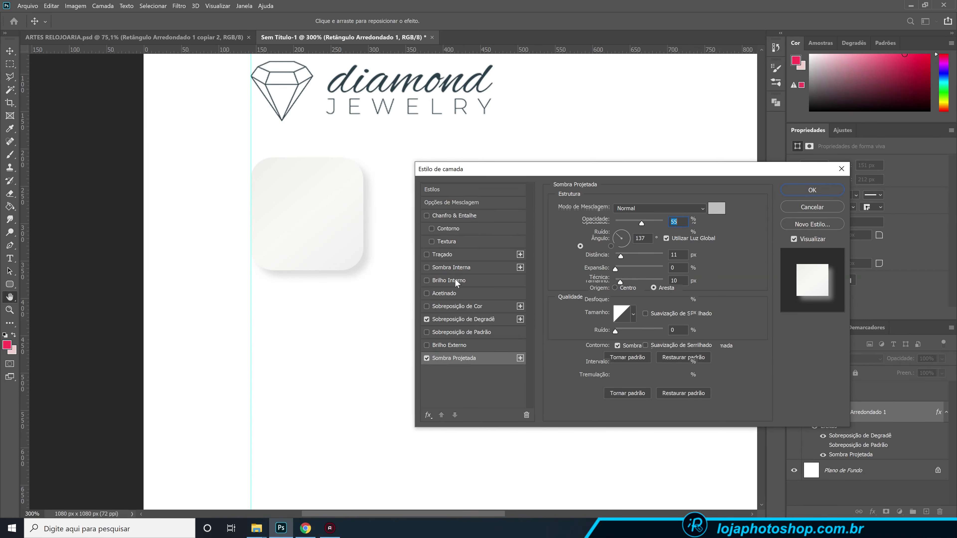
click(642, 206)
click(641, 214)
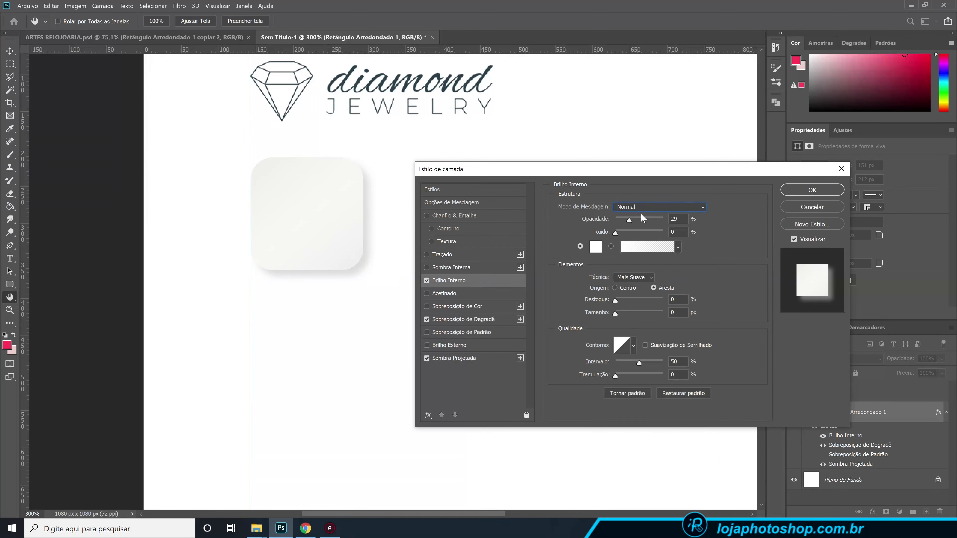
drag(634, 219, 674, 218)
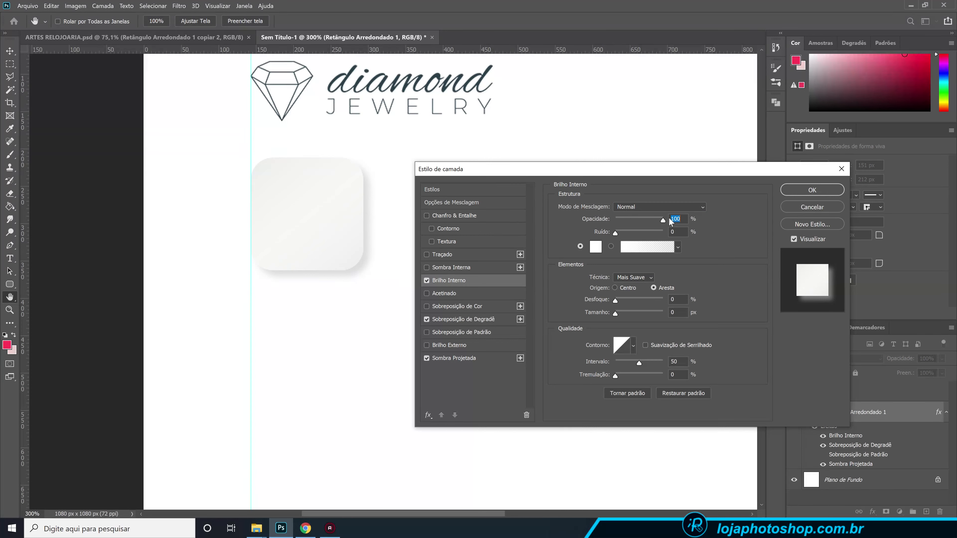
drag(615, 312, 623, 311)
drag(620, 311, 614, 310)
drag(614, 313, 619, 313)
drag(656, 219, 645, 219)
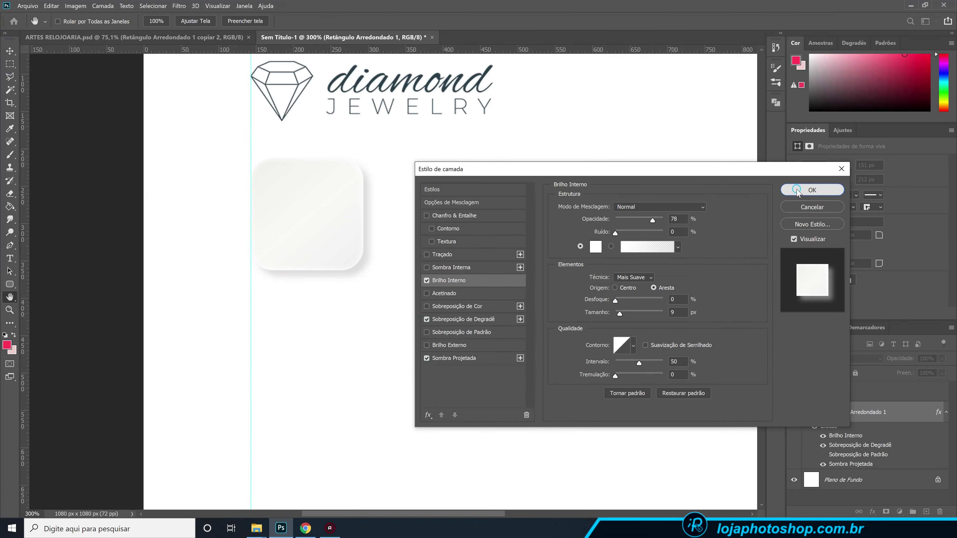
click(812, 190)
scroll(374, 267, down, 5)
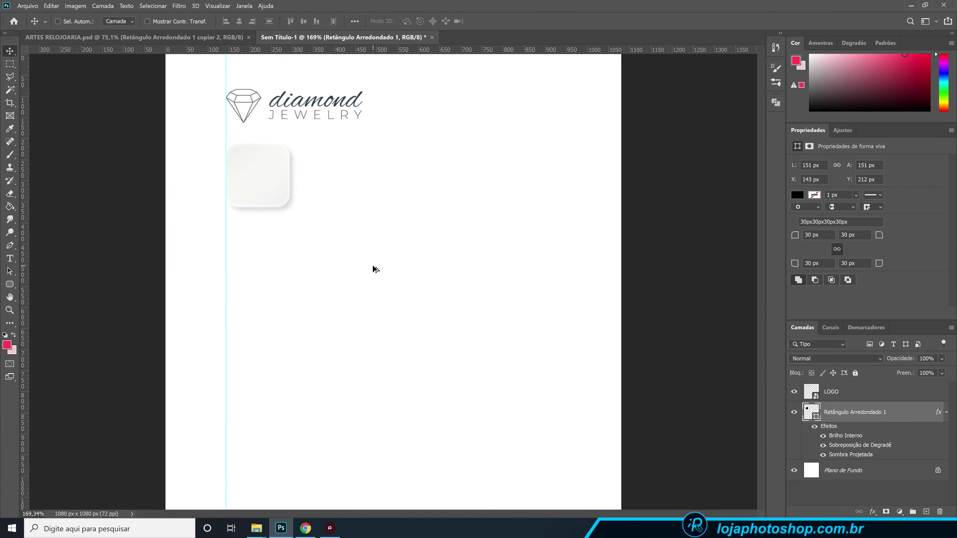
scroll(350, 195, up, 1)
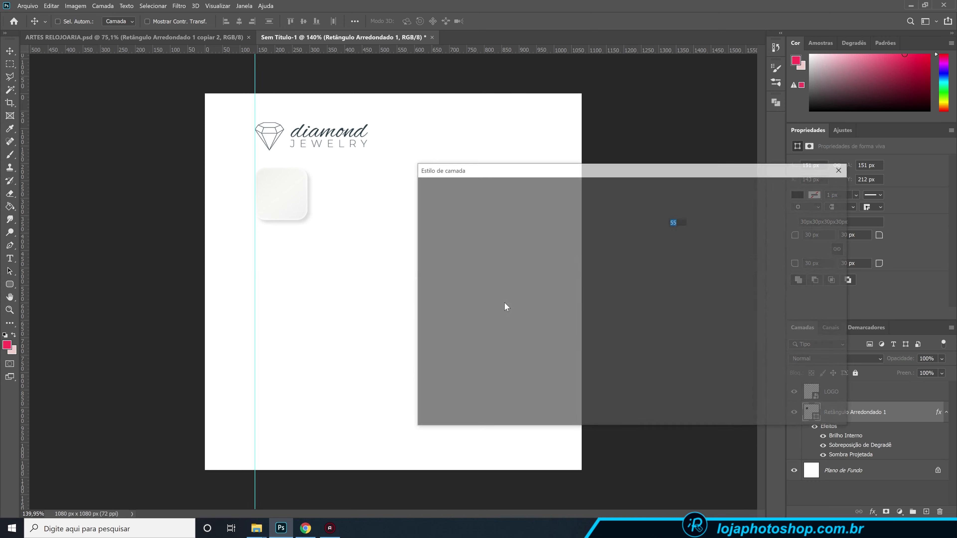
Soften the rounded square's drop shadow to 45% opacity, 14 px distance and 21 px size, and rename its layer Q 1
drag(622, 281, 636, 225)
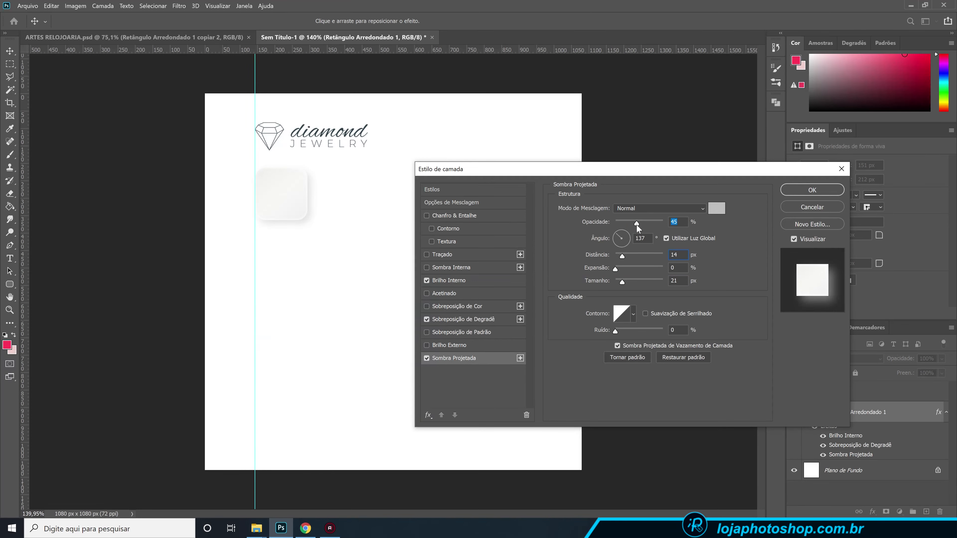
click(825, 191)
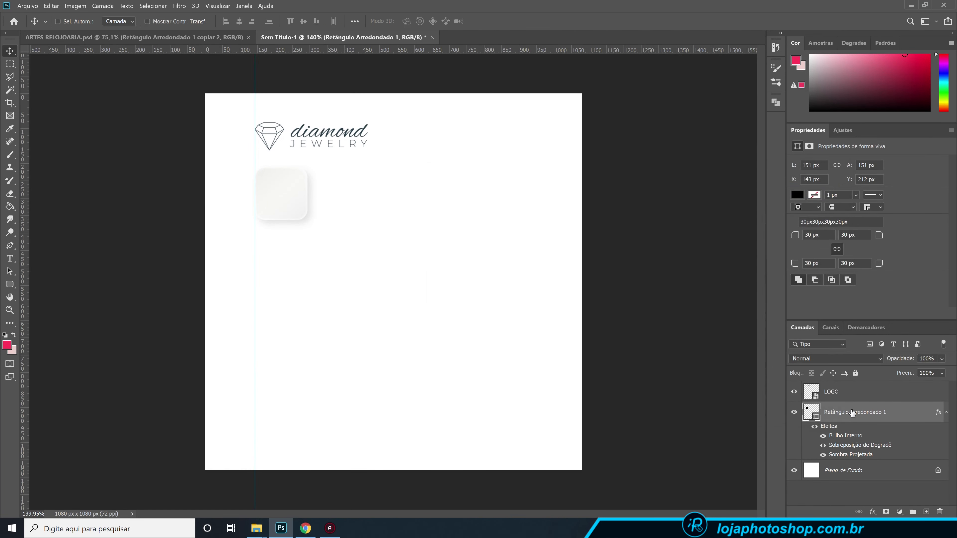
double_click(860, 413)
text(Q 1)
key(Return)
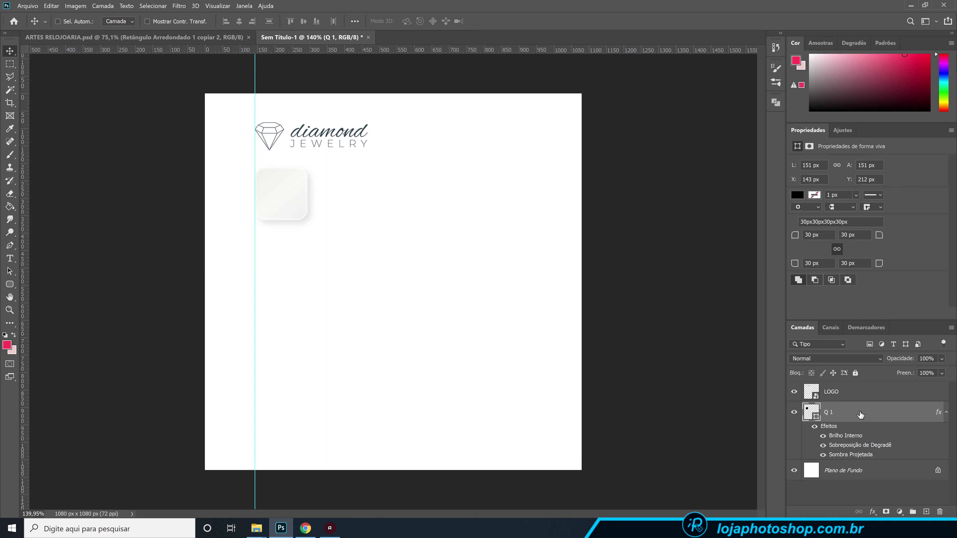
Duplicate the Q 1 square, place the copy beside it in the same row and rename its layer Q 2
key(ctrl+j)
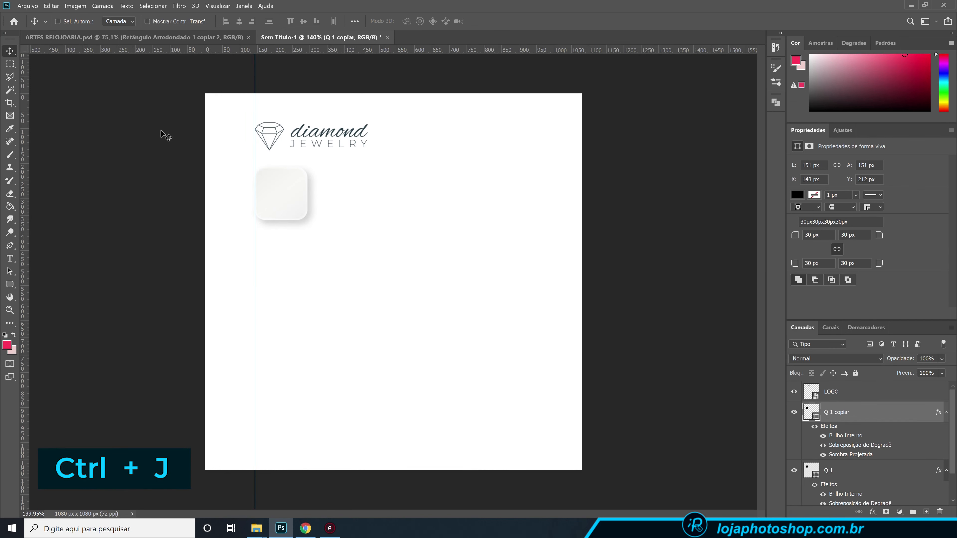
drag(301, 197, 372, 196)
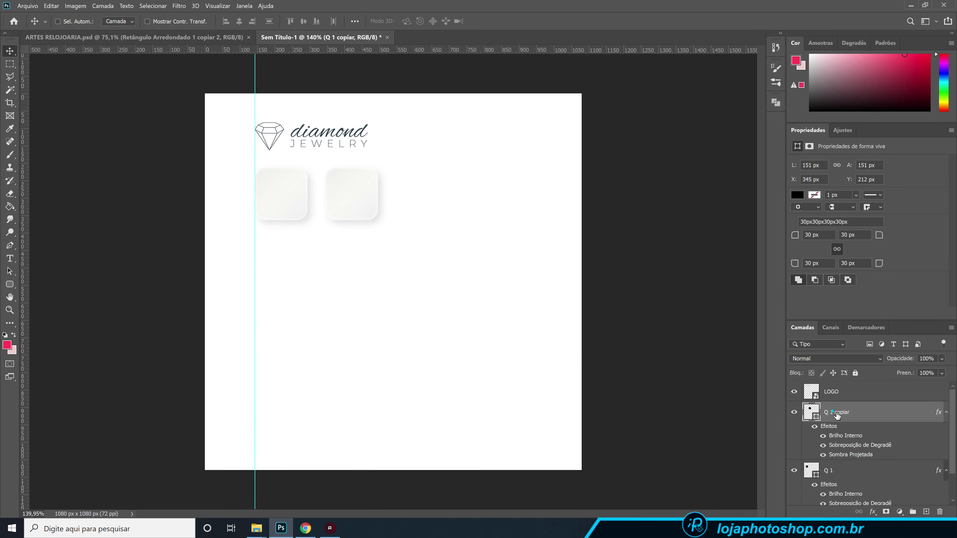
double_click(835, 412)
text(Q 2)
key(Return)
Place a copy of the Q 2 square to its right in the row and rename the layer Q 3
drag(376, 205, 435, 204)
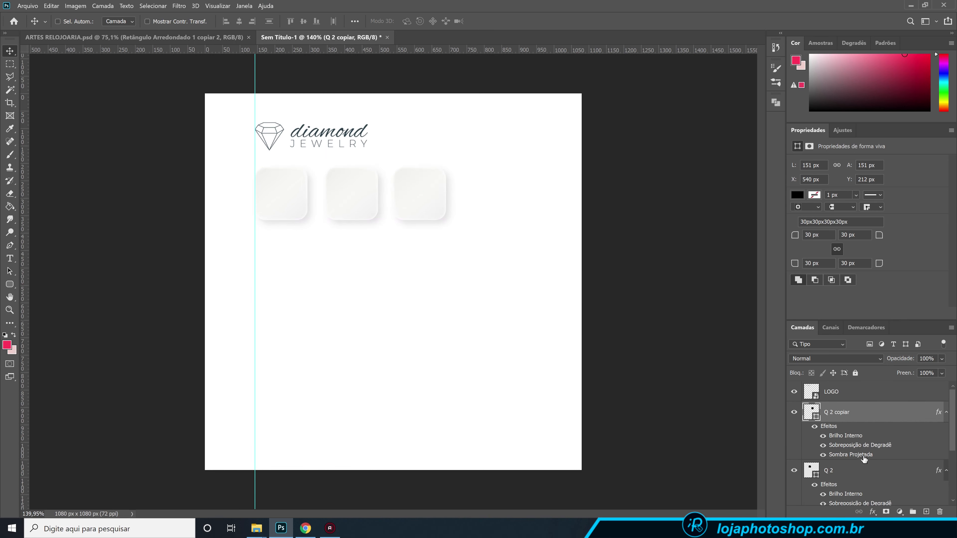
double_click(838, 412)
click(840, 412)
drag(829, 412, 878, 413)
text(3 copiar)
key(Return)
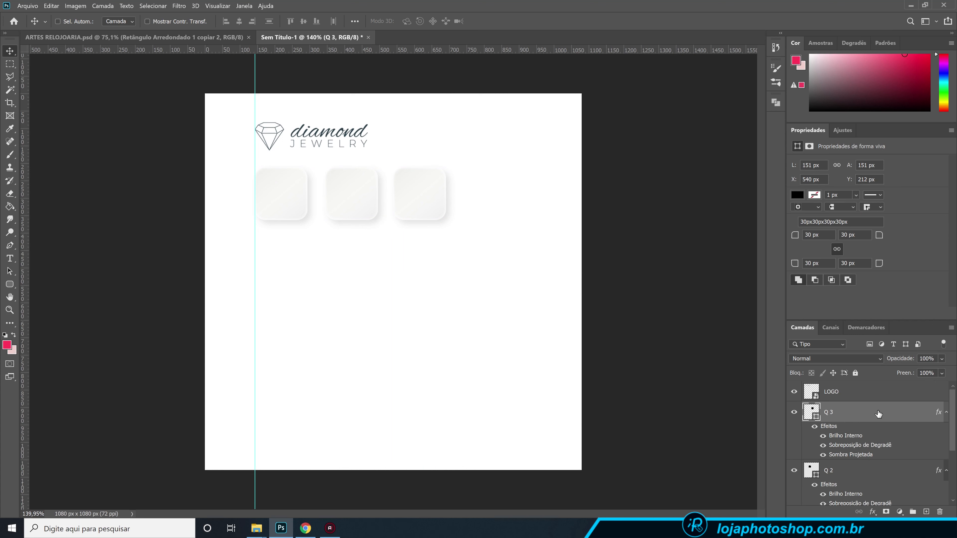
Place a copy of the Q 3 square as the fourth in the row and rename its layer Q 4
drag(418, 211, 486, 211)
double_click(837, 411)
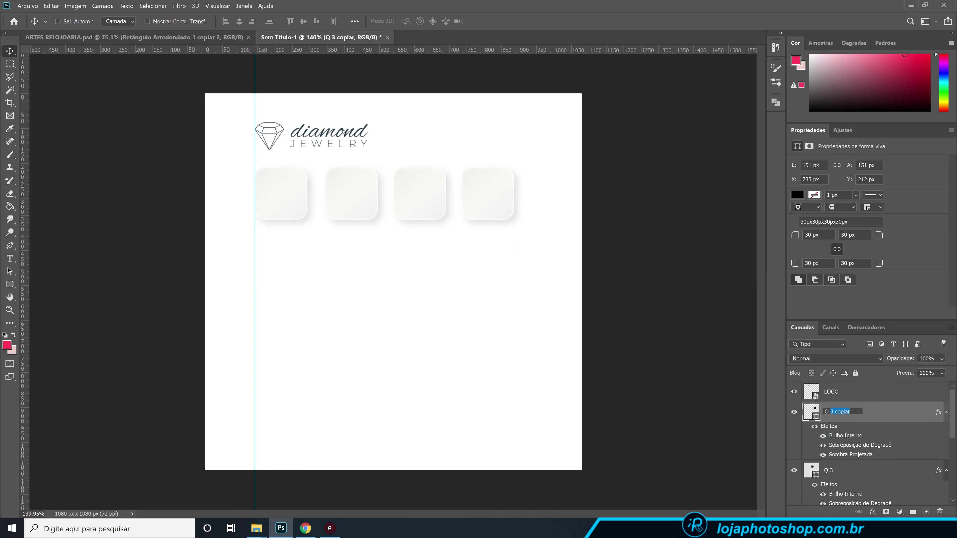
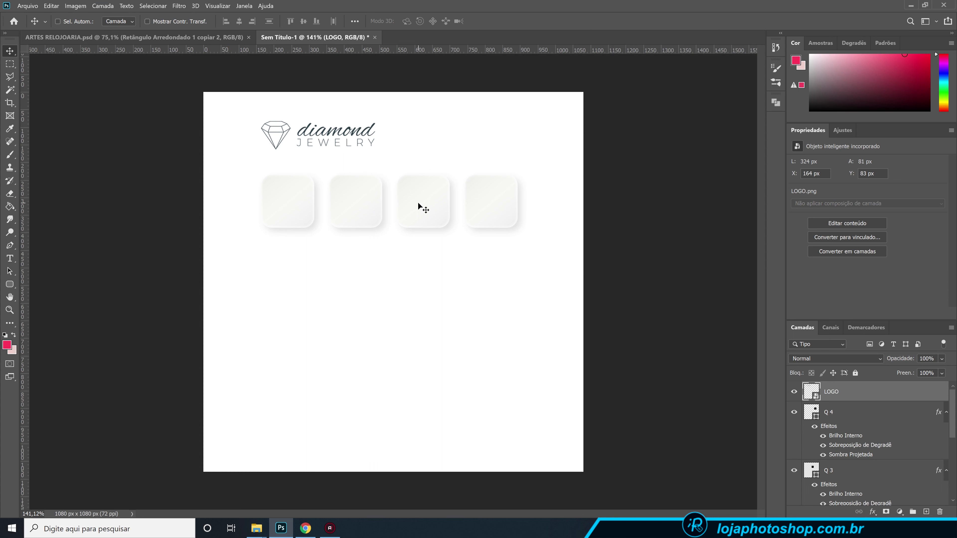
Draw a large rounded rectangle with a 100 px corner radius, about 860 × 374 px, below the row of squares
click(15, 285)
click(53, 293)
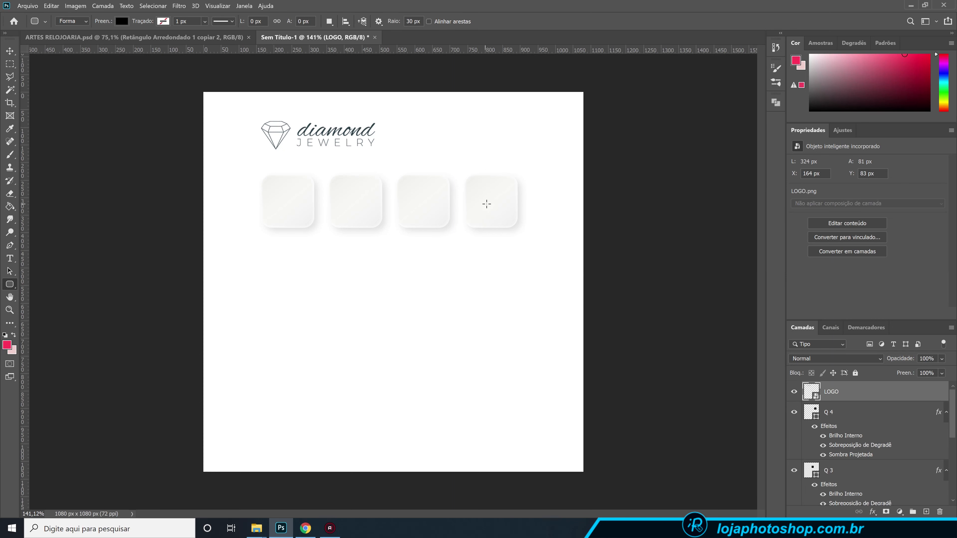
drag(236, 286, 548, 425)
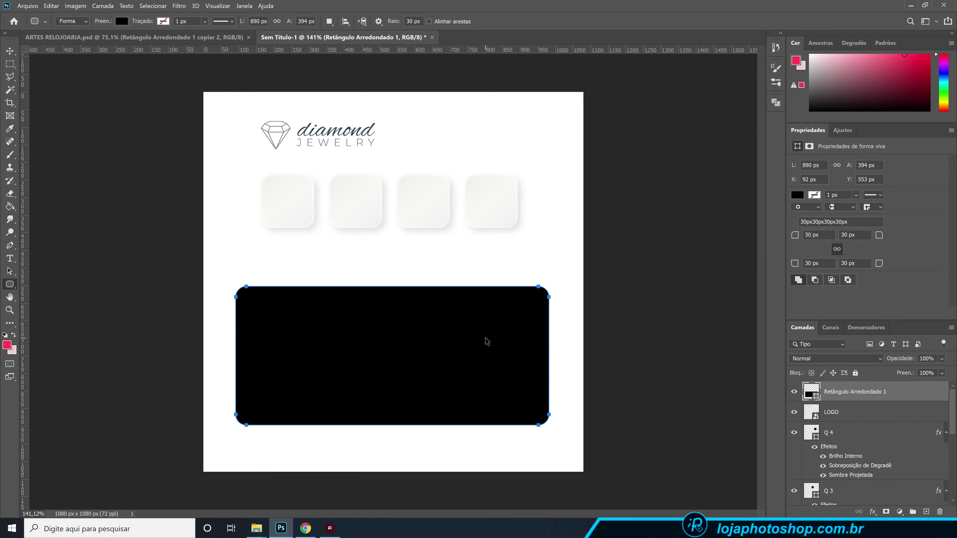
key(ctrl+z)
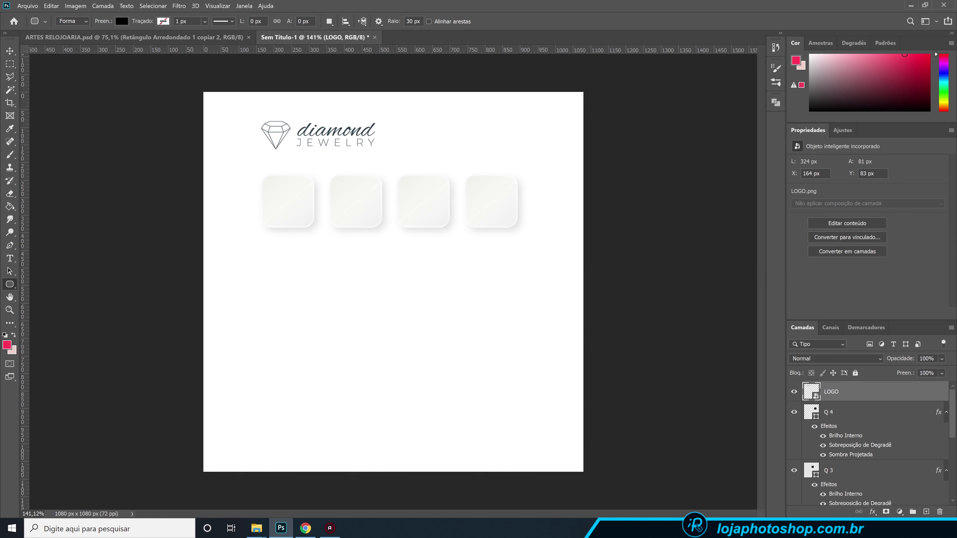
drag(414, 22, 395, 25)
text(100)
key(Return)
drag(238, 278, 539, 409)
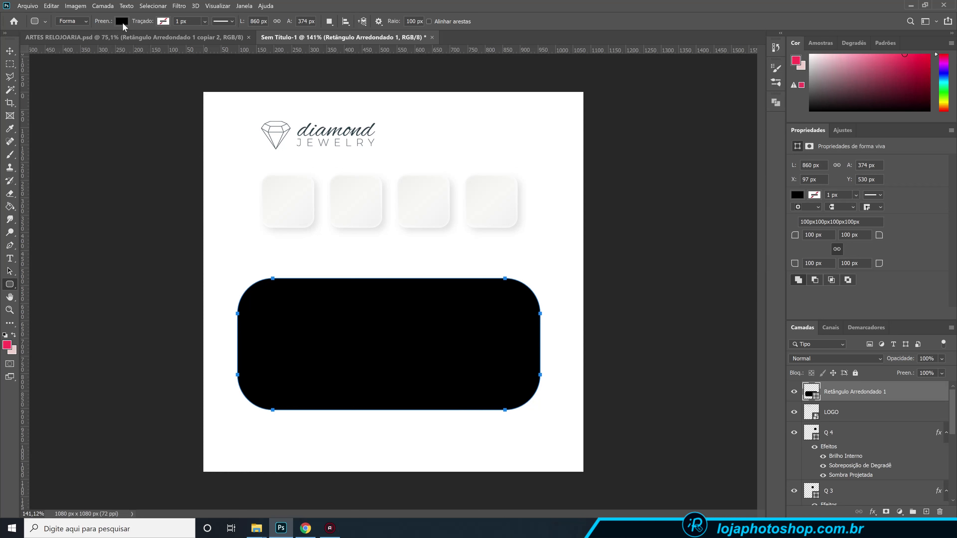
Fill the large rounded rectangle with light grey and move it slightly lower, to about X 110 px and Y 571 px
click(122, 22)
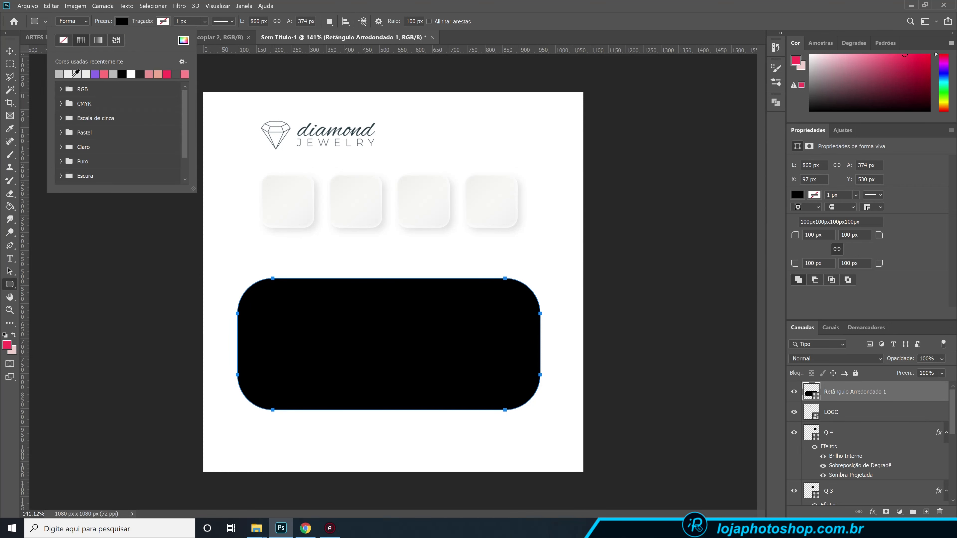
click(70, 74)
click(10, 51)
drag(505, 350, 474, 382)
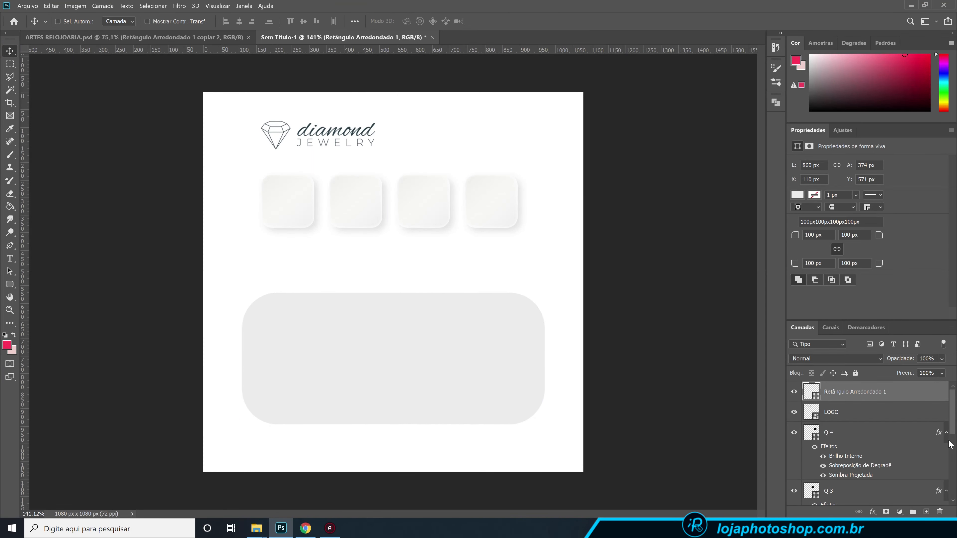
Copy Q 4's layer effects onto the large rectangle and shift its gradient overlay so the highlight sits further left
key(alt)
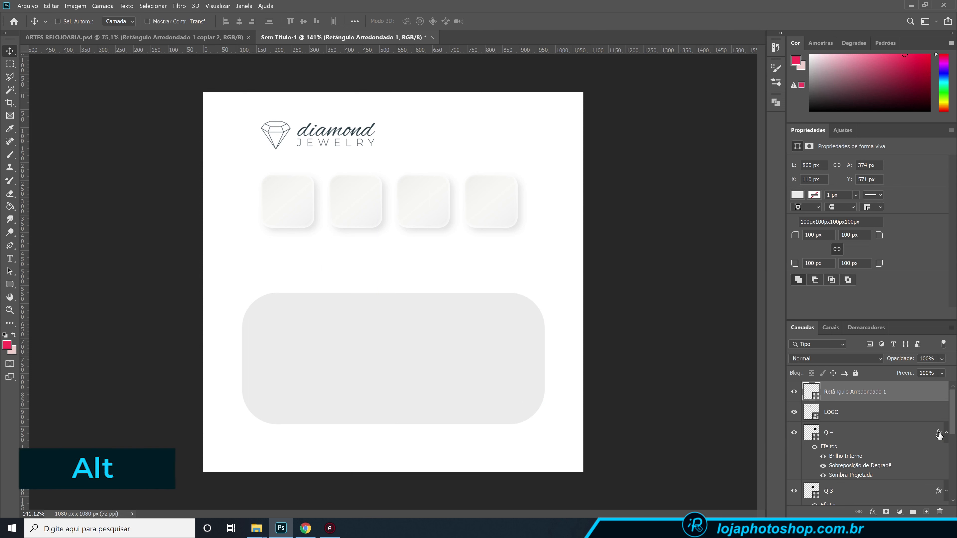
drag(938, 433, 929, 394)
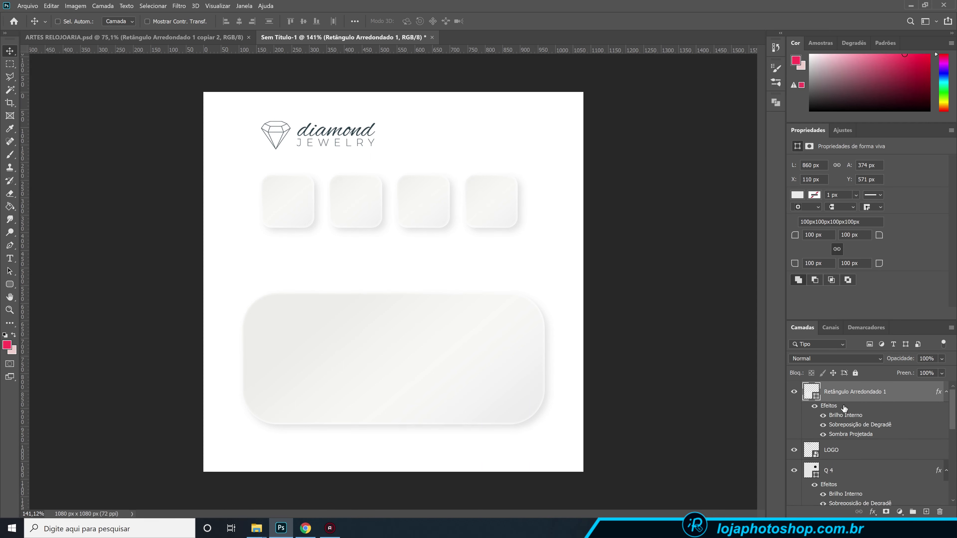
double_click(526, 320)
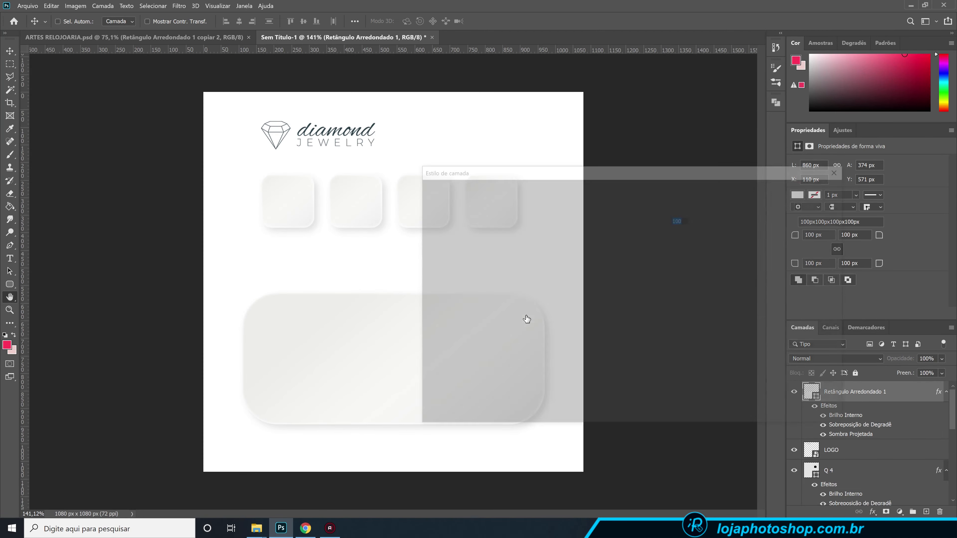
drag(542, 171, 649, 61)
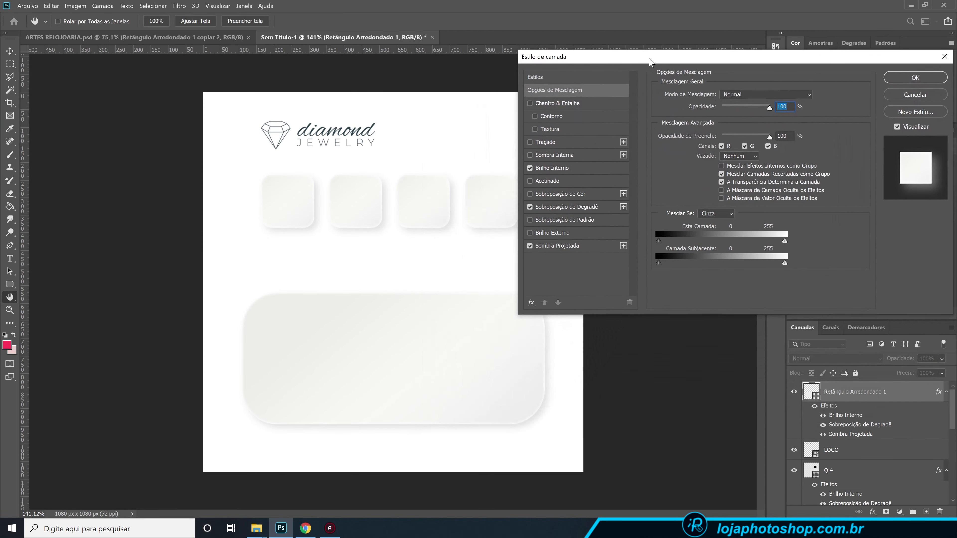
click(589, 207)
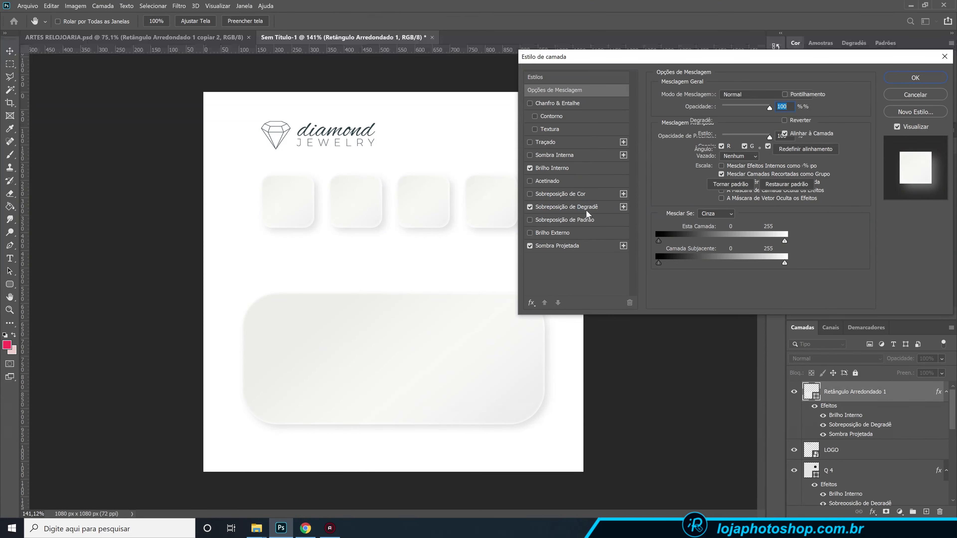
drag(454, 363, 506, 391)
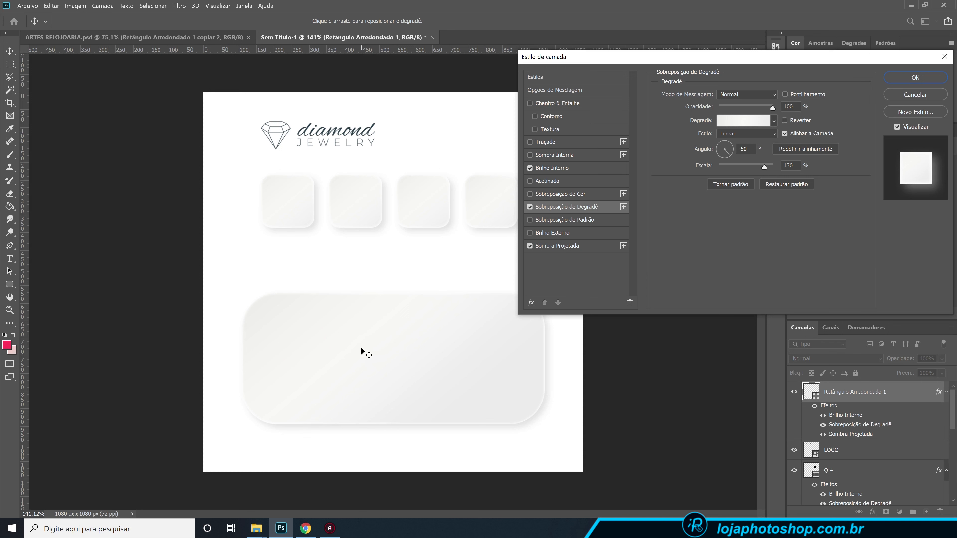
drag(362, 349, 334, 358)
Add a 2 px outside Stroke with a linear gradient fill at -41° to the large rectangle
click(566, 141)
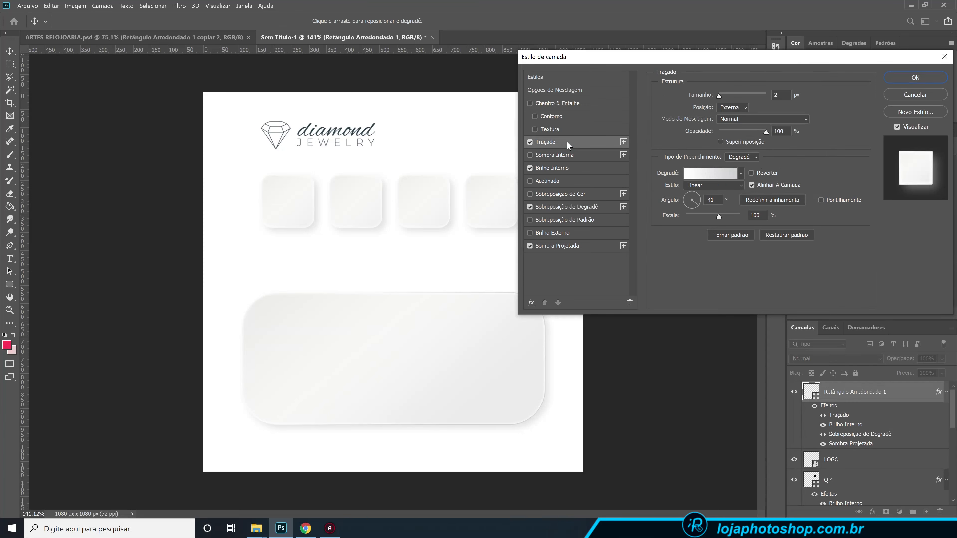
drag(617, 62, 609, 95)
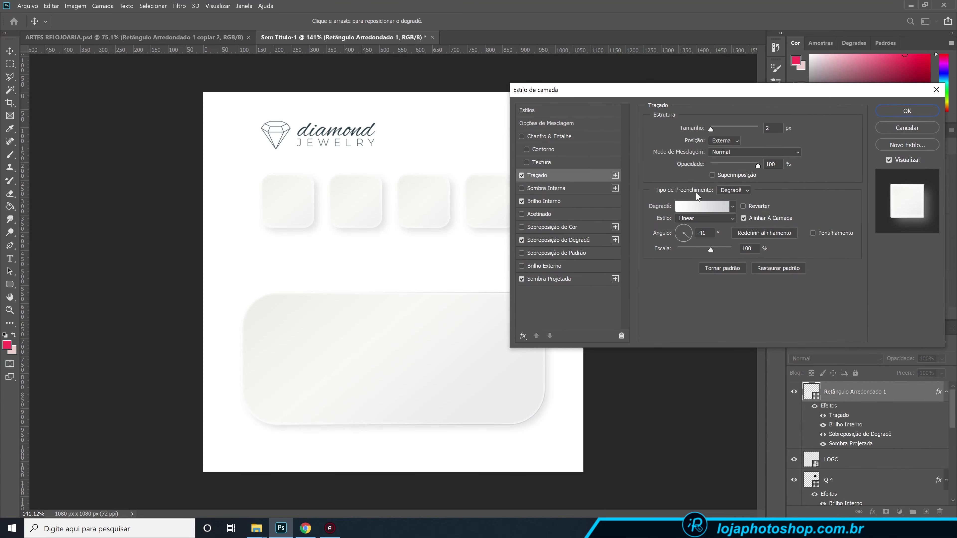
click(728, 187)
click(730, 192)
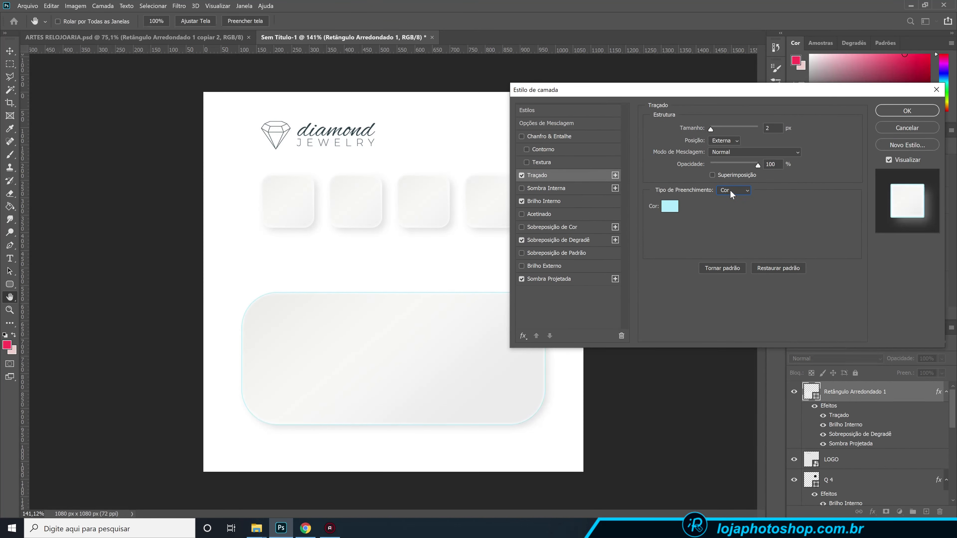
click(730, 190)
click(730, 206)
drag(668, 90, 723, 52)
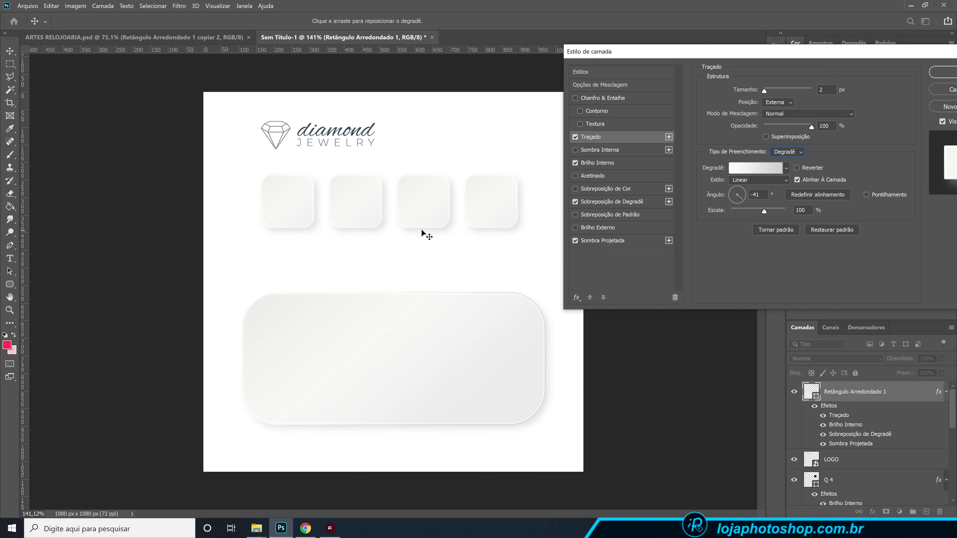
drag(707, 53, 674, 61)
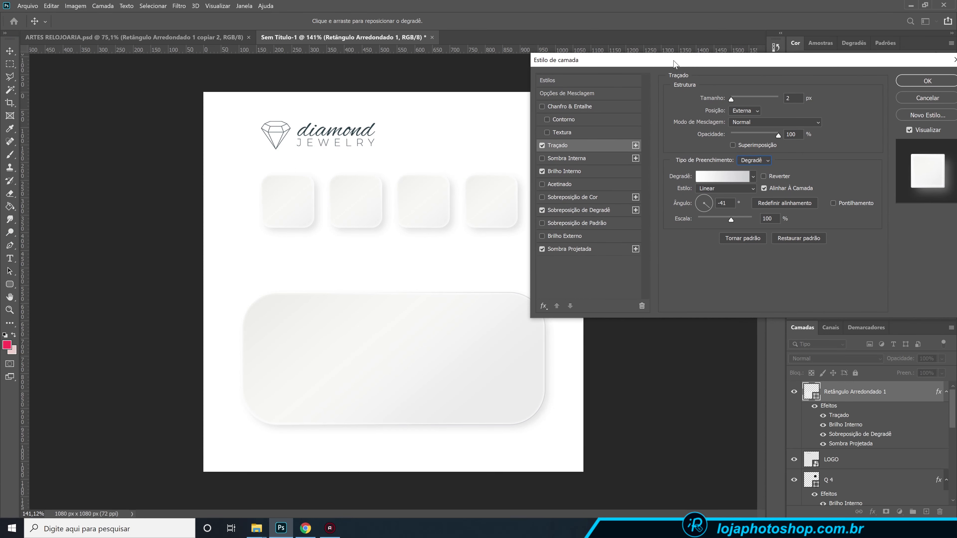
Inspect the colour stops of the stroke's gradient and apply the large rectangle's layer style
click(720, 176)
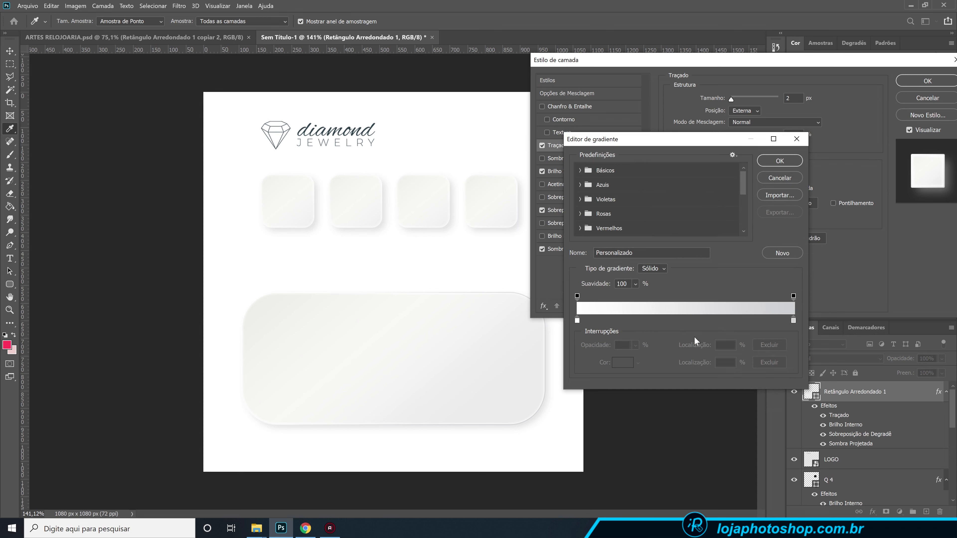
click(577, 320)
click(794, 158)
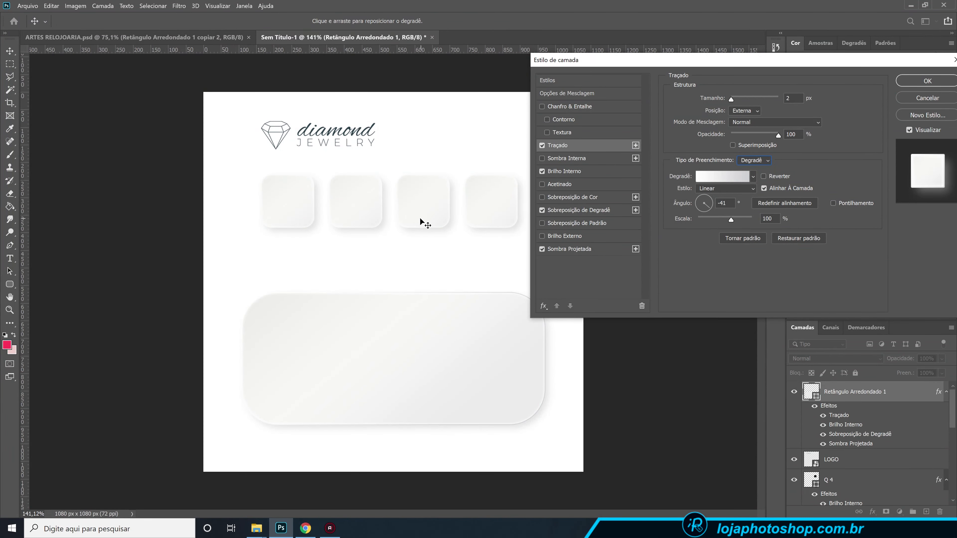
key(Return)
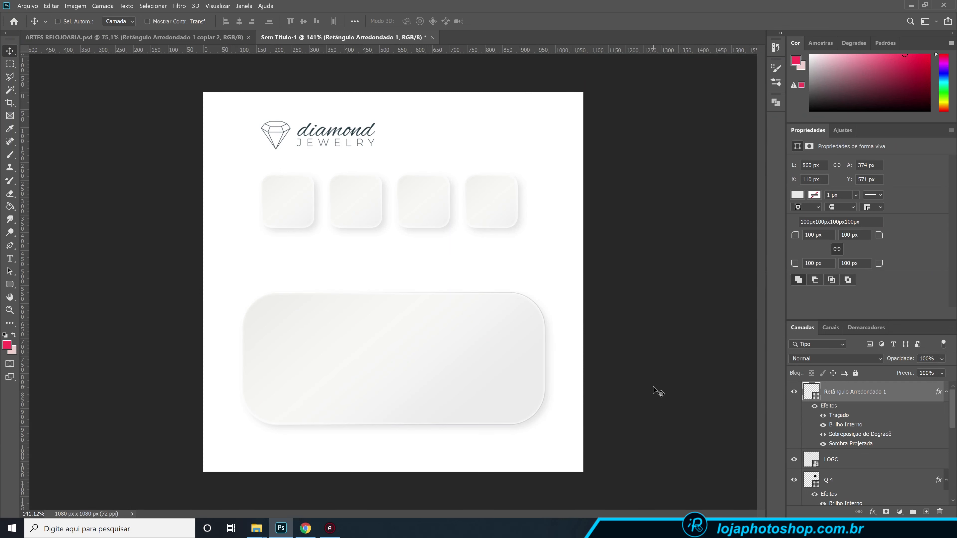
Scale the third square, Q 3, from its centre to about 120% and apply the transformation
key(ctrl)
ctrl+click(432, 217)
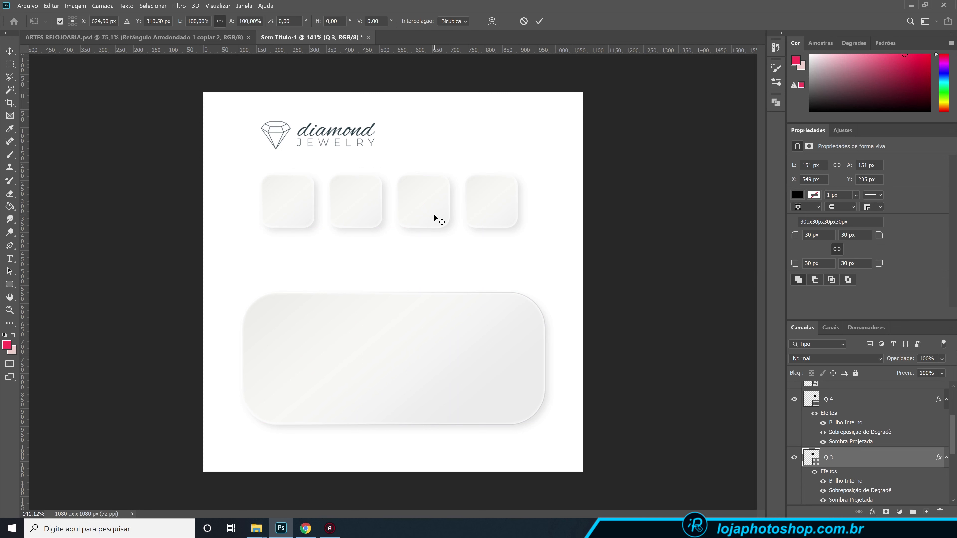
key(ctrl+t)
drag(449, 174, 457, 171)
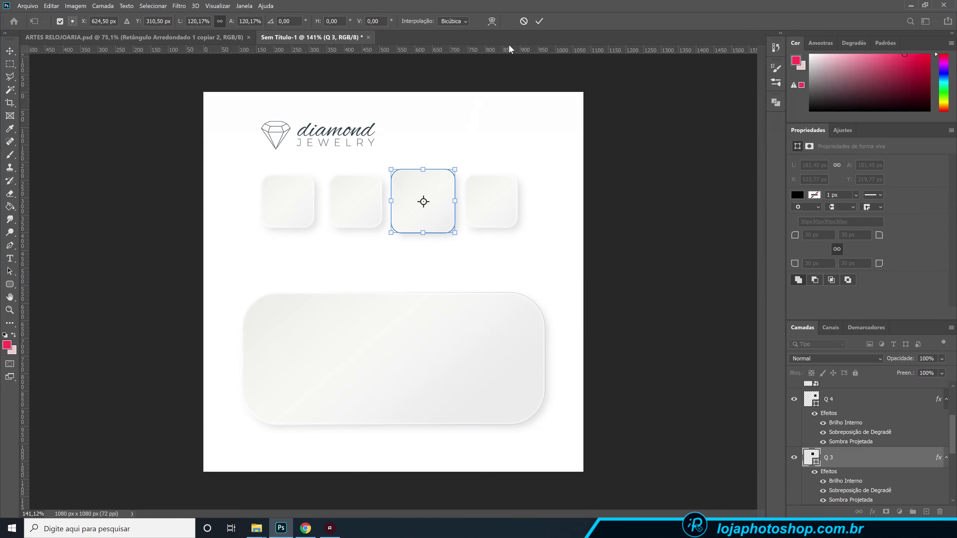
click(539, 21)
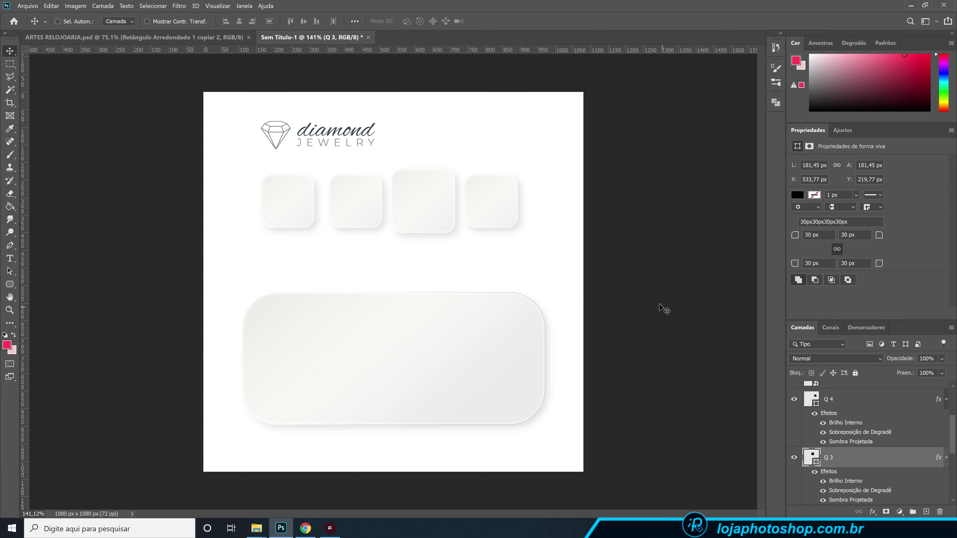
Apply the Verde_05 green preset to the gradient overlay of the third square, Q 3
click(871, 491)
double_click(877, 491)
drag(599, 125, 531, 64)
click(718, 125)
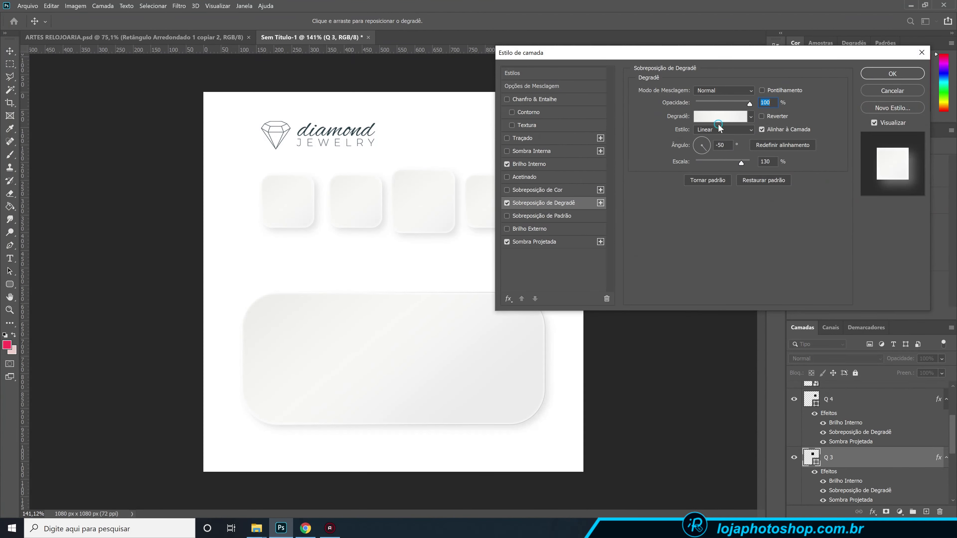
scroll(610, 203, down, 3)
scroll(610, 203, down, 1)
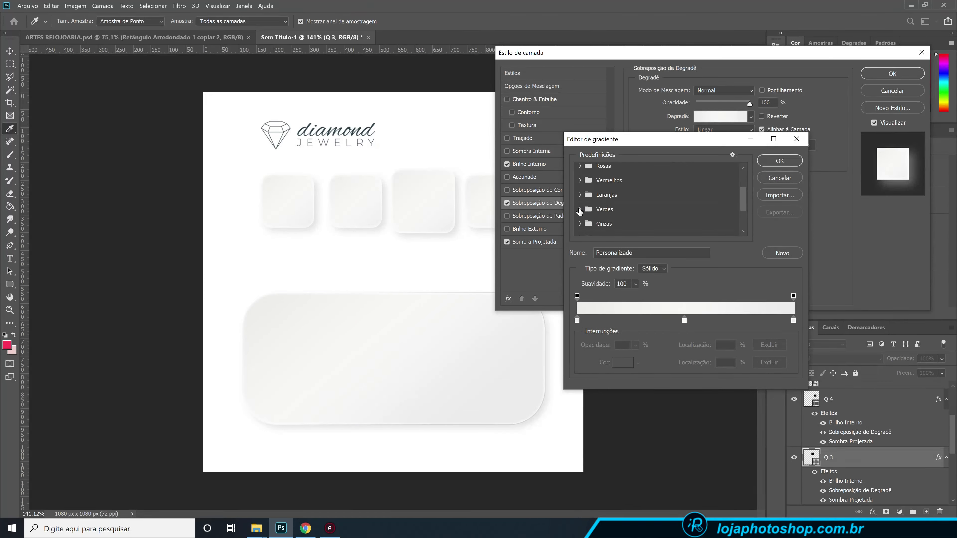
click(578, 209)
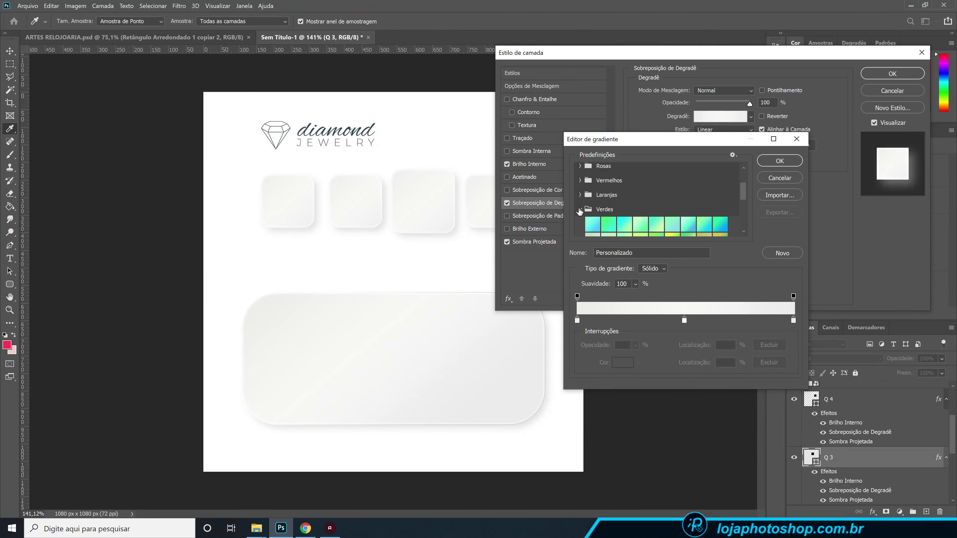
click(643, 223)
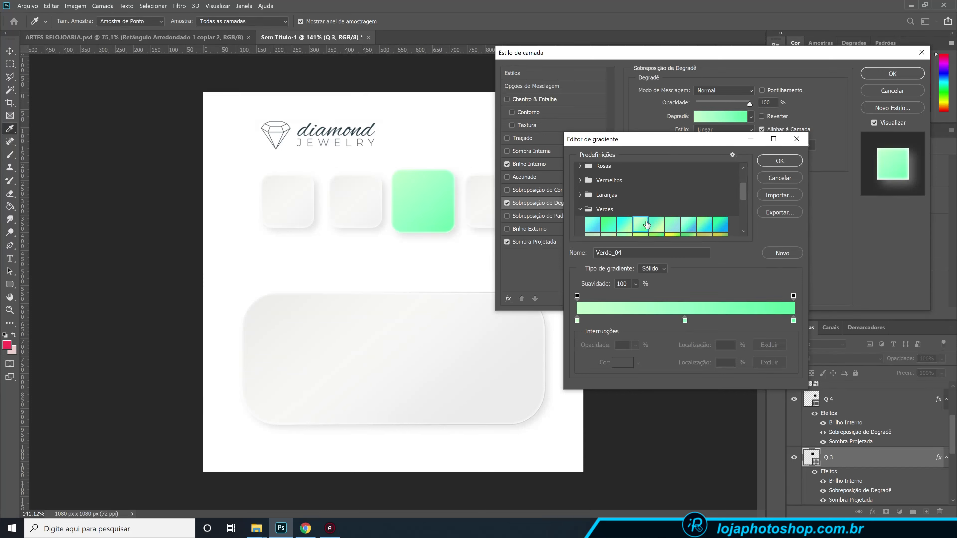
click(654, 226)
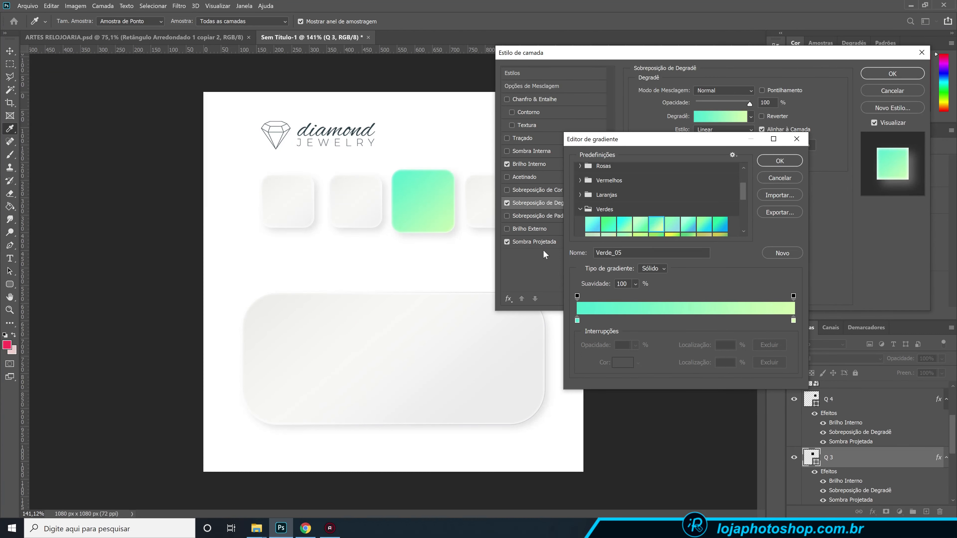
Check the start and end stop colours of Q 3's overlay gradient and accept the gradient
click(576, 321)
click(576, 321)
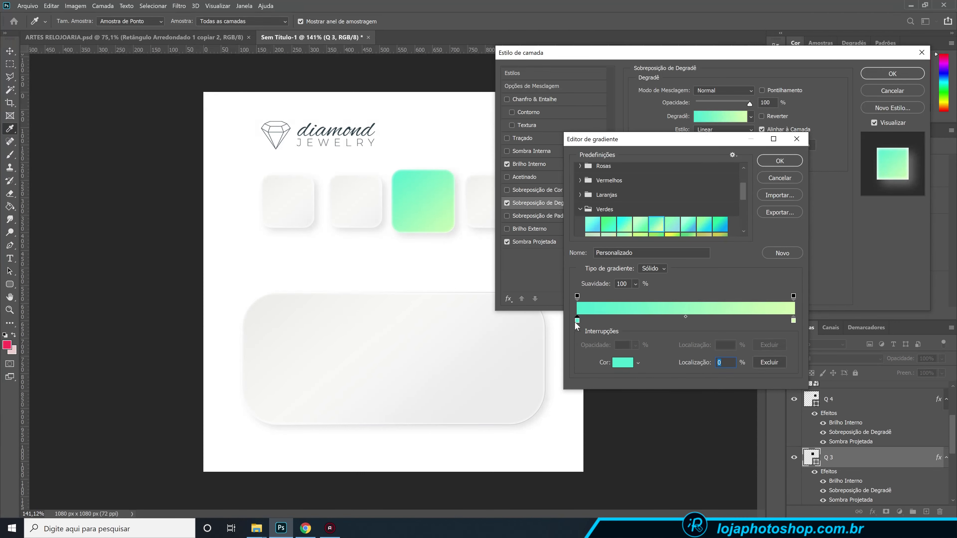
click(622, 362)
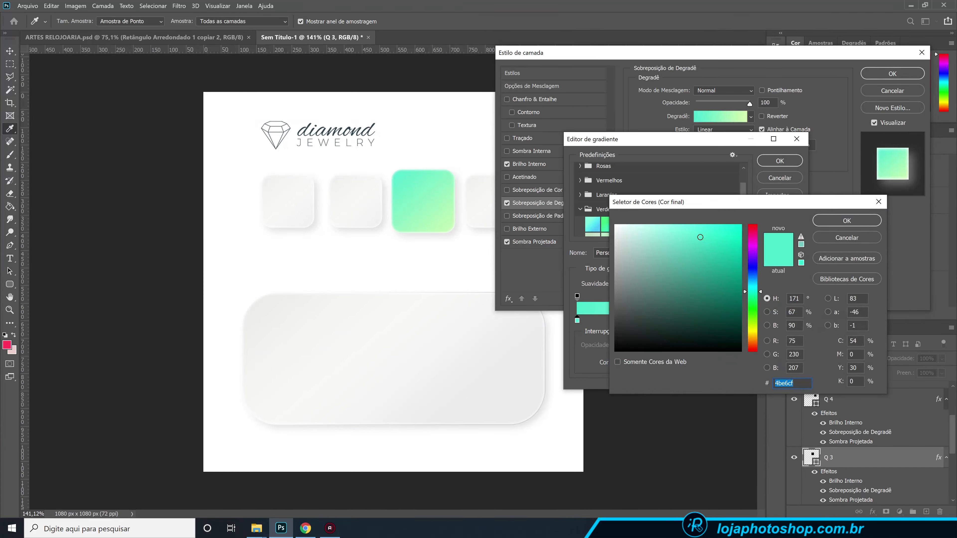
click(845, 222)
click(793, 321)
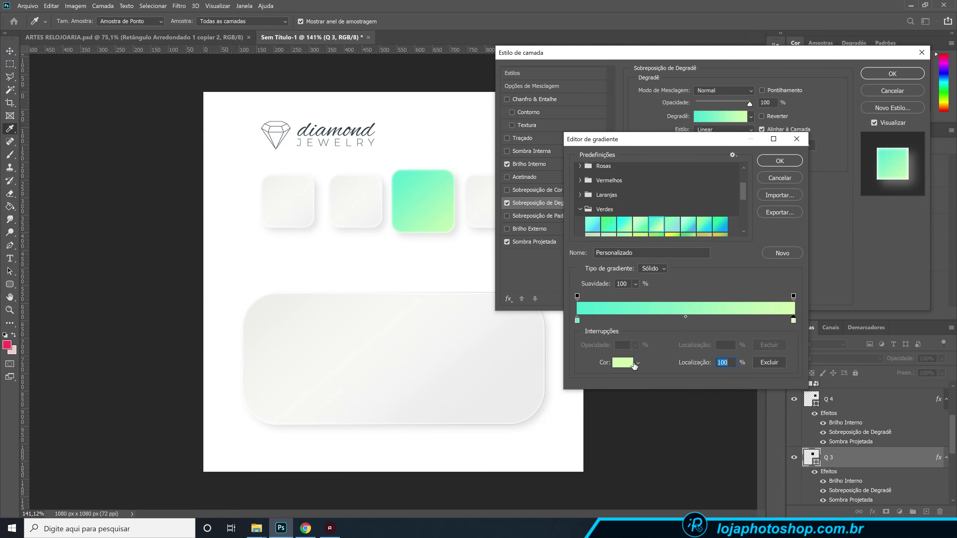
click(622, 363)
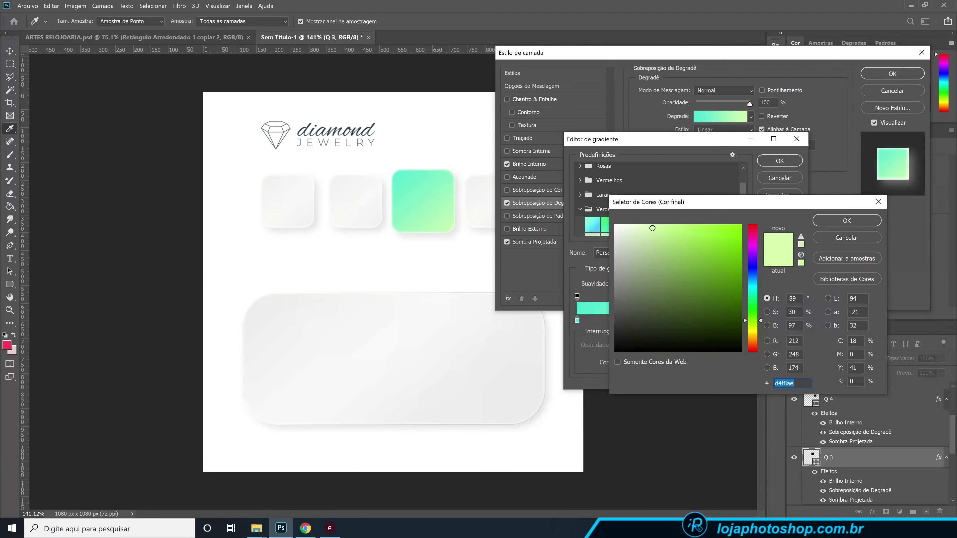
click(835, 224)
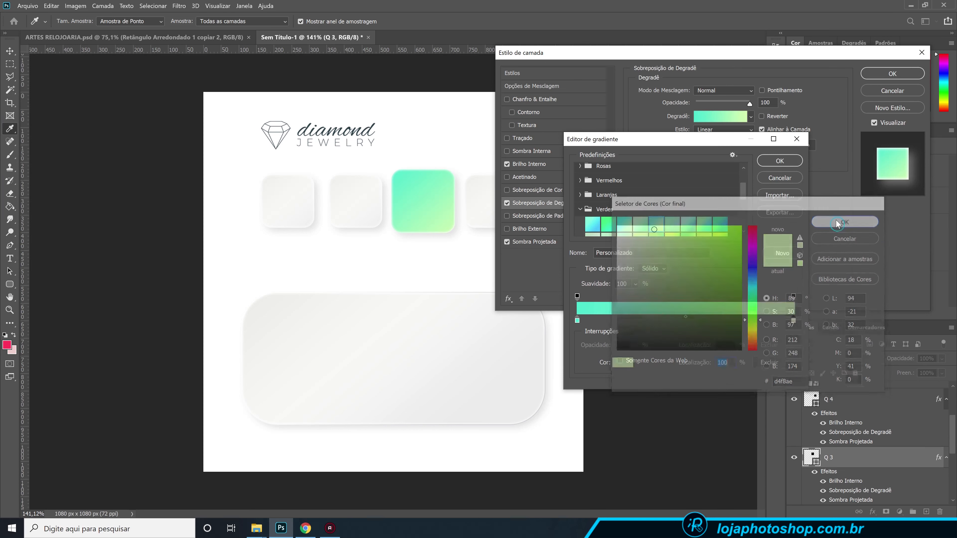
click(780, 161)
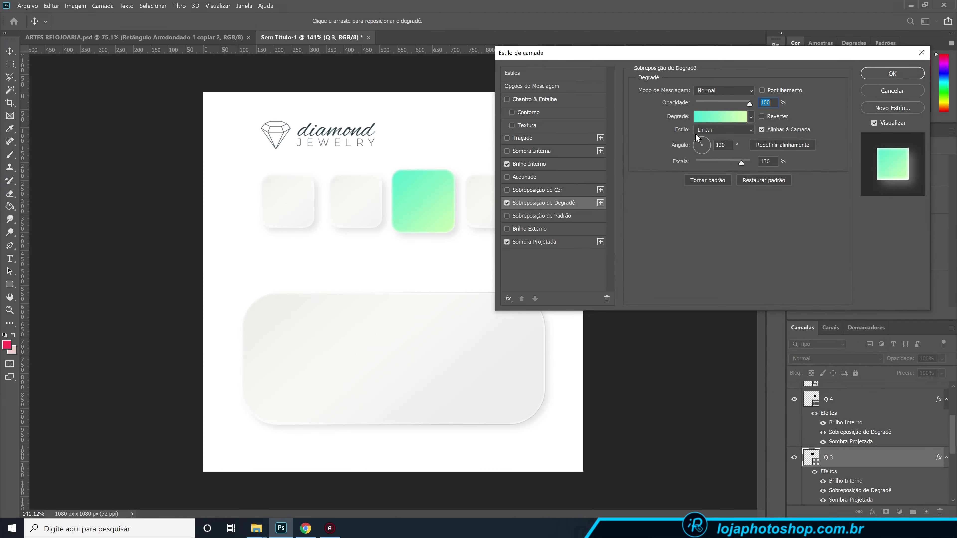
Set Q 3's gradient overlay angle to 135° and turn off its Inner Glow
key(Tab)
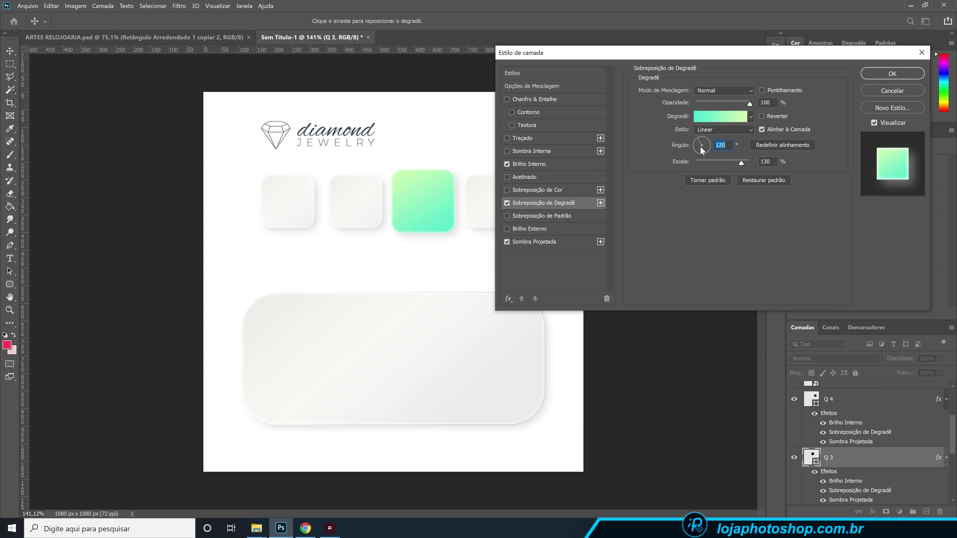
click(695, 140)
click(507, 164)
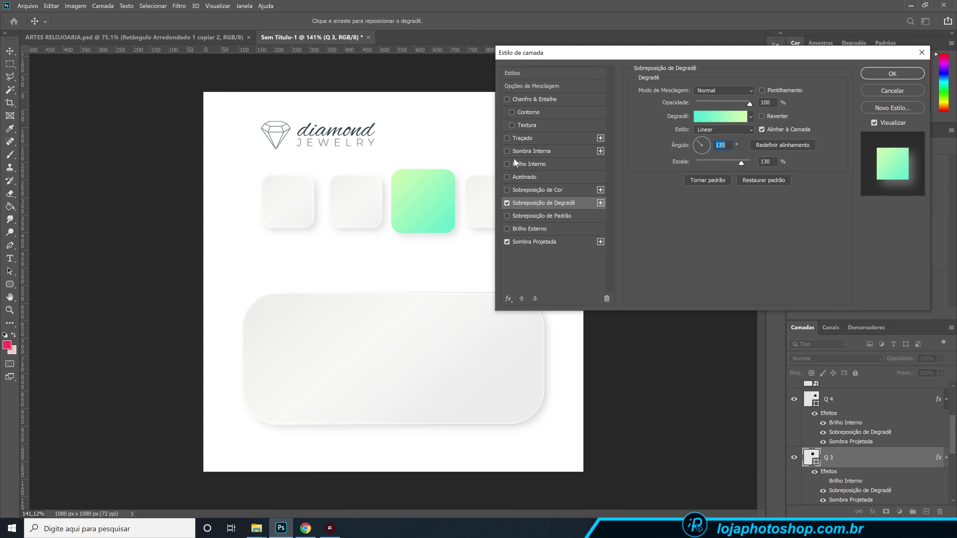
Add a 2 px outside gradient Stroke to Q 3, darken its end stop to a neutral mid grey, and apply the layer style
click(507, 139)
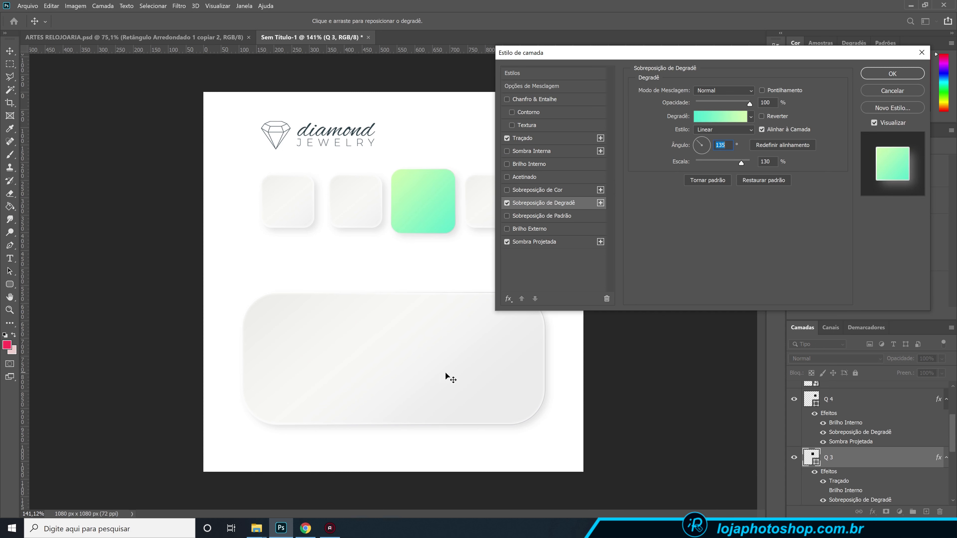
click(539, 142)
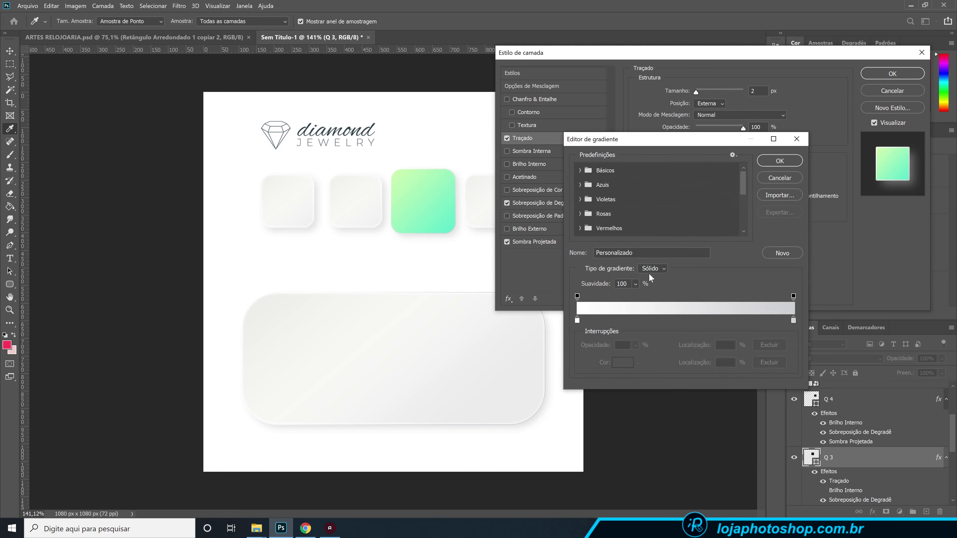
click(793, 321)
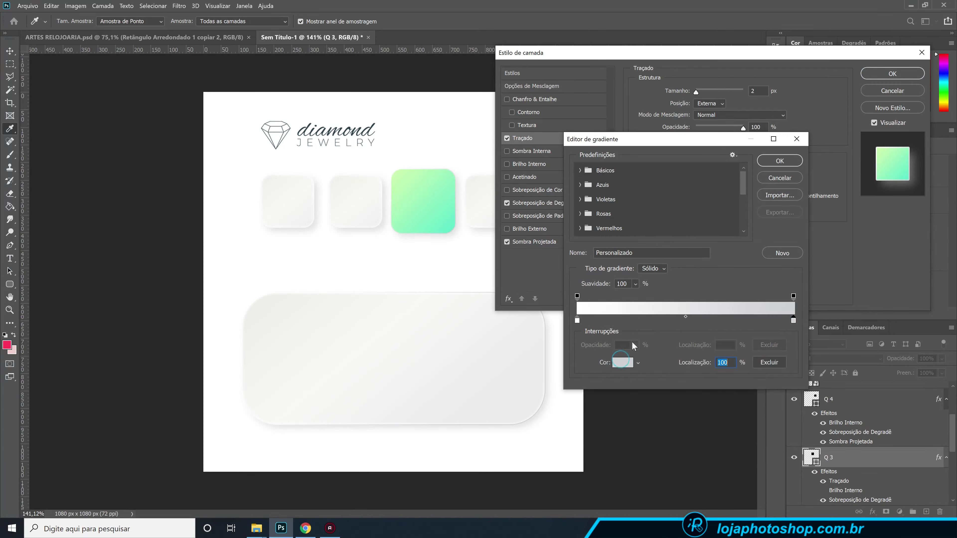
click(623, 362)
click(618, 269)
drag(618, 268, 614, 268)
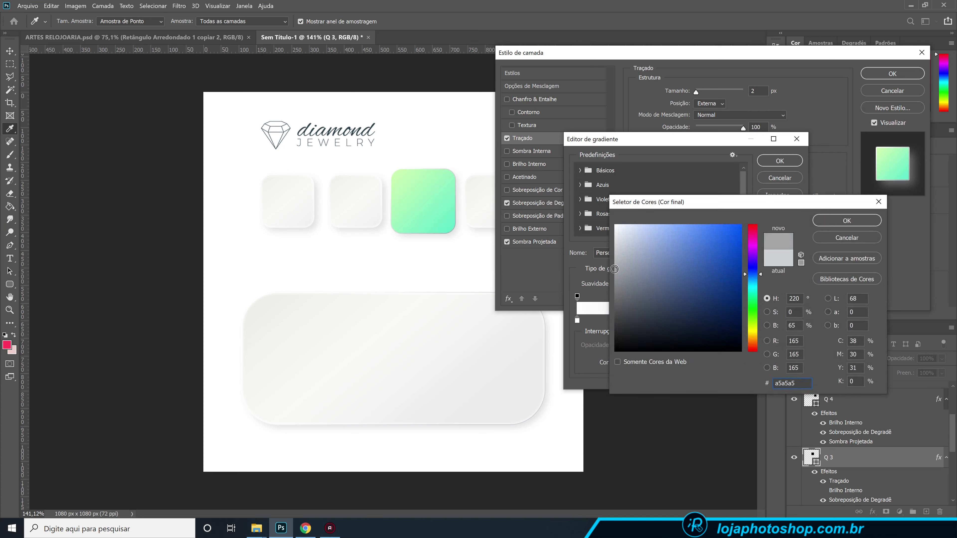
click(616, 267)
drag(619, 267, 611, 265)
click(844, 221)
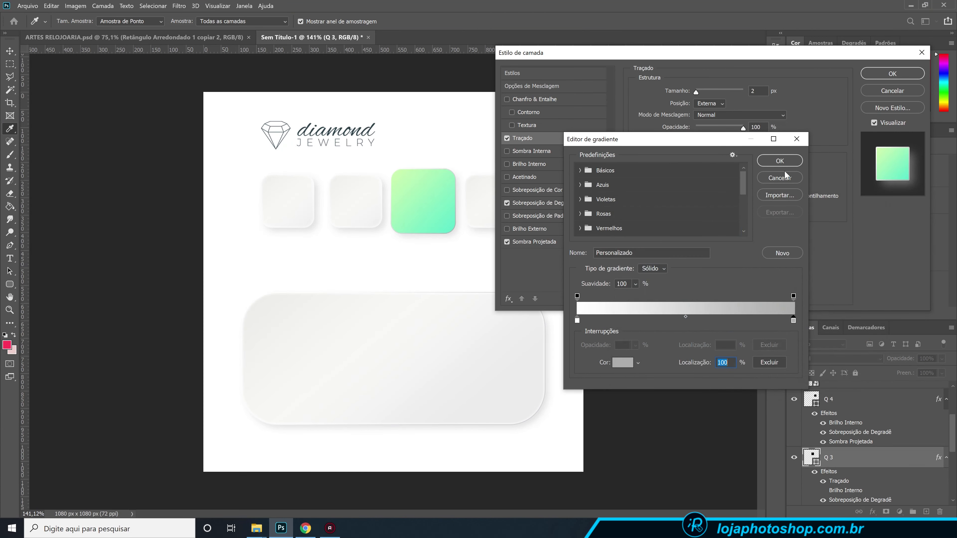
click(781, 162)
click(881, 76)
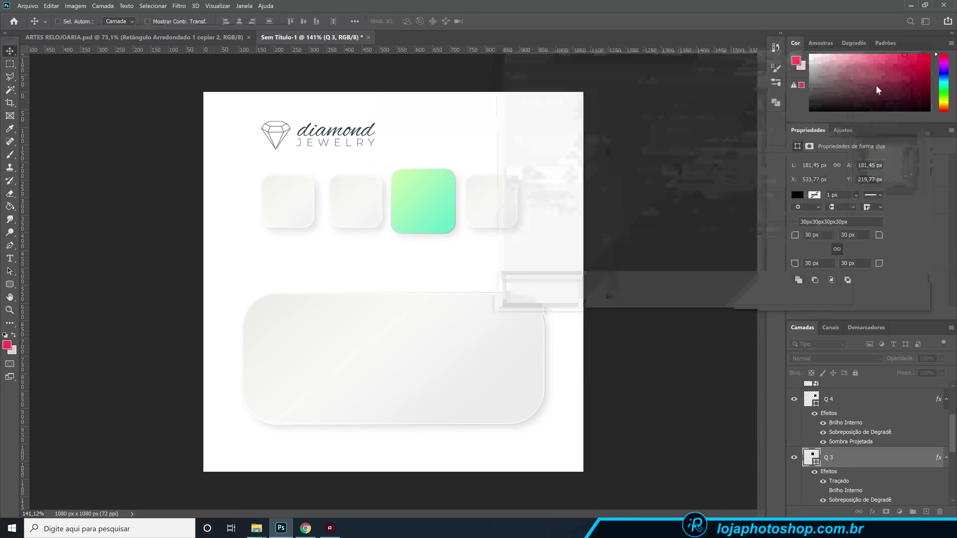
Move the LOGO layer above the large rounded rectangle's layer
scroll(832, 459, up, 3)
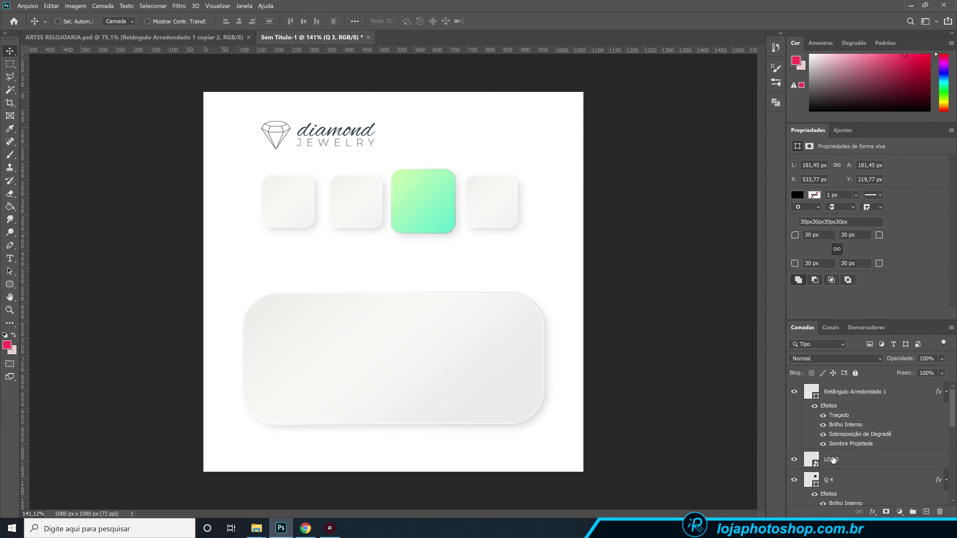
drag(834, 459, 825, 386)
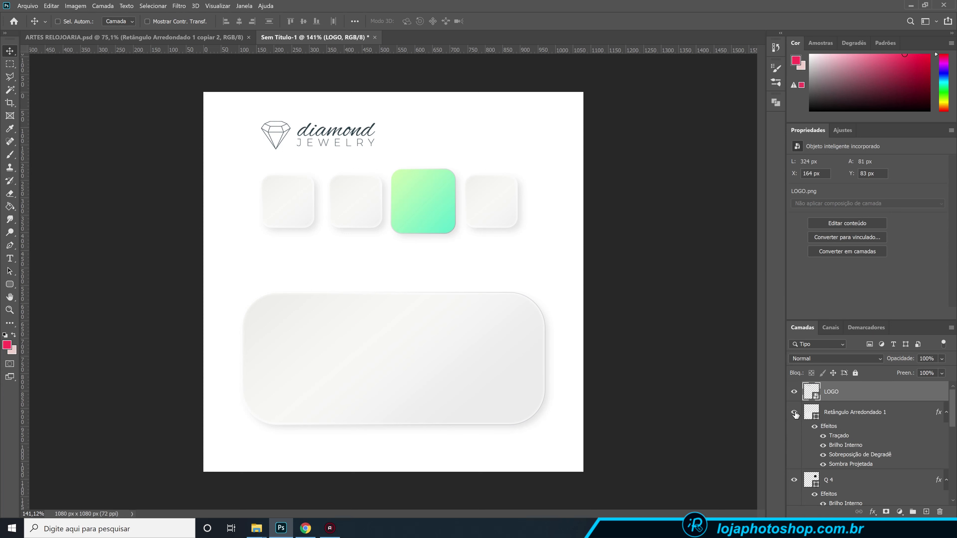
Recolour the end stop of the large rectangle's stroke gradient to light green #92efbe sampled from Q 3, and apply the layer style
click(842, 415)
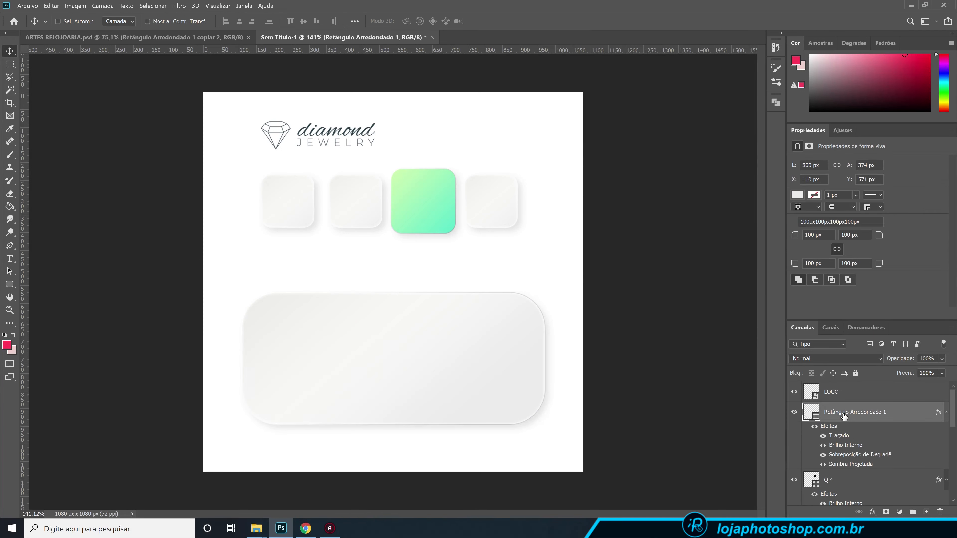
double_click(843, 438)
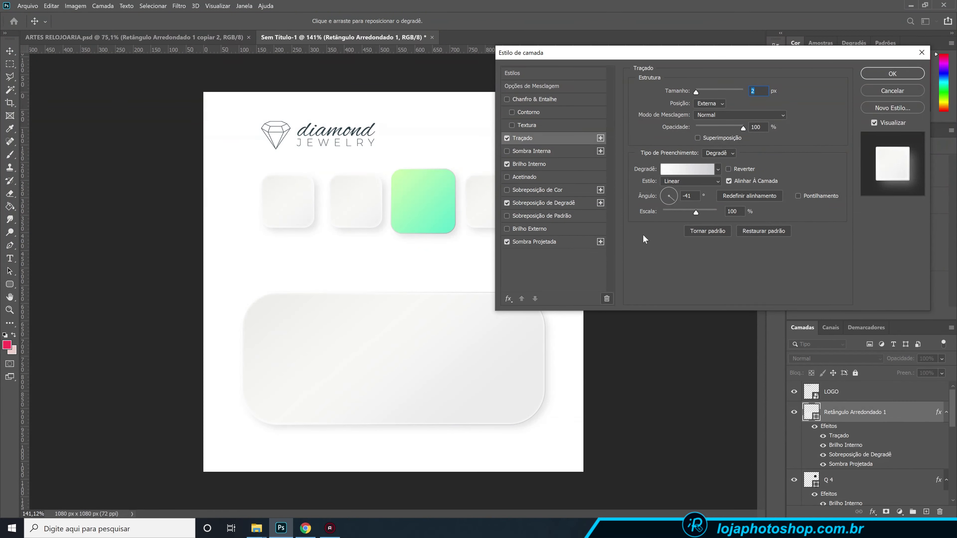
click(676, 176)
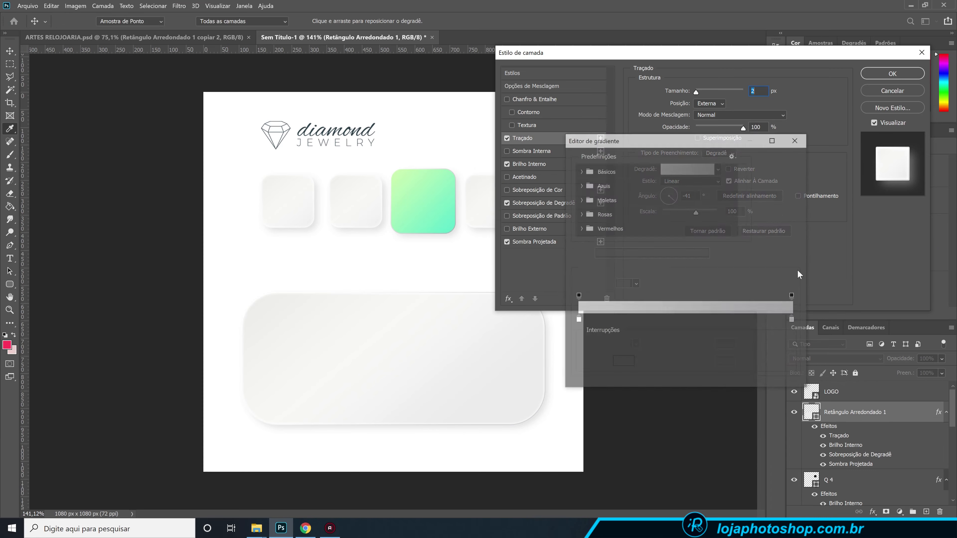
click(793, 321)
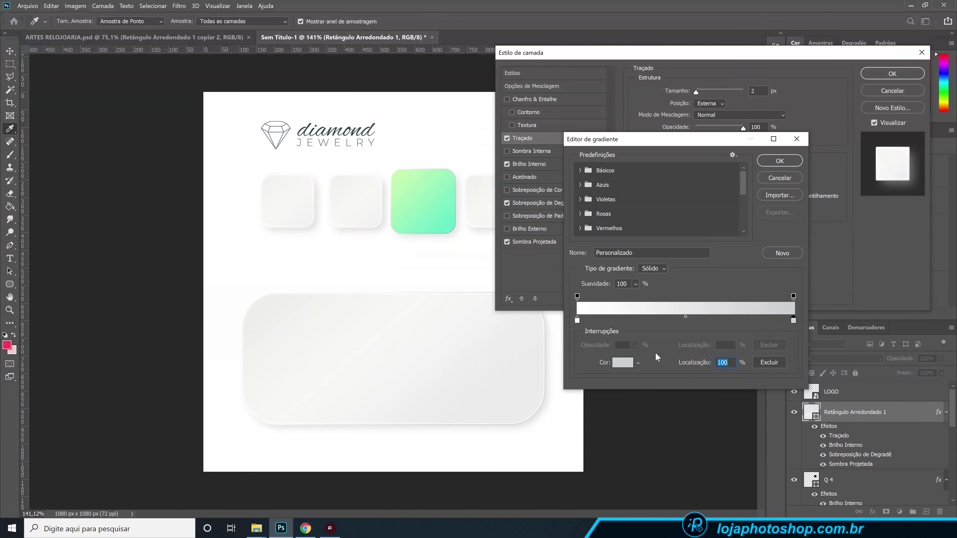
click(624, 364)
click(436, 217)
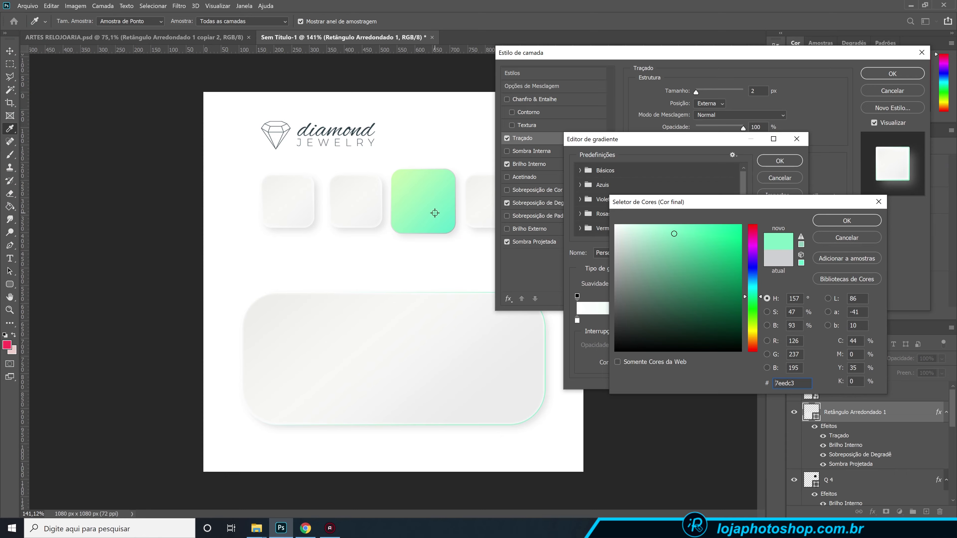
click(424, 202)
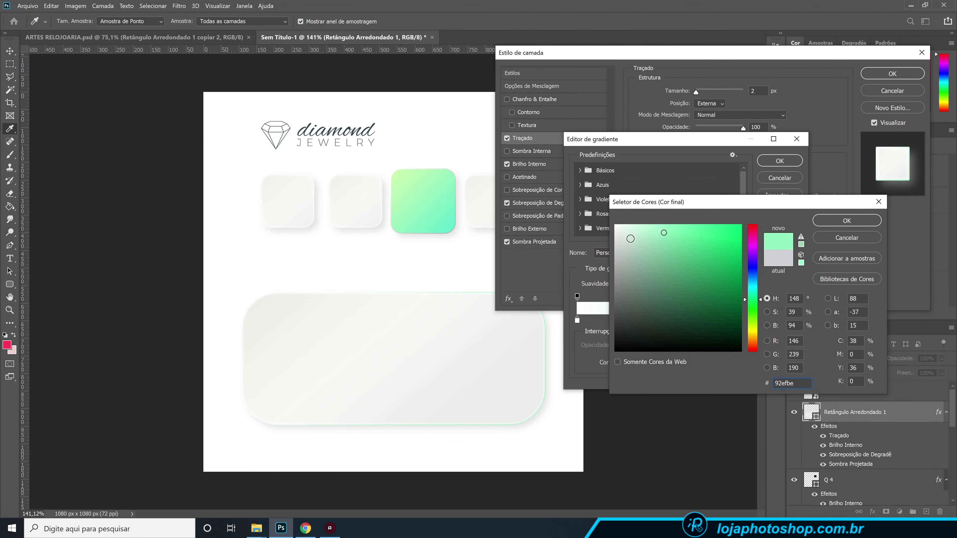
click(820, 222)
click(781, 161)
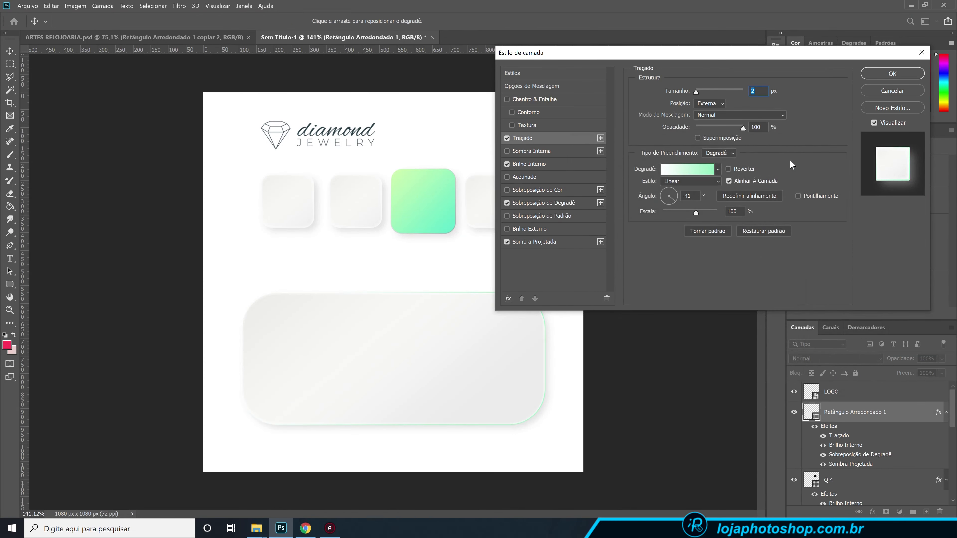
click(892, 73)
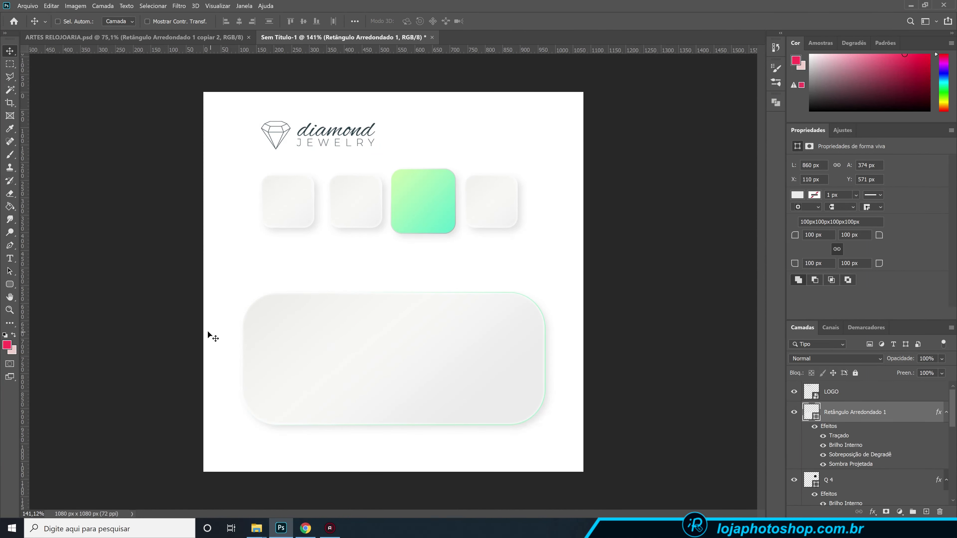
Add a text layer reading "Novos Produtos" in Montserrat ExtraLight between the squares and the large rectangle, near the canvas's left edge
click(9, 259)
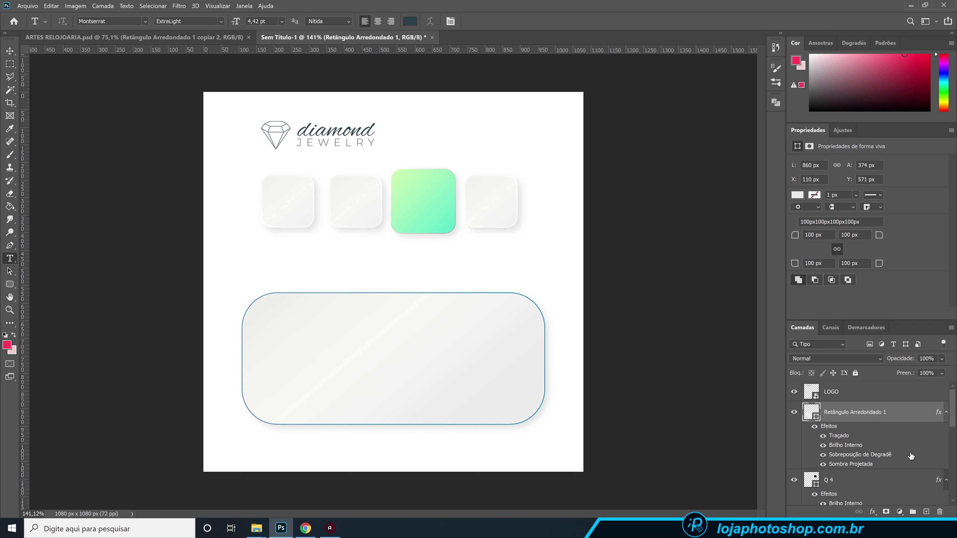
click(925, 511)
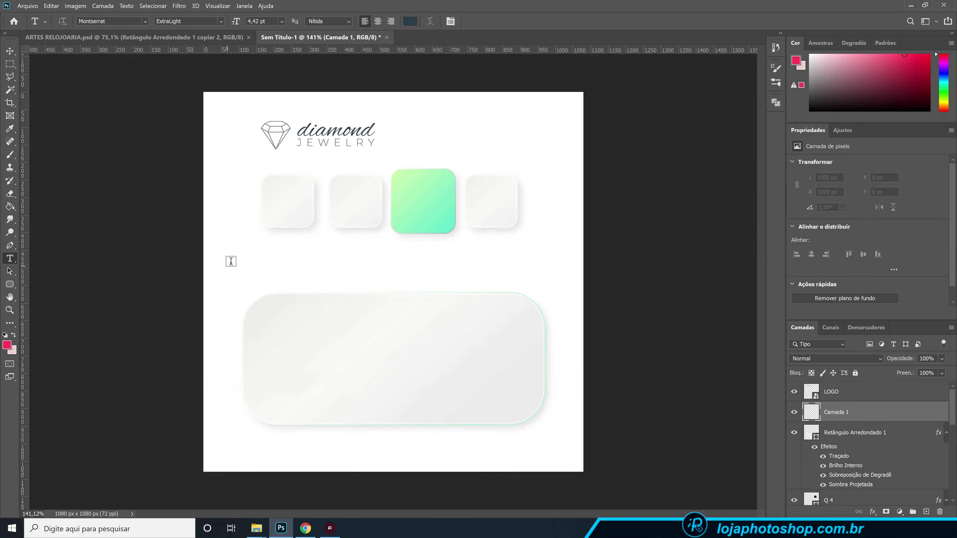
click(220, 263)
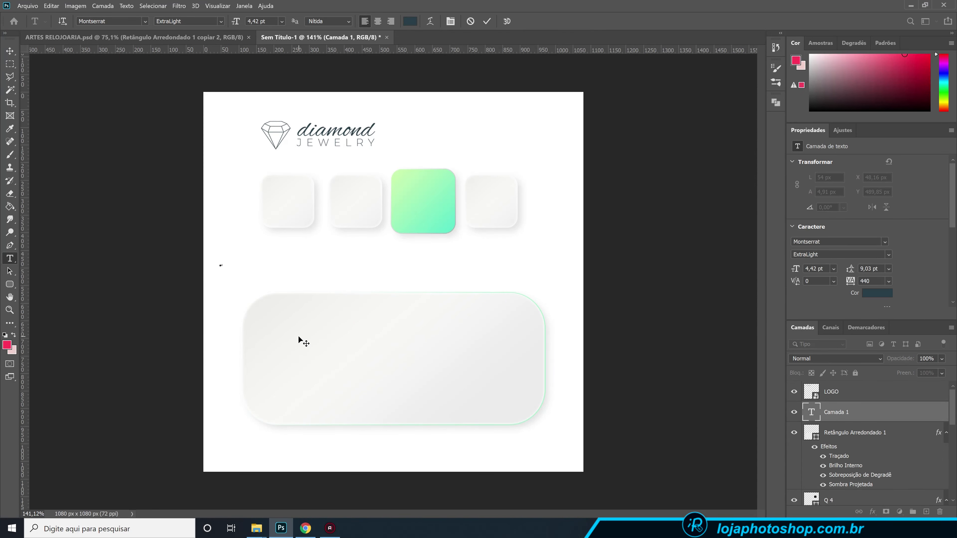
scroll(241, 297, up, 3)
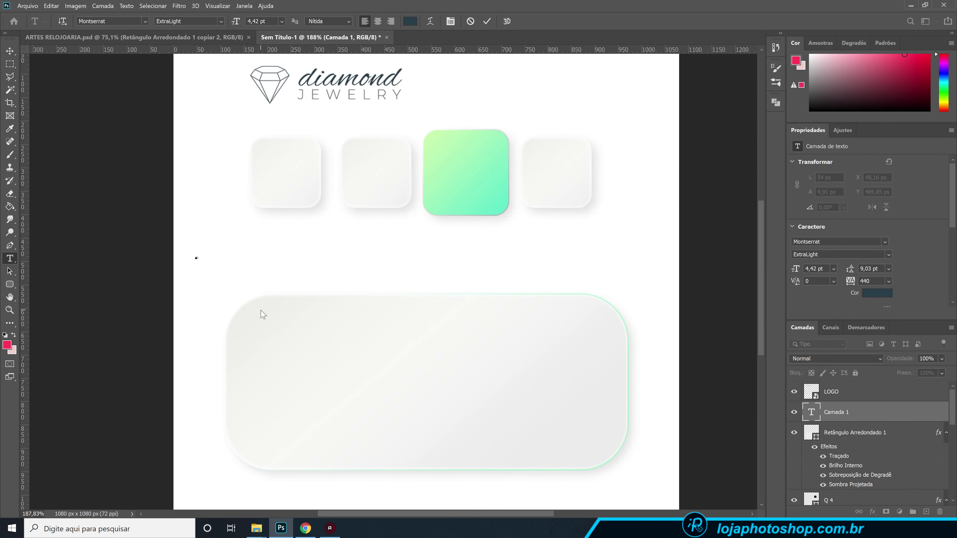
text(Novos Produtos)
click(487, 23)
Turn off All Caps for the "Novos Produtos" text
scroll(886, 281, down, 5)
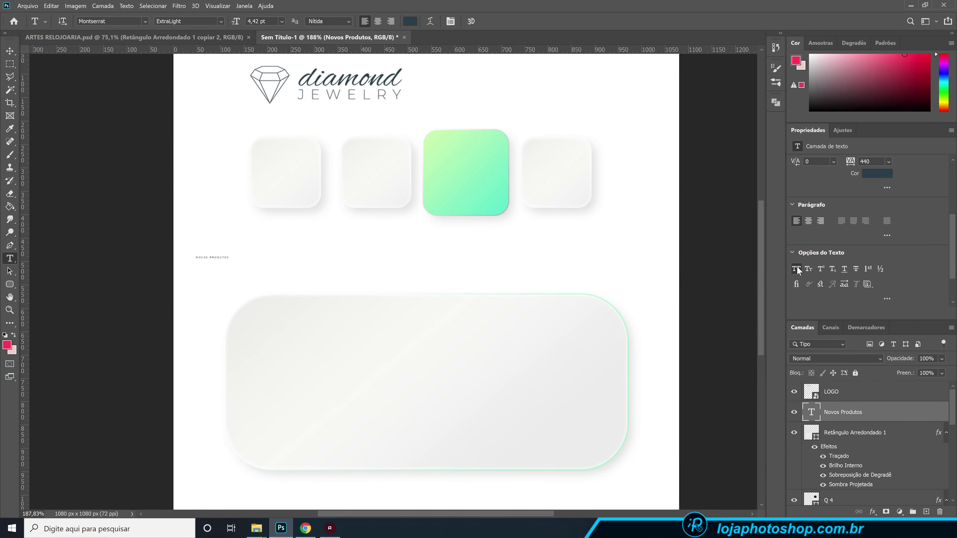
click(796, 266)
scroll(865, 225, up, 5)
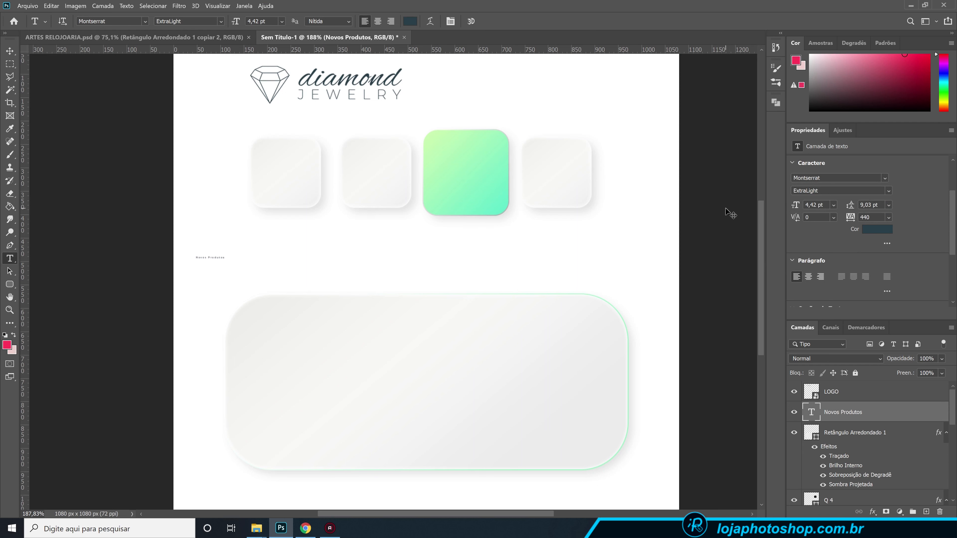
Set the "Novos Produtos" text to 32,42 pt with tracking 0
drag(796, 210, 873, 220)
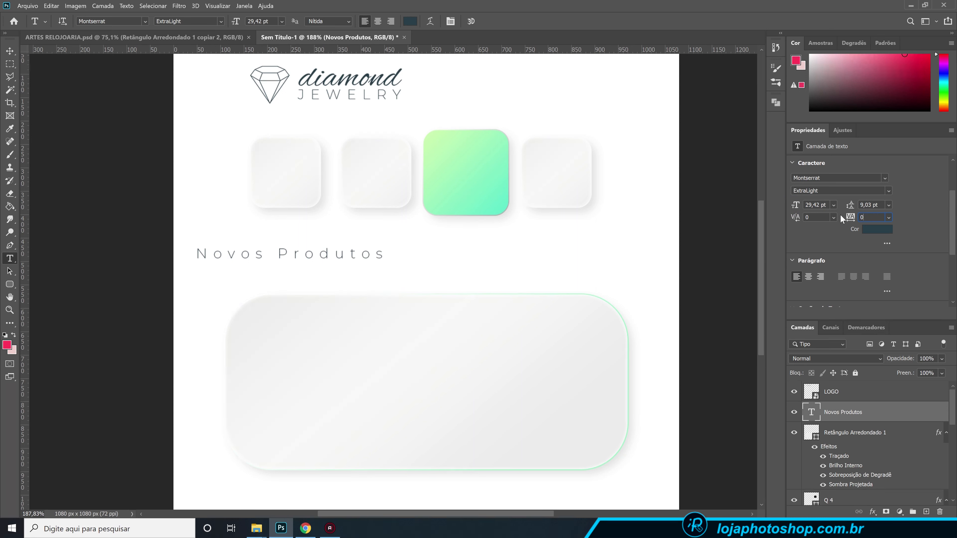
text(0)
key(Return)
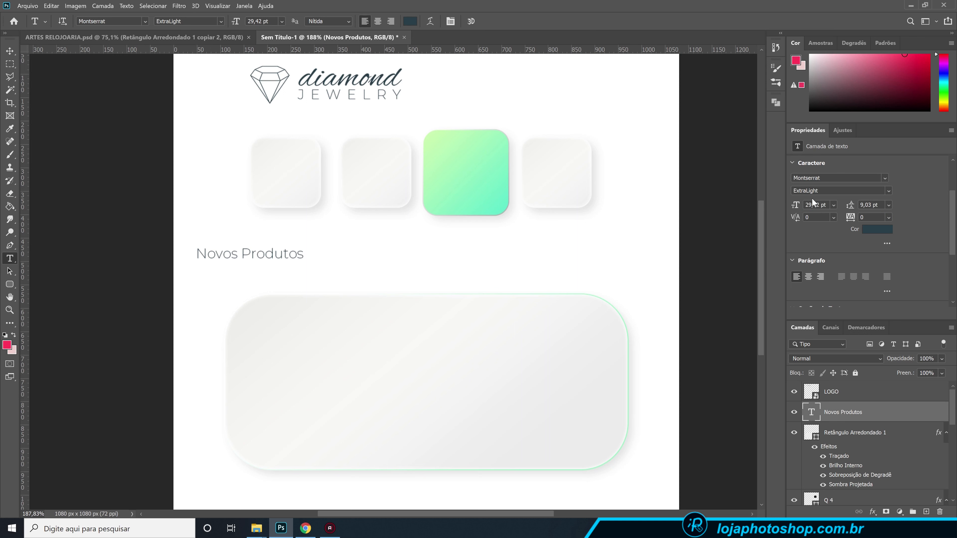
drag(789, 207, 797, 209)
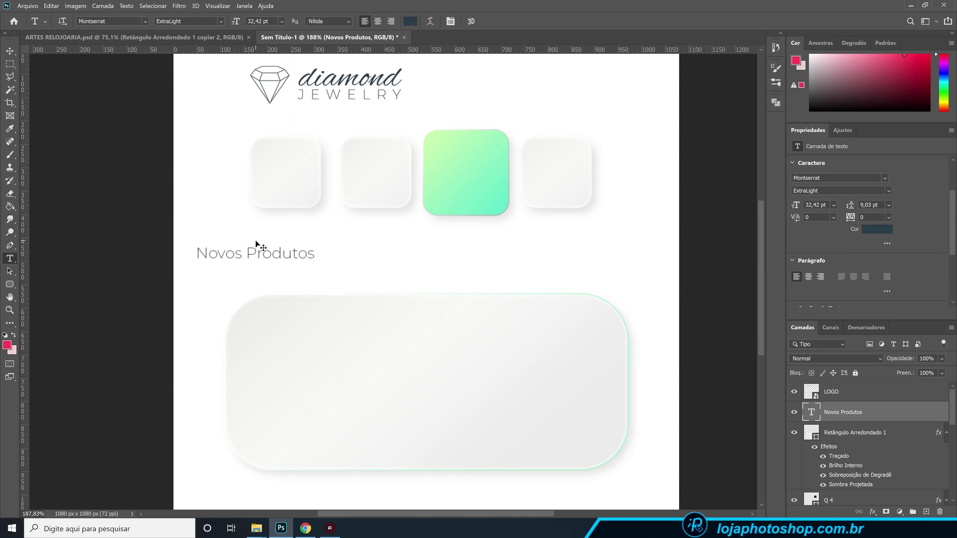
Rotate the "Novos Produtos" text to read vertically upward and place it just left of the first small square
key(ctrl+t)
drag(339, 236, 210, 163)
click(539, 21)
key(ctrl+minus)
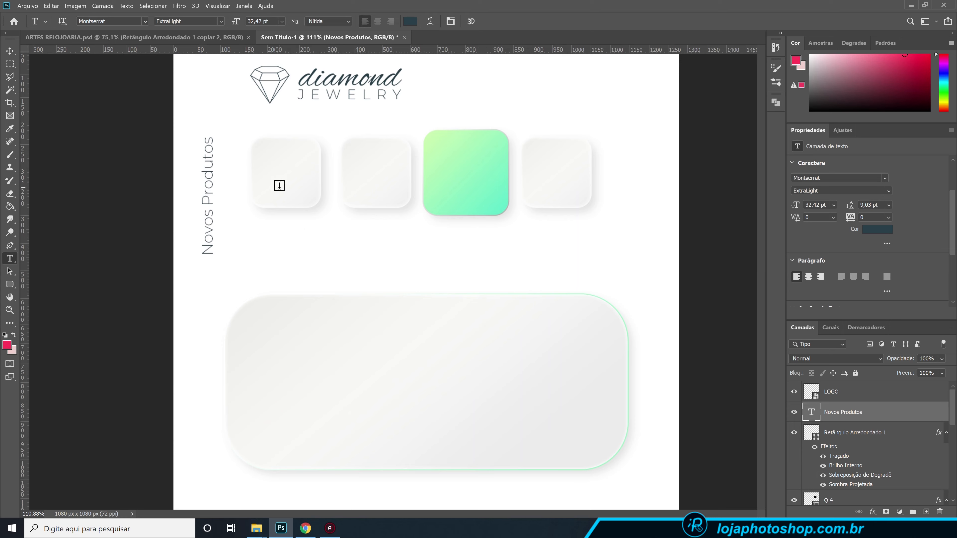
key(ctrl+0)
click(10, 51)
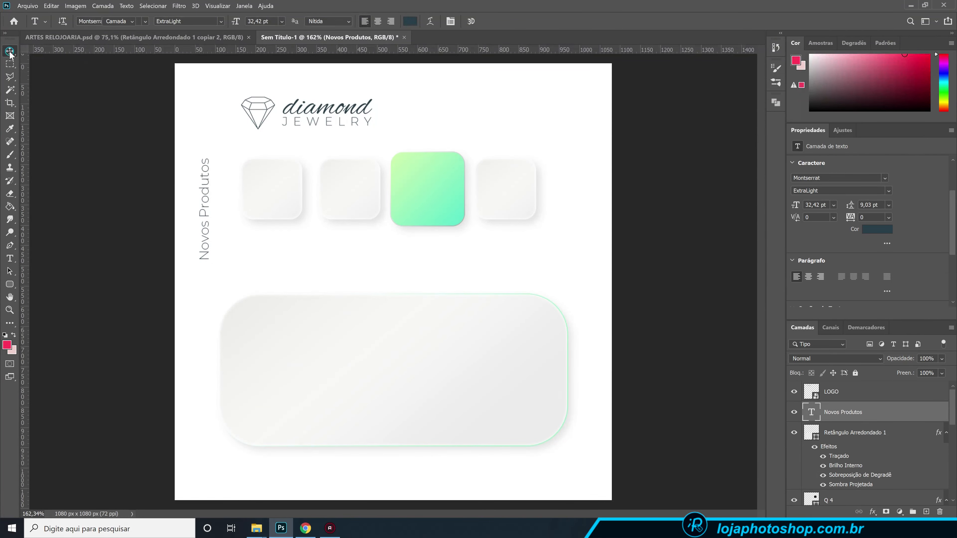
drag(205, 211, 210, 211)
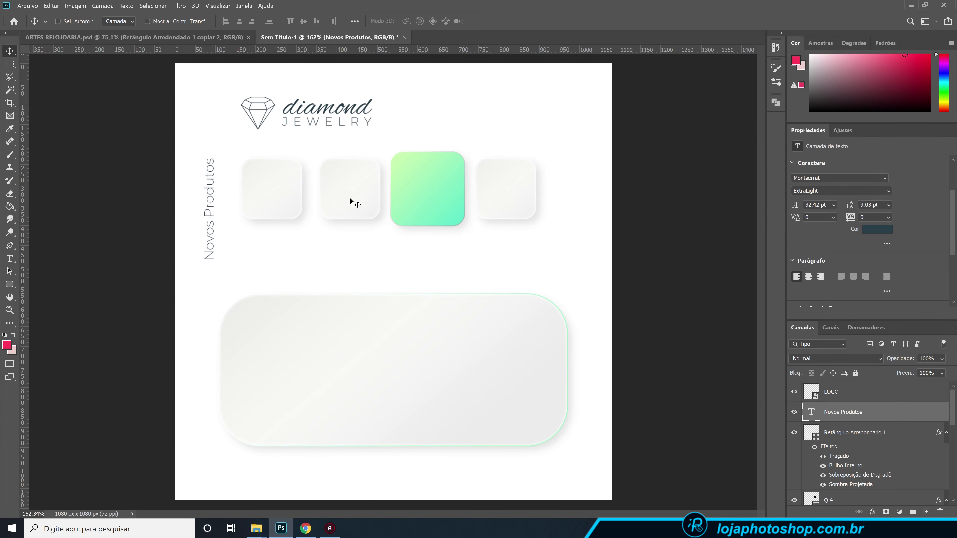
Add a new empty layer directly above the Plano de Fundo layer
scroll(426, 274, down, 2)
scroll(426, 275, up, 2)
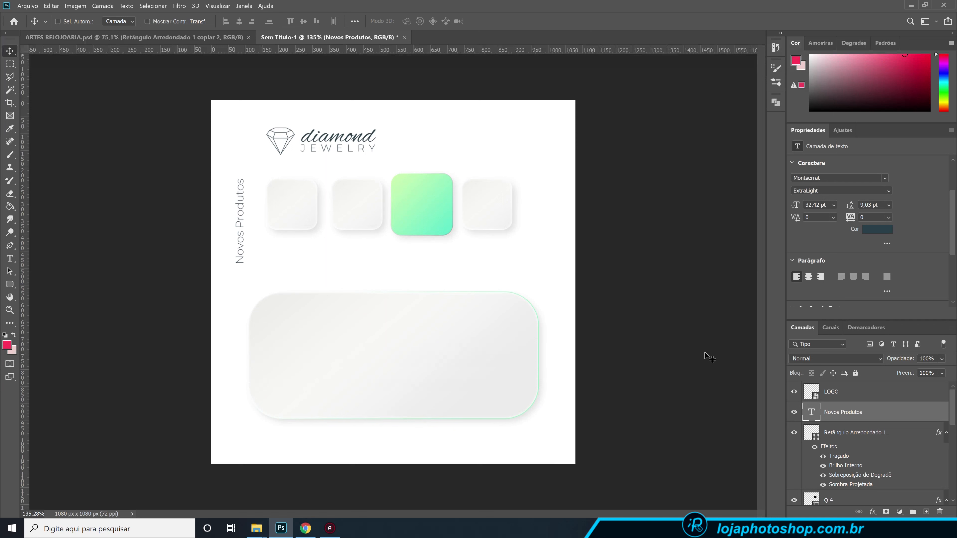
scroll(872, 402, down, 3)
scroll(873, 402, down, 3)
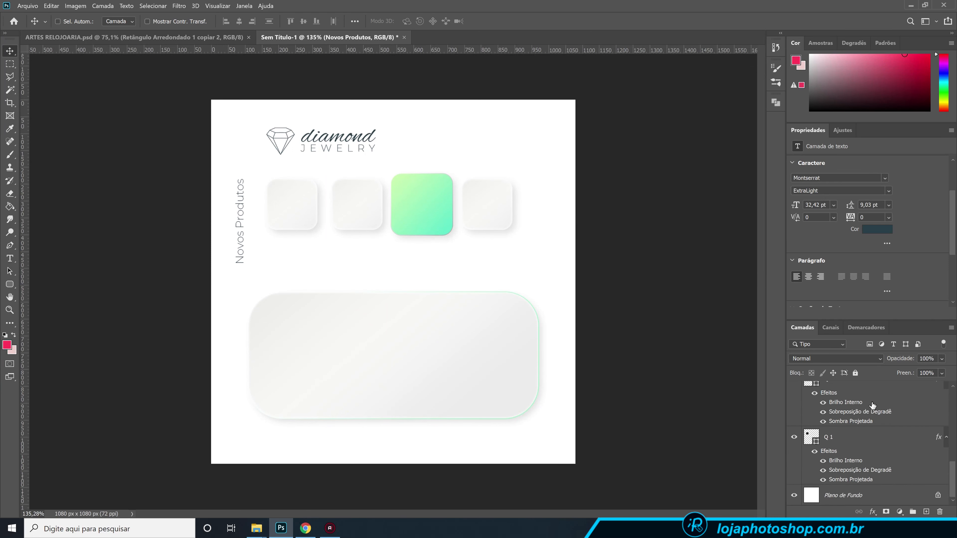
click(870, 496)
key(ctrl+shift+alt+n)
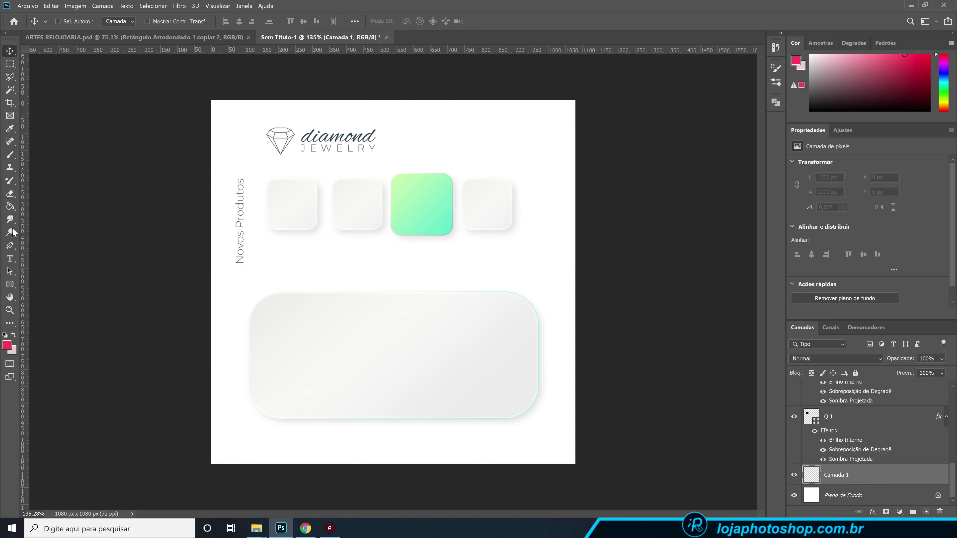
Choose the Brush tool, set its opacity to 16% and enlarge its tip to about 484 px
click(10, 154)
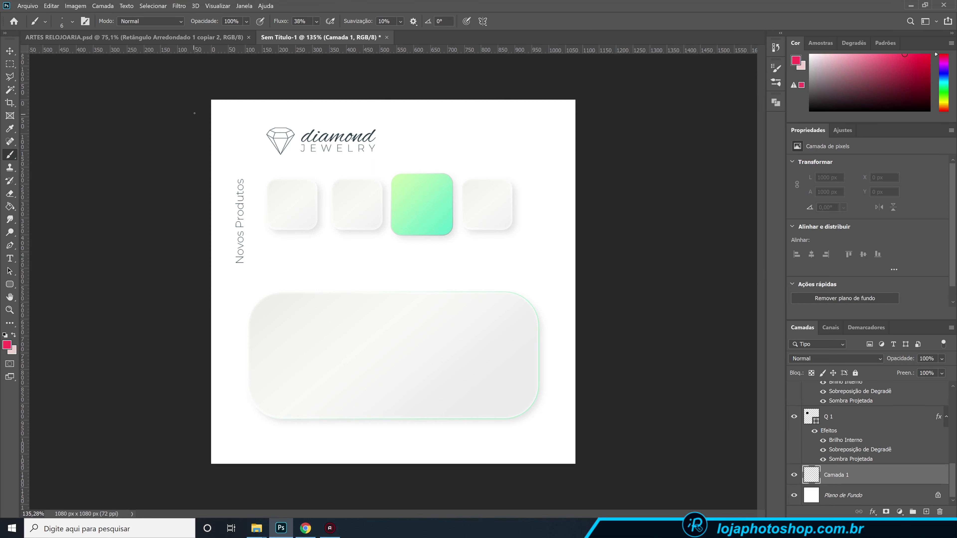
click(245, 24)
click(237, 33)
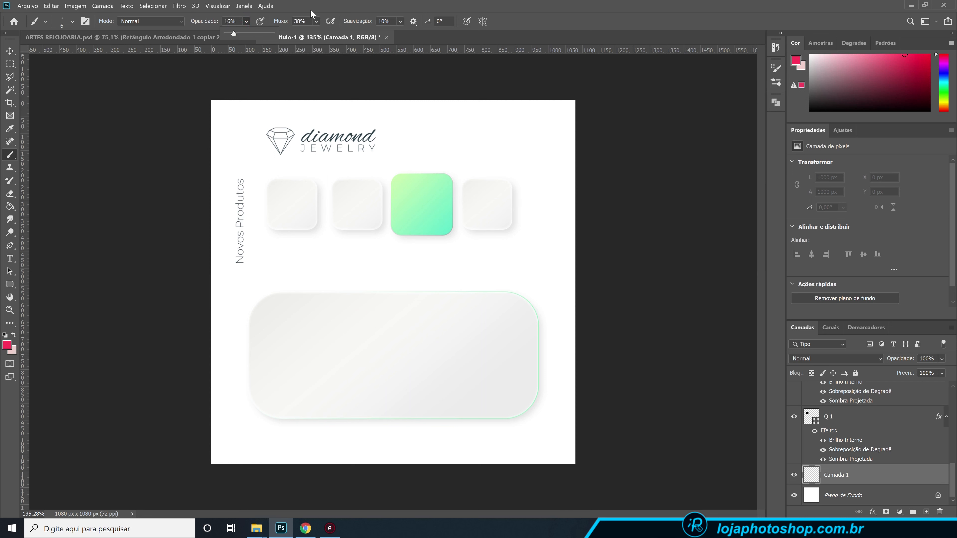
click(316, 1)
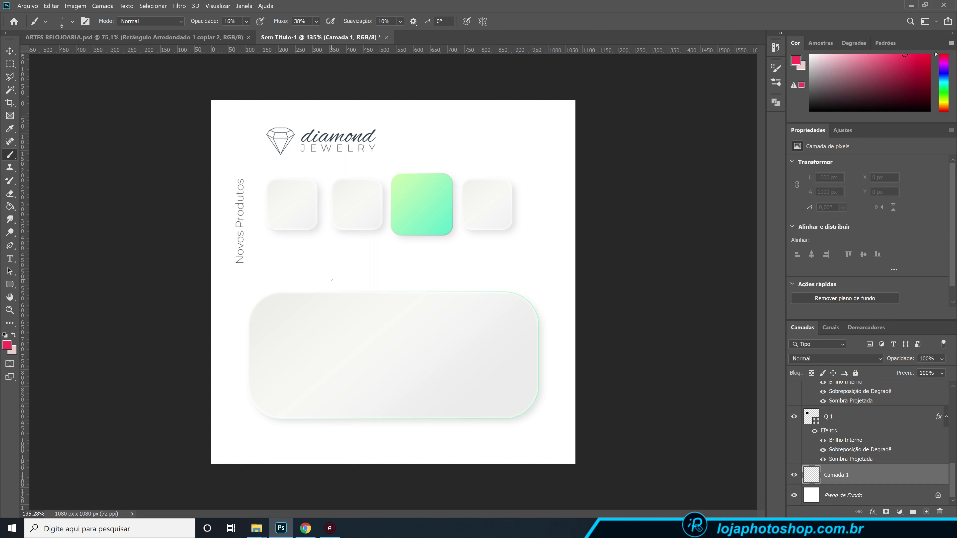
drag(330, 275, 490, 269)
Set the foreground colour to neutral grey #ababab
click(7, 345)
click(617, 262)
drag(616, 261, 611, 241)
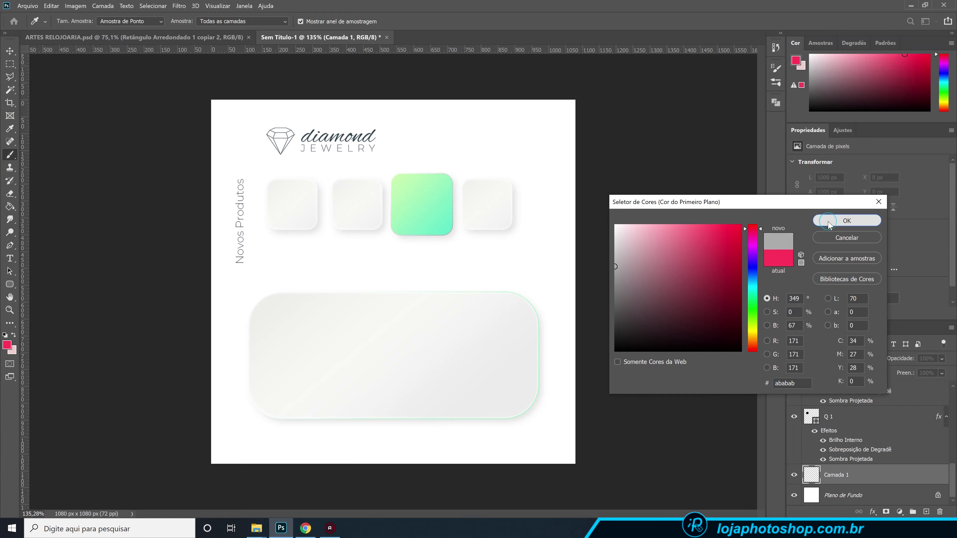
click(846, 221)
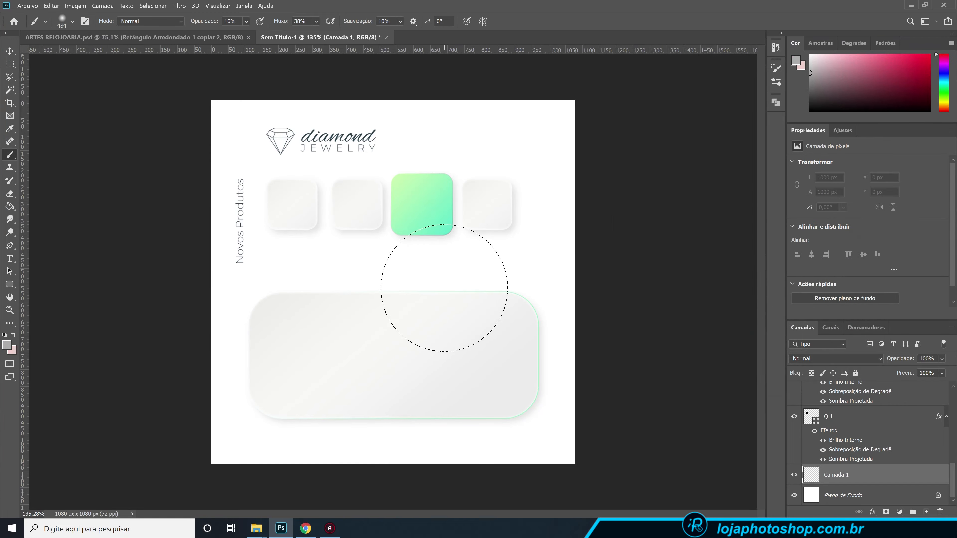
Paint soft grey shading over the white background on Camada 1, varying the brush size between about 200 and 700 px
key(bracketright)
key(bracketright)
key(bracketright)
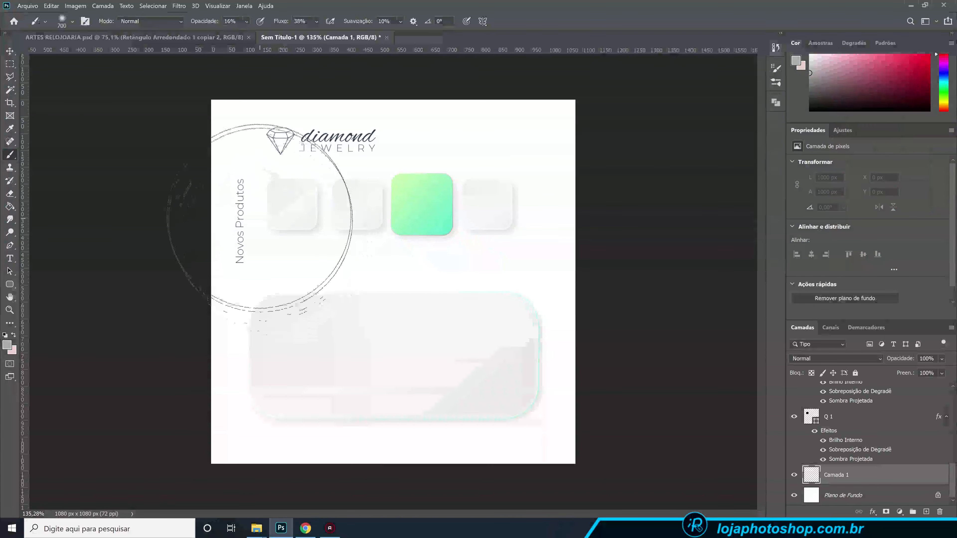
click(248, 190)
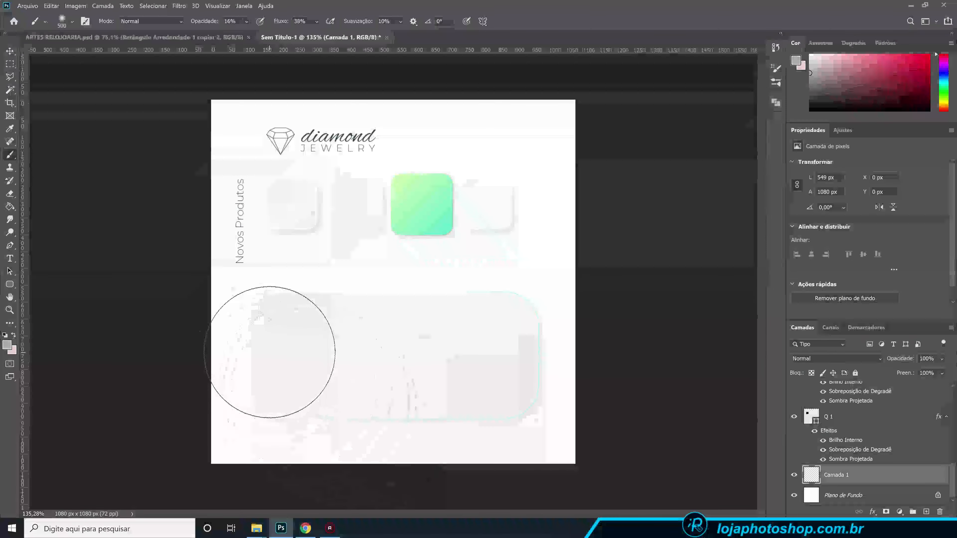
key(bracketright)
key(bracketright)
click(298, 404)
key(bracketleft)
key(bracketleft)
click(594, 461)
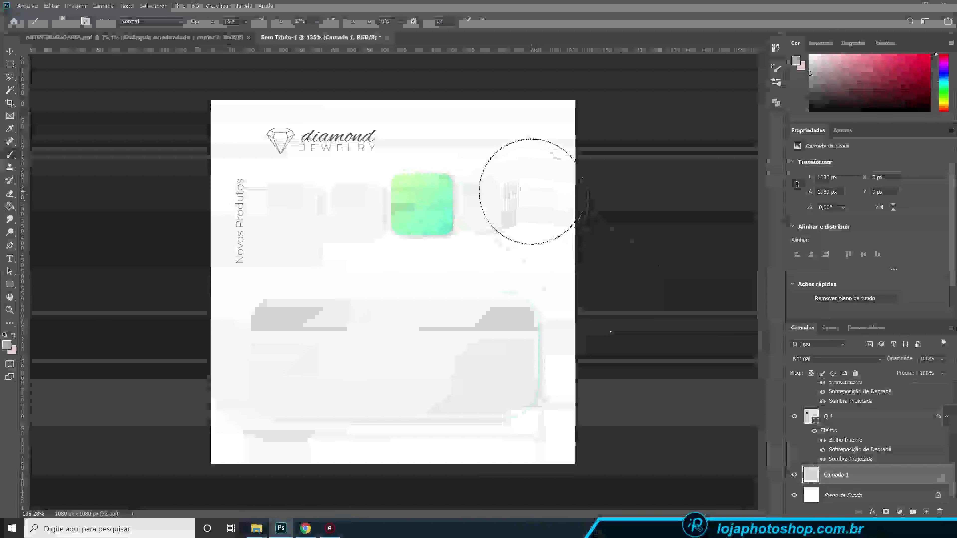
key(bracketleft)
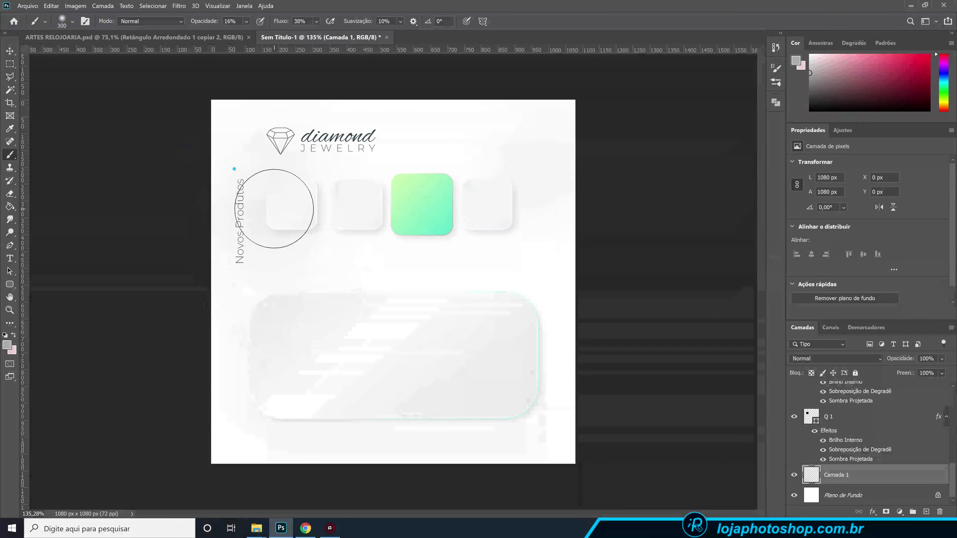
key(bracketleft)
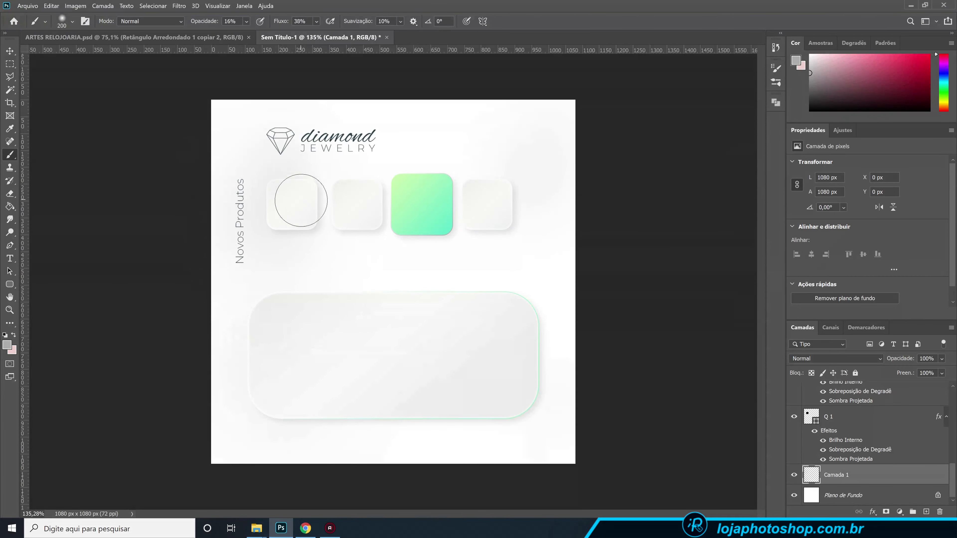
key(bracketright)
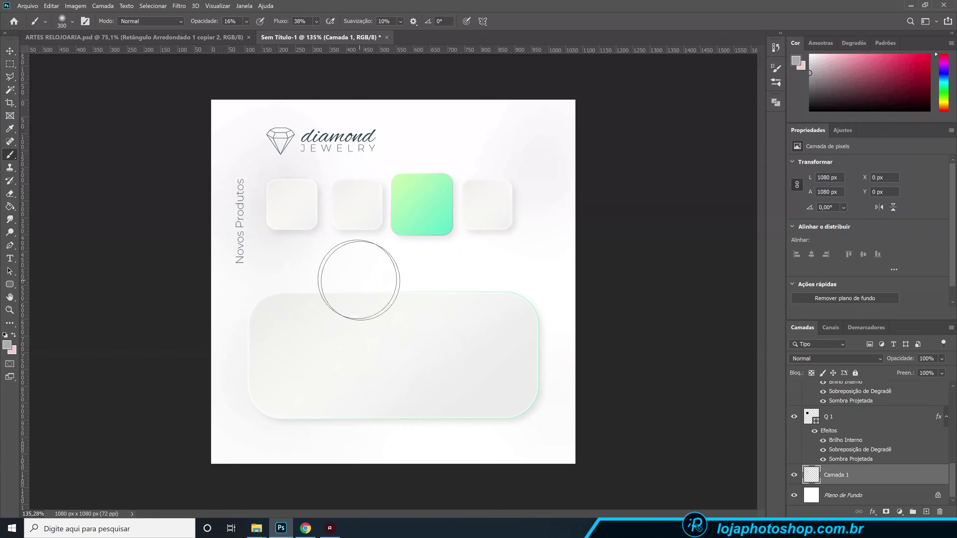
key(bracketright)
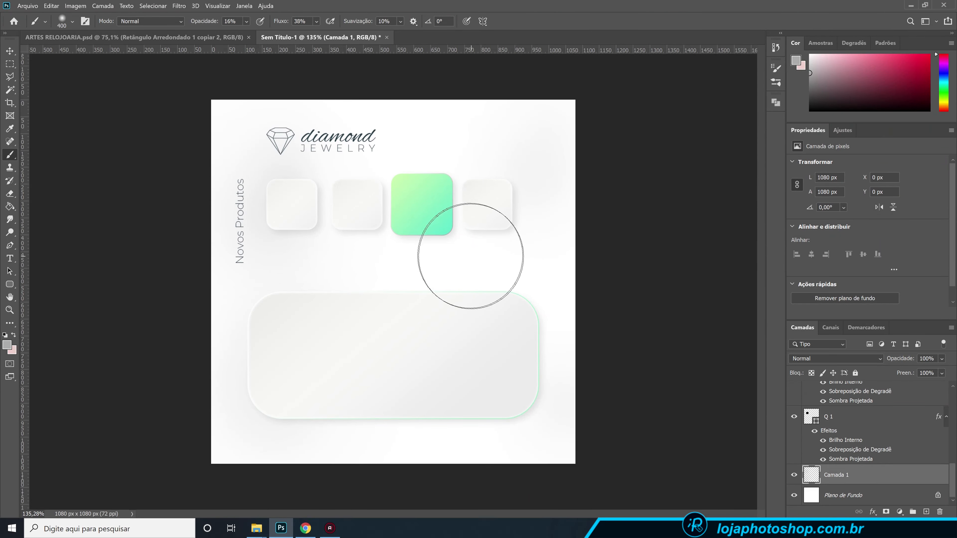
Sample the green of the enlarged square and paint a soft glow around it and the large panel with 300–400 px brushes
alt+click(431, 216)
mouse_move(430, 215)
mouse_down()
mouse_move(439, 238)
mouse_move(434, 259)
mouse_up()
click(435, 236)
click(434, 218)
key(bracketleft)
click(442, 204)
click(362, 204)
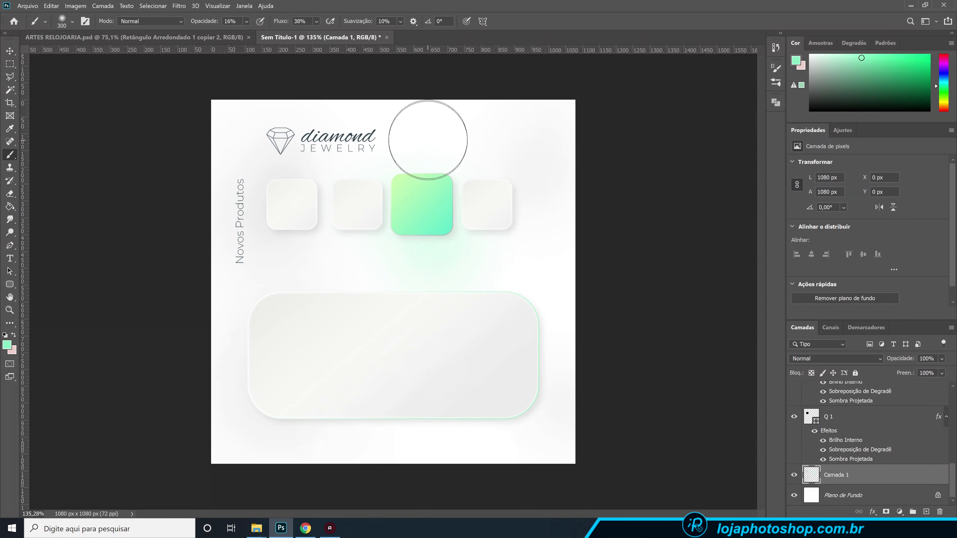
key(bracketright)
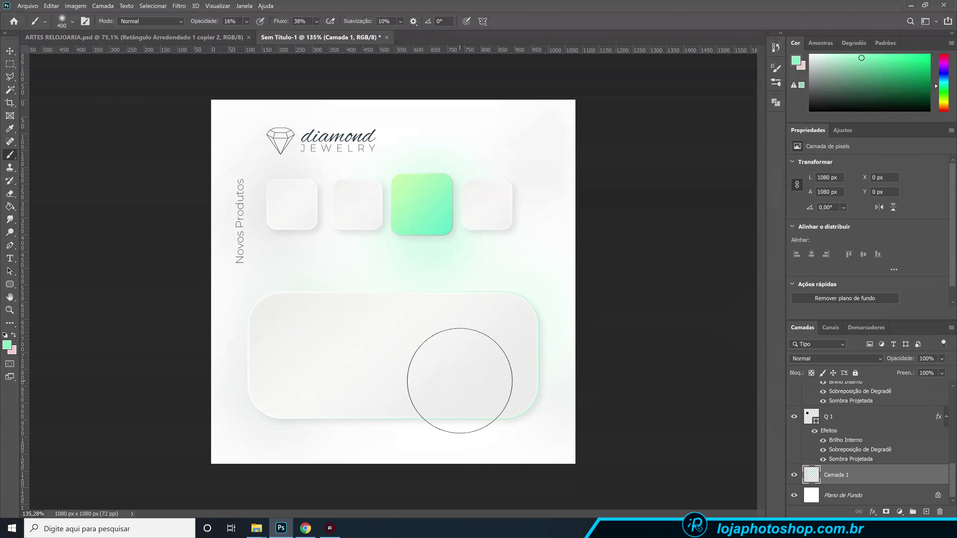
Toggle the visibility of Camada 1 repeatedly to compare the artwork with and without the painted shading
click(793, 474)
click(792, 475)
click(793, 475)
click(792, 475)
click(792, 475)
click(792, 476)
click(793, 475)
click(793, 475)
click(793, 476)
click(793, 476)
scroll(496, 331, up, 2)
scroll(496, 332, down, 1)
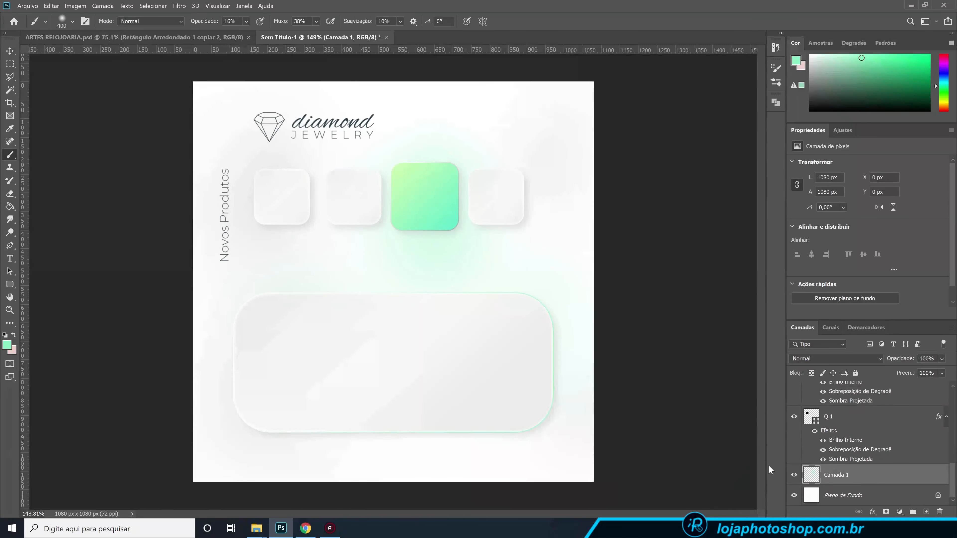
click(794, 475)
click(793, 476)
scroll(904, 433, up, 5)
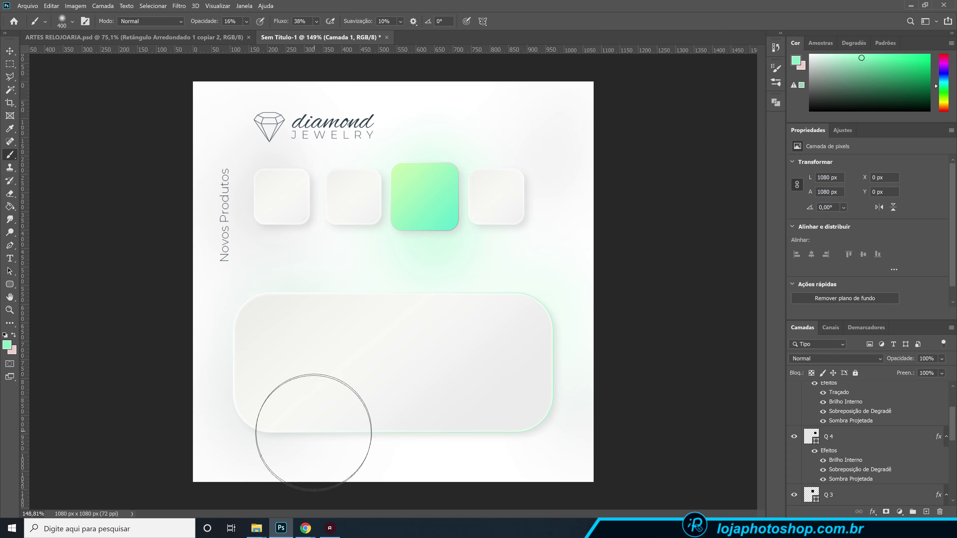
Switch to the Flaticon site in Chrome, browse its home page and search for "game" icons
mouse_move(305, 529)
click(363, 483)
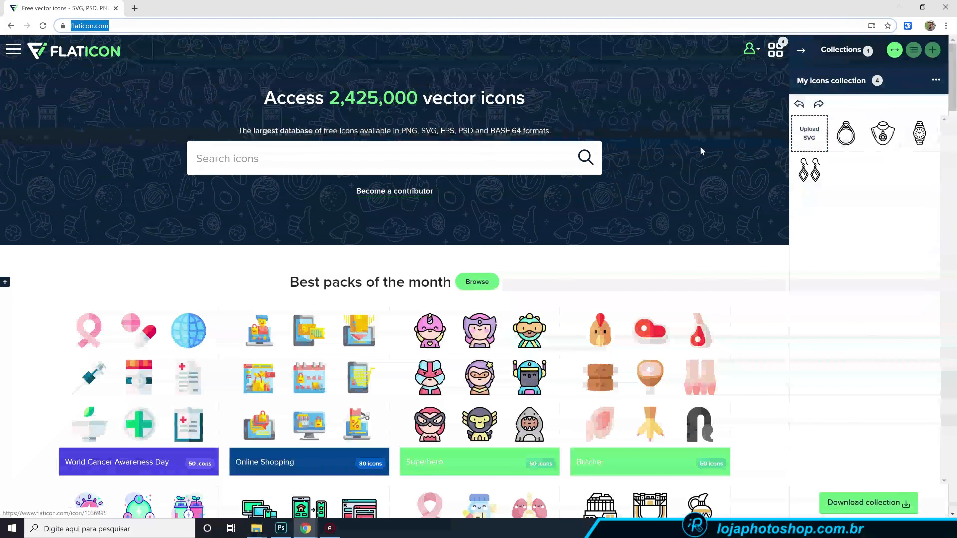
click(365, 151)
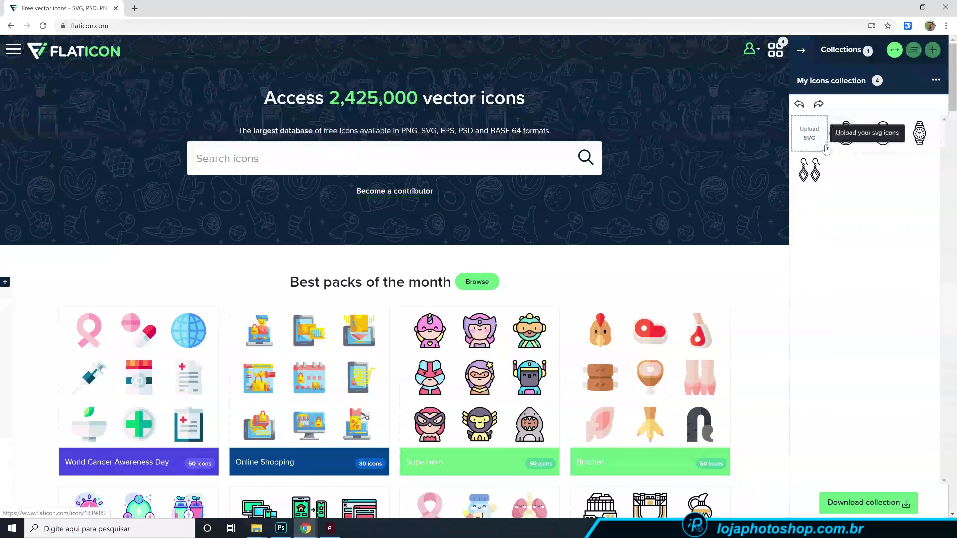
scroll(471, 210, down, 6)
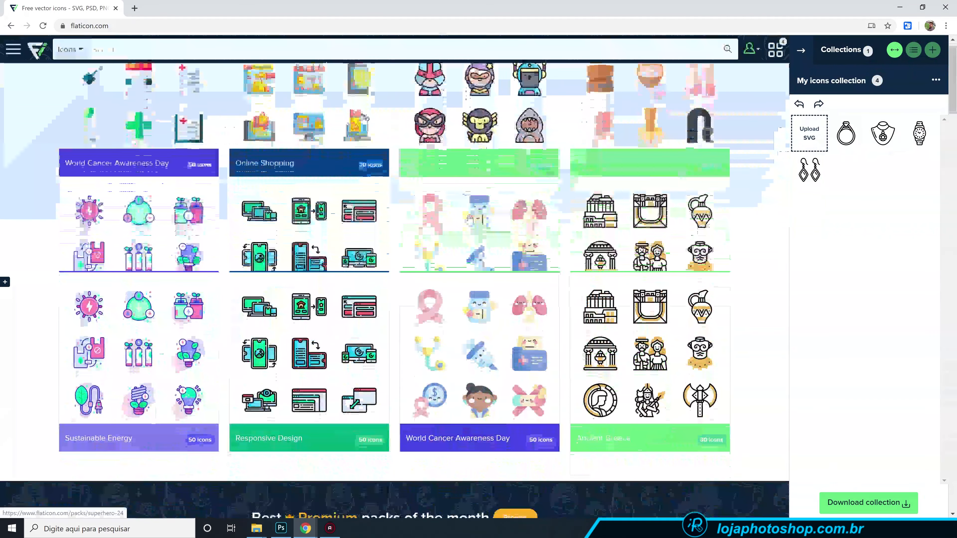
scroll(476, 220, down, 6)
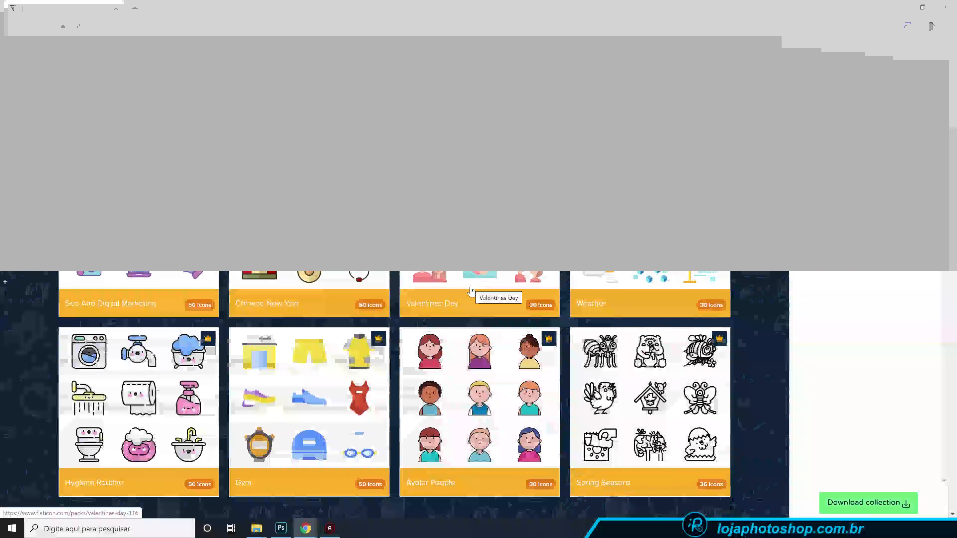
scroll(478, 220, up, 10)
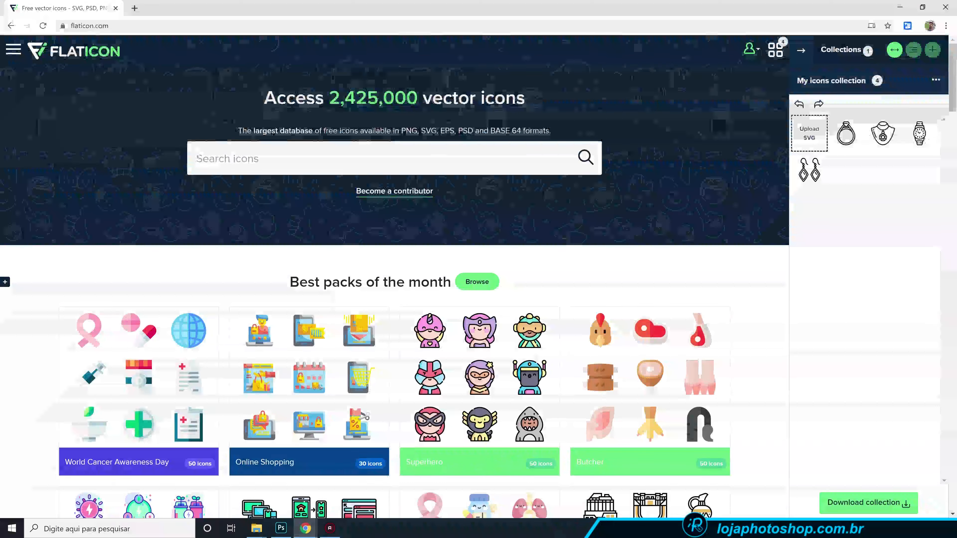
click(391, 158)
text(game)
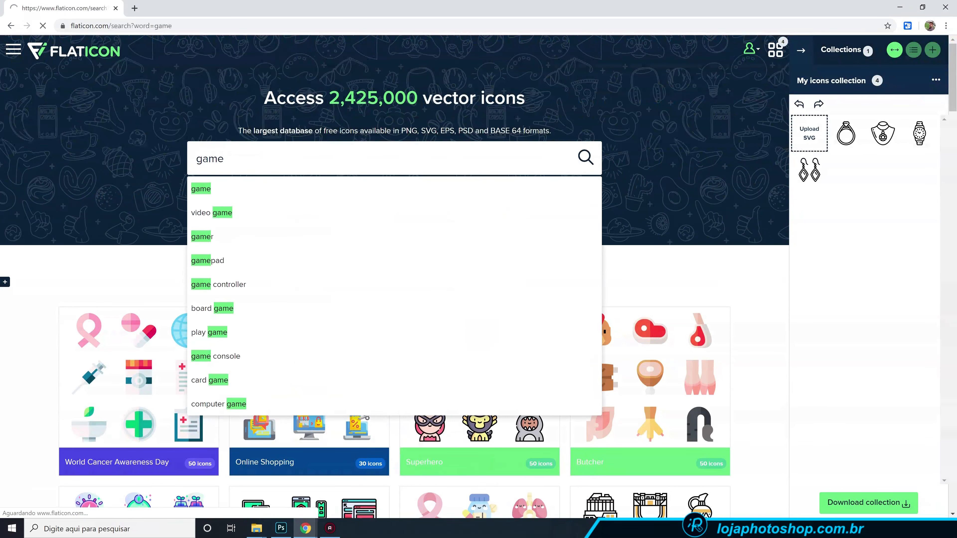
key(Return)
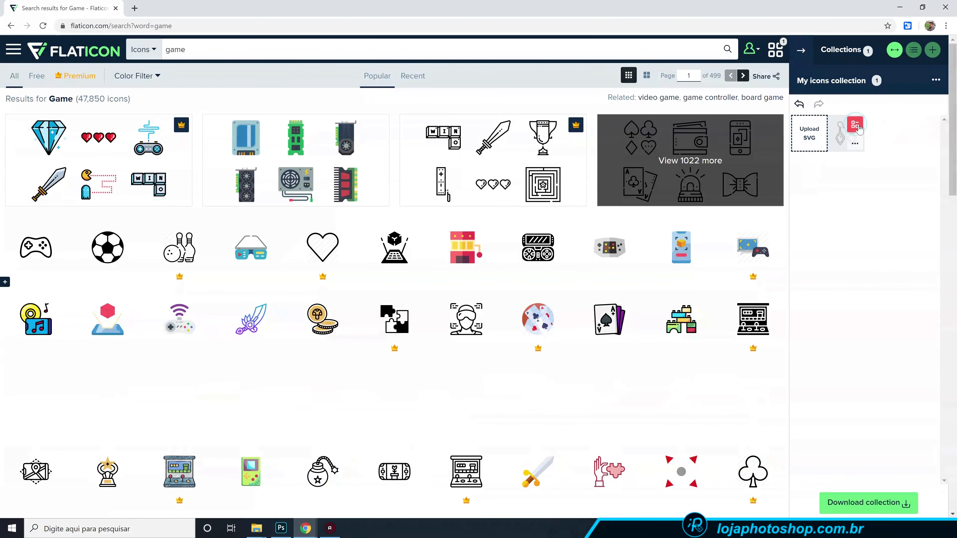
Empty the icon collection and add the wired gamepad icon from the "game" results filtered to Monocolor
click(855, 126)
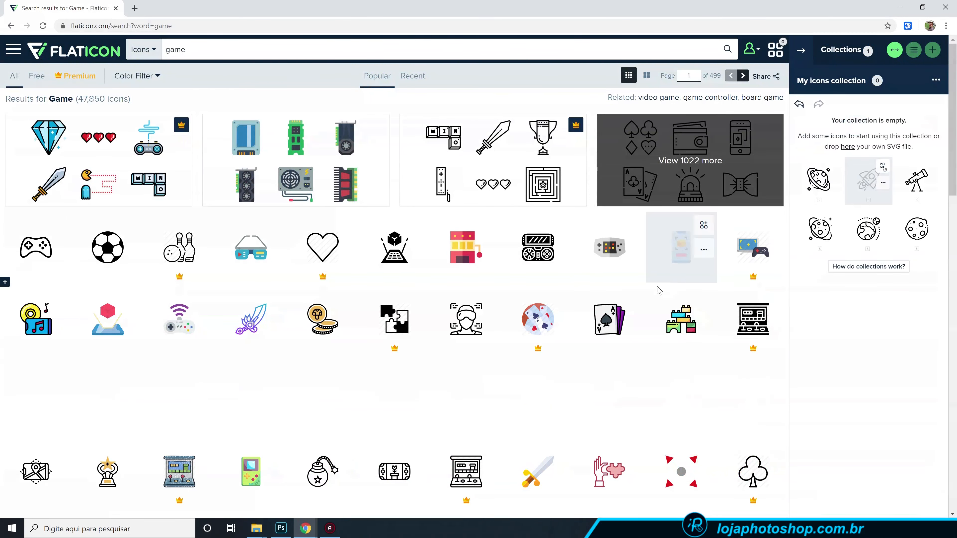
click(126, 84)
click(128, 111)
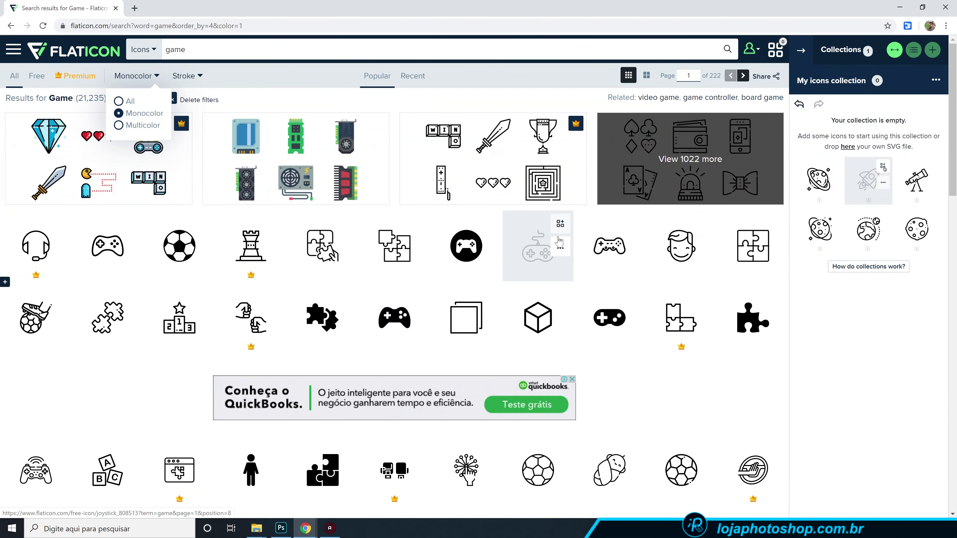
click(560, 224)
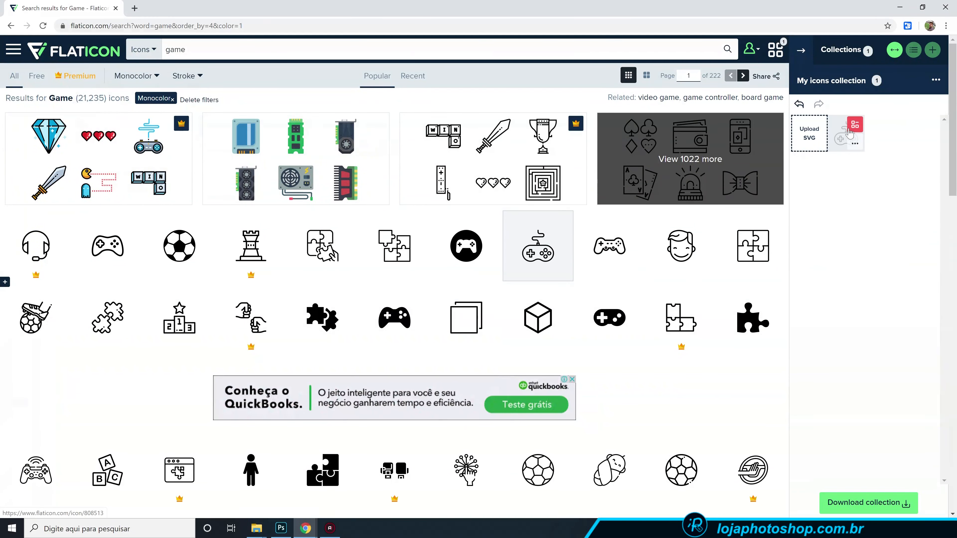
Search for "pc" icons, add the monitor and the desktop computer with tower to the collection, and remove the monitor again
click(258, 36)
text(pc)
key(Return)
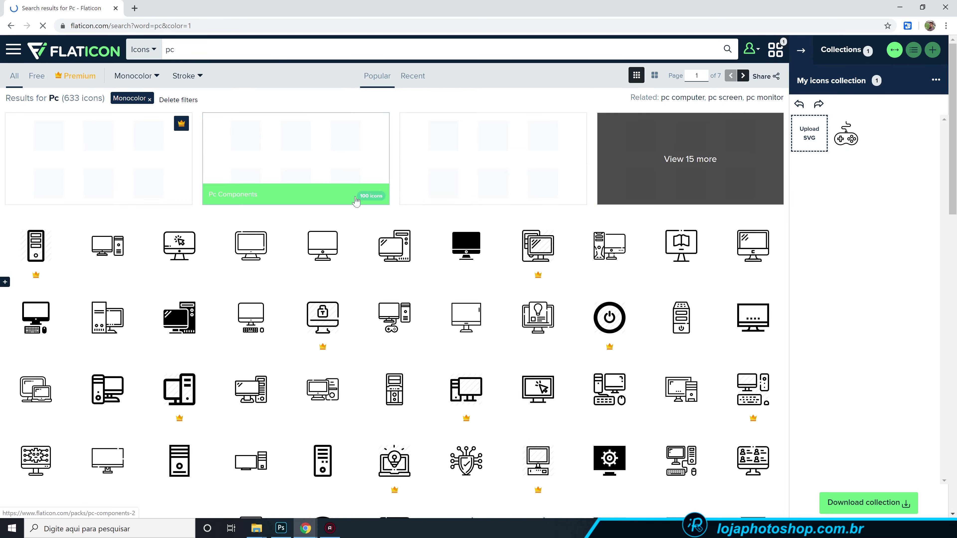
click(322, 245)
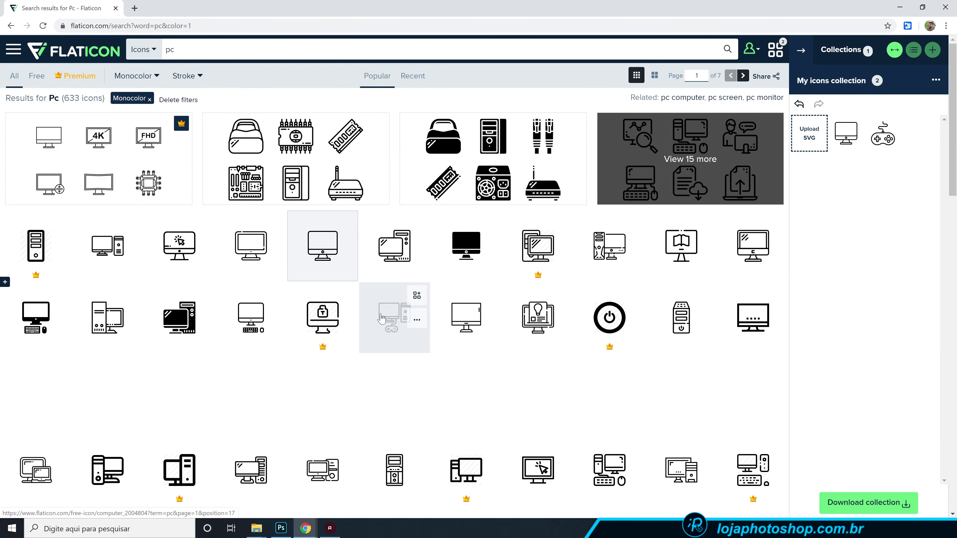
click(128, 224)
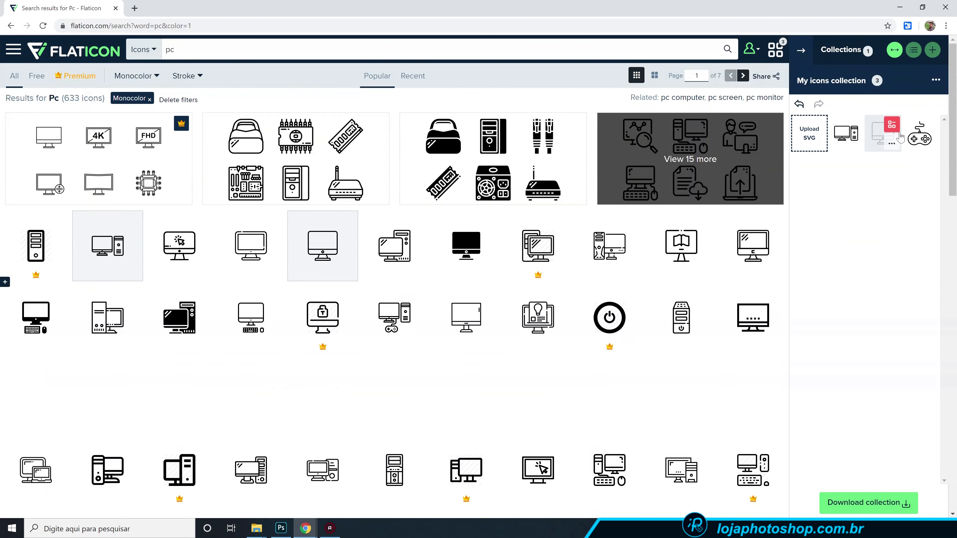
click(895, 127)
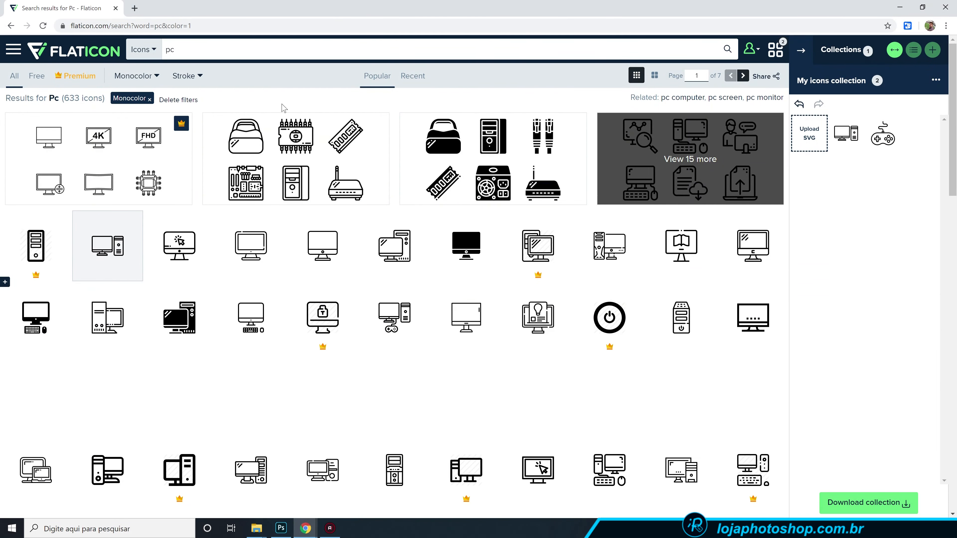
Search for "celulares", "celular" and "smartphone" icons and add the plain outlined smartphone to the collection
text(celulares)
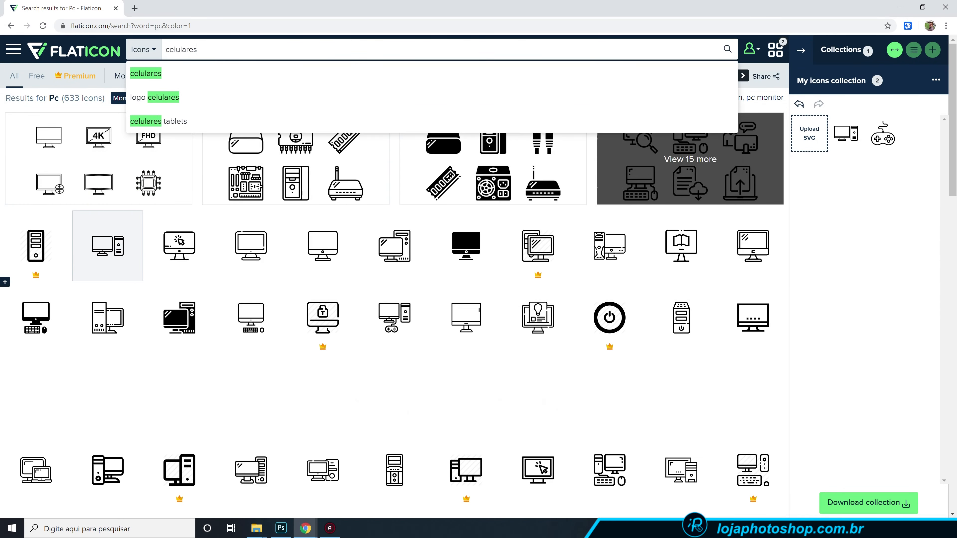
key(Return)
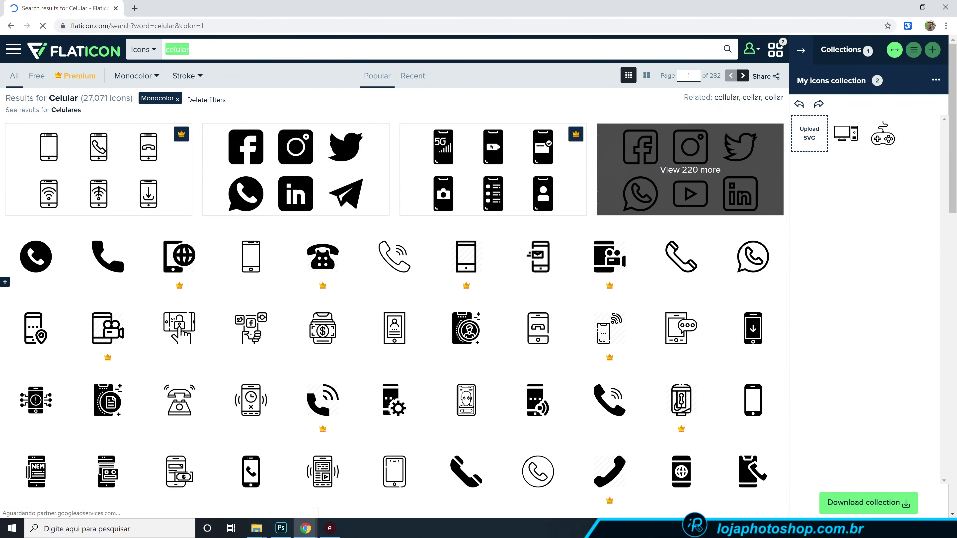
text(smartphone)
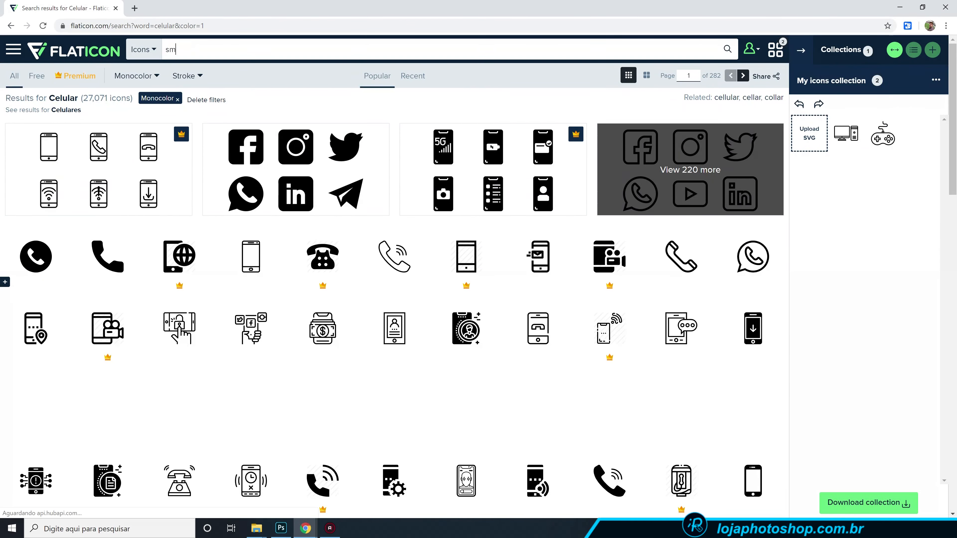
key(Return)
click(58, 223)
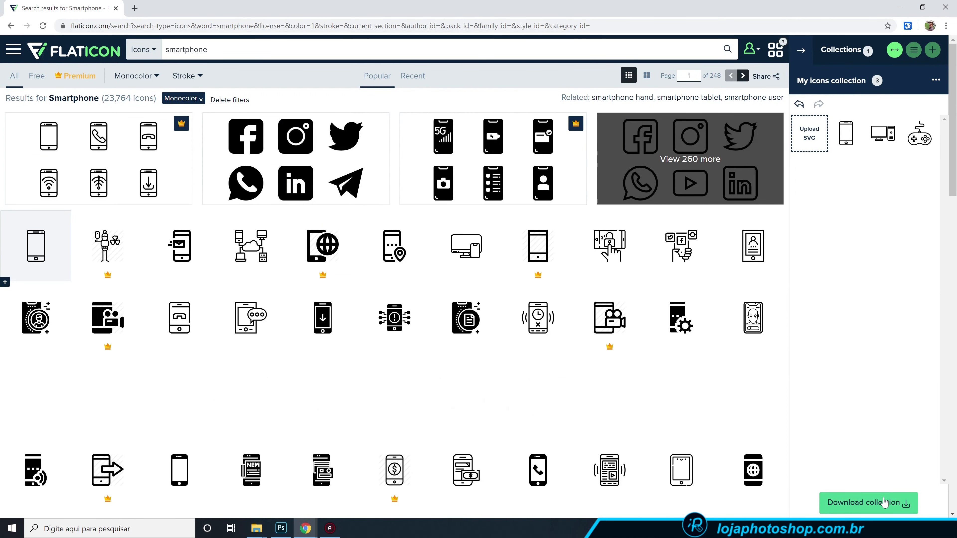
Request the icon collection download as PNG at 512 pixels
click(865, 497)
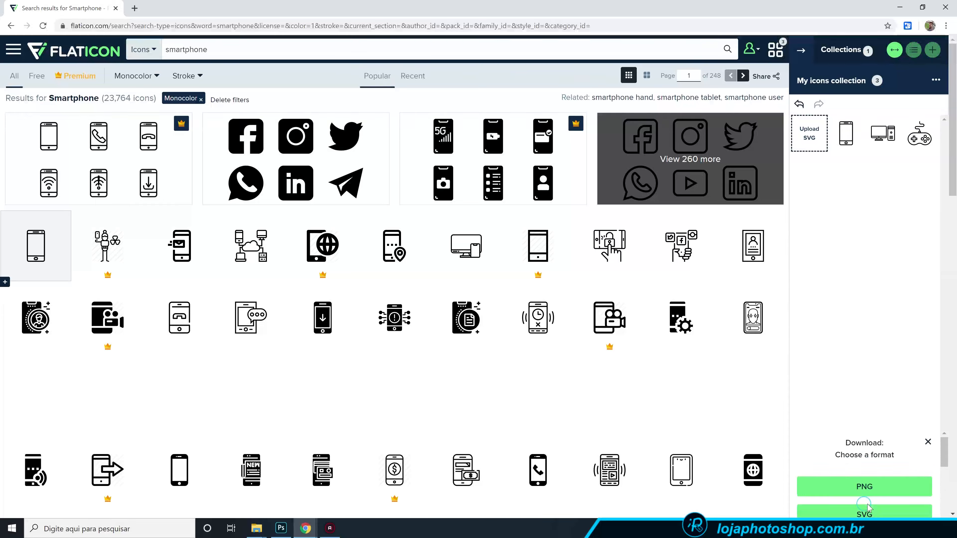
click(870, 154)
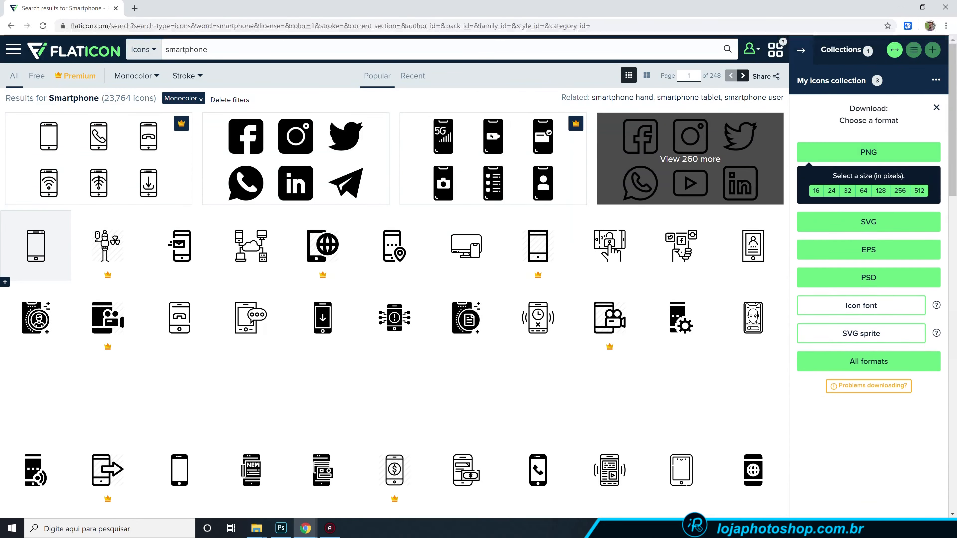
click(924, 193)
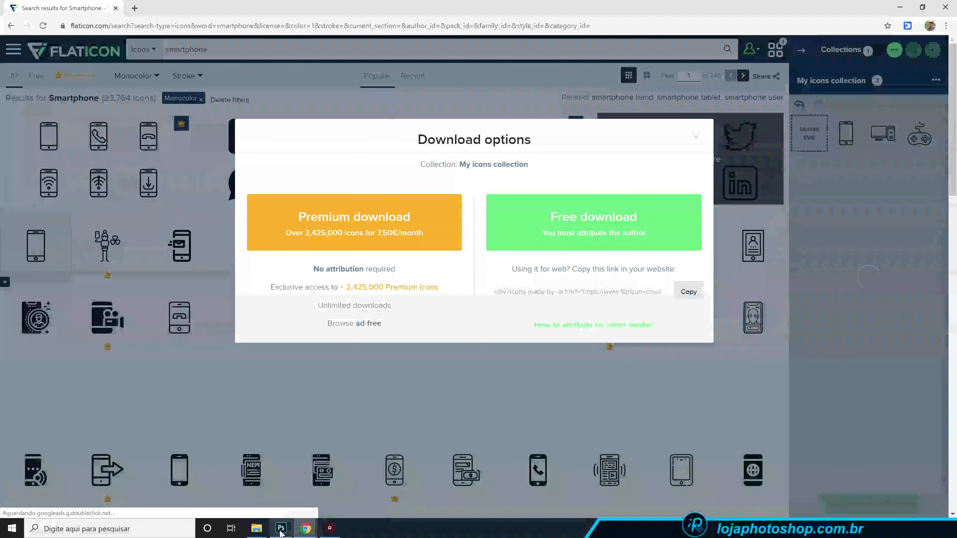
Return to Photoshop, switch to File Explorer and open the png folder inside my-icons-collection (3)
click(280, 528)
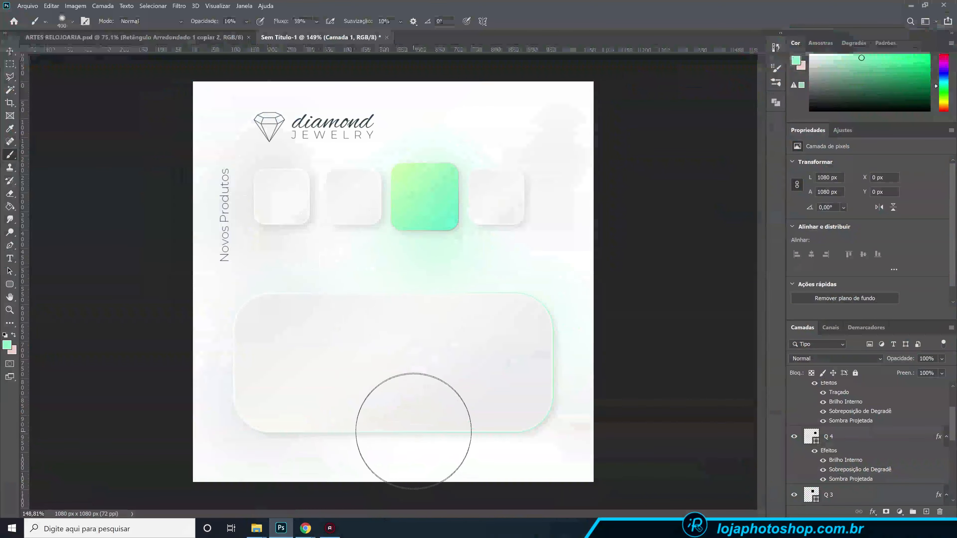
mouse_move(256, 528)
click(283, 510)
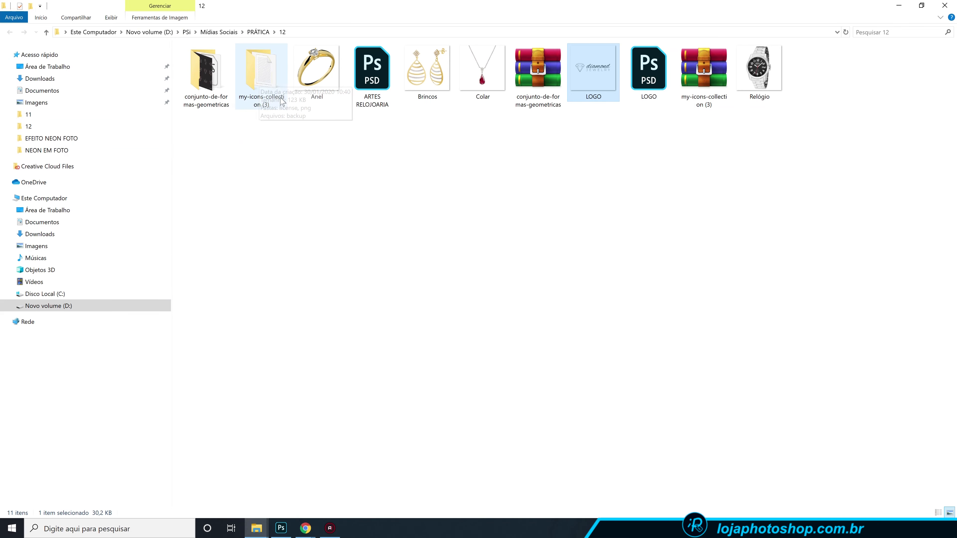
click(263, 83)
double_click(263, 82)
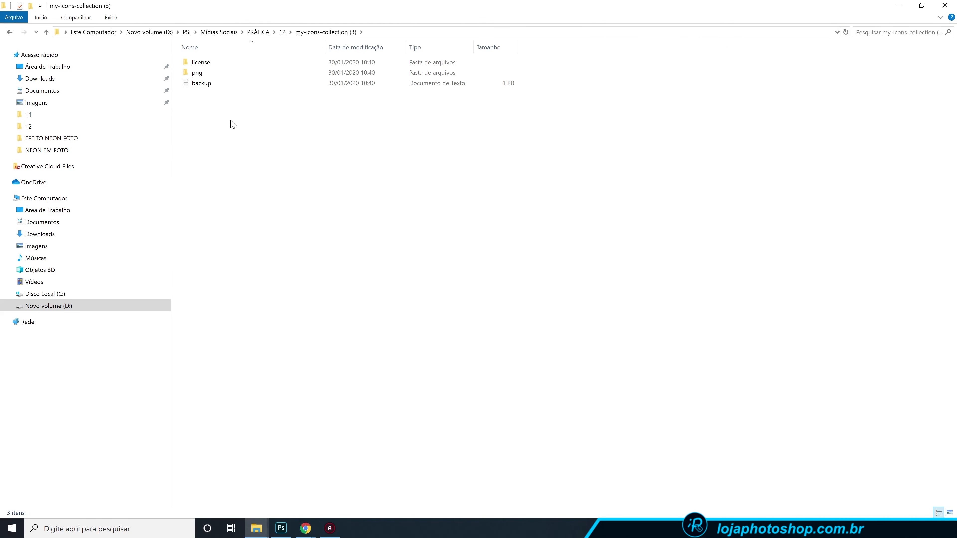
double_click(216, 75)
Place the ring, earrings, watch and necklace PNG icons into the post document as smart objects
drag(217, 128, 349, 317)
click(549, 23)
click(549, 23)
click(549, 22)
click(549, 22)
Move the four icon layers, 003-necklace through 004-ring, above the Q 4 layer in the stack
scroll(842, 431, up, 2)
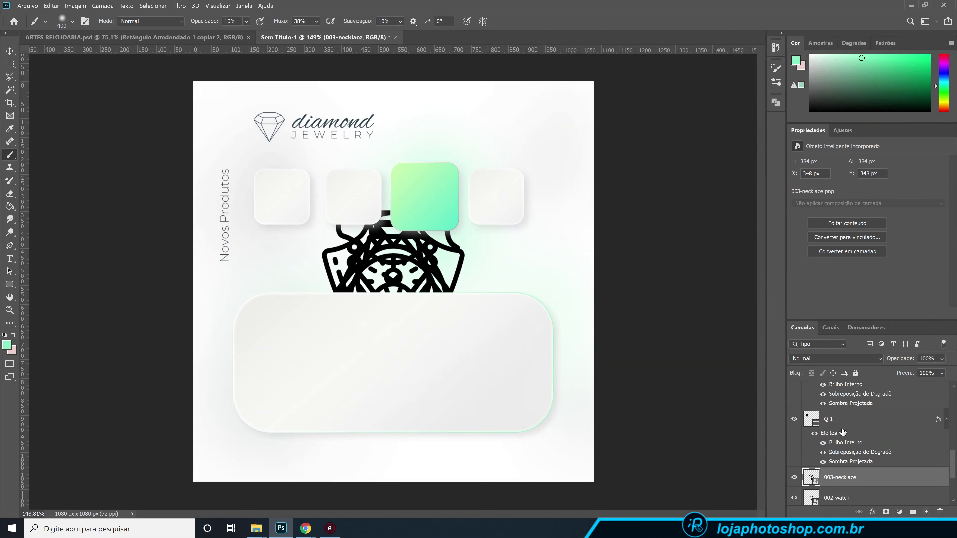
scroll(842, 431, down, 2)
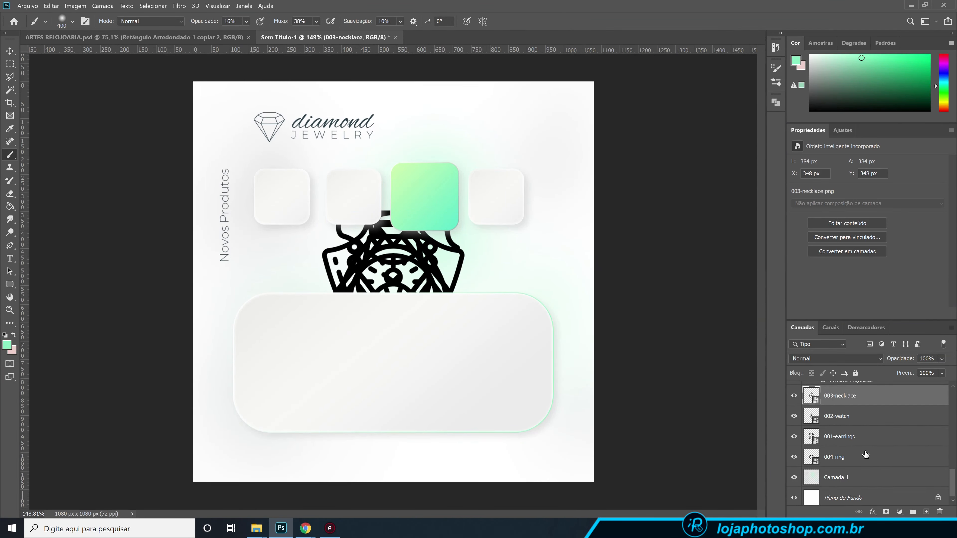
shift+click(868, 461)
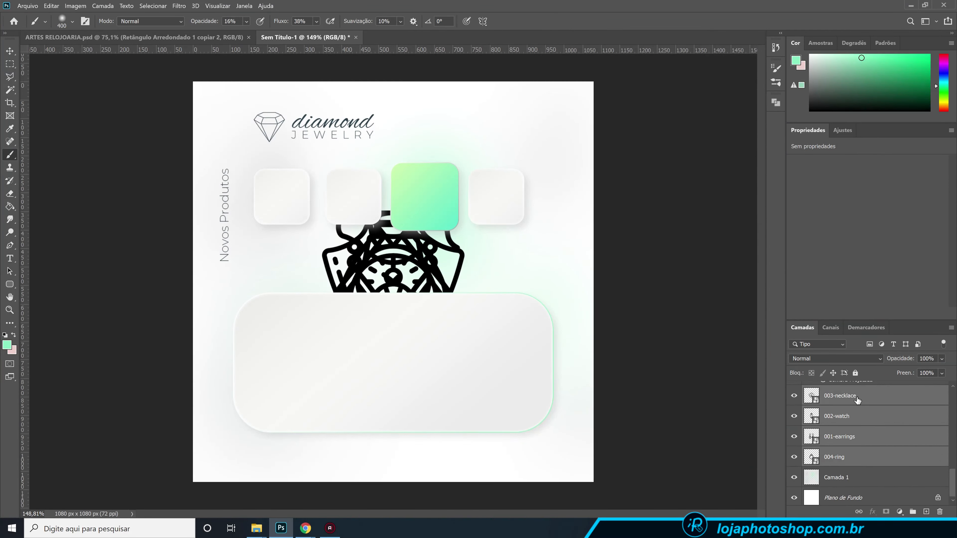
scroll(850, 422, up, 5)
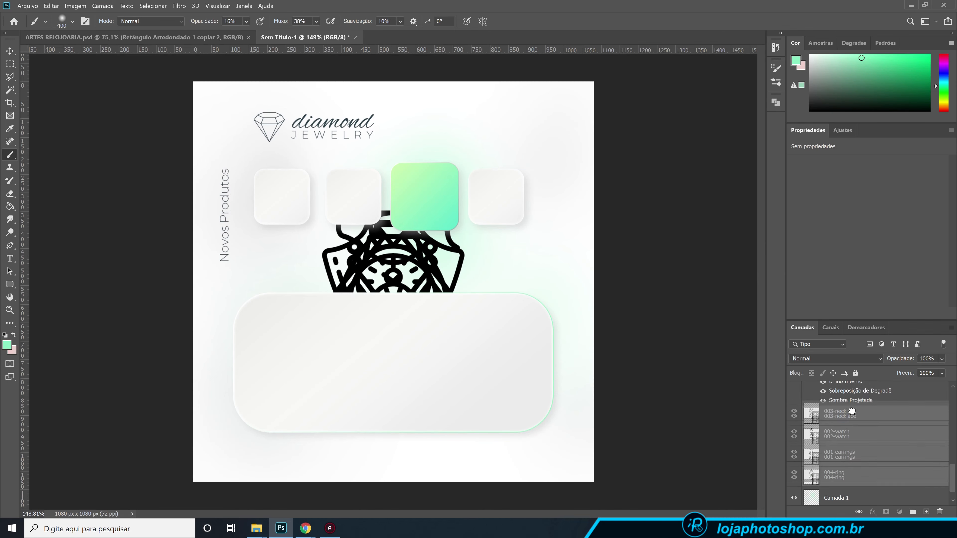
scroll(849, 458, down, 4)
drag(850, 496, 846, 402)
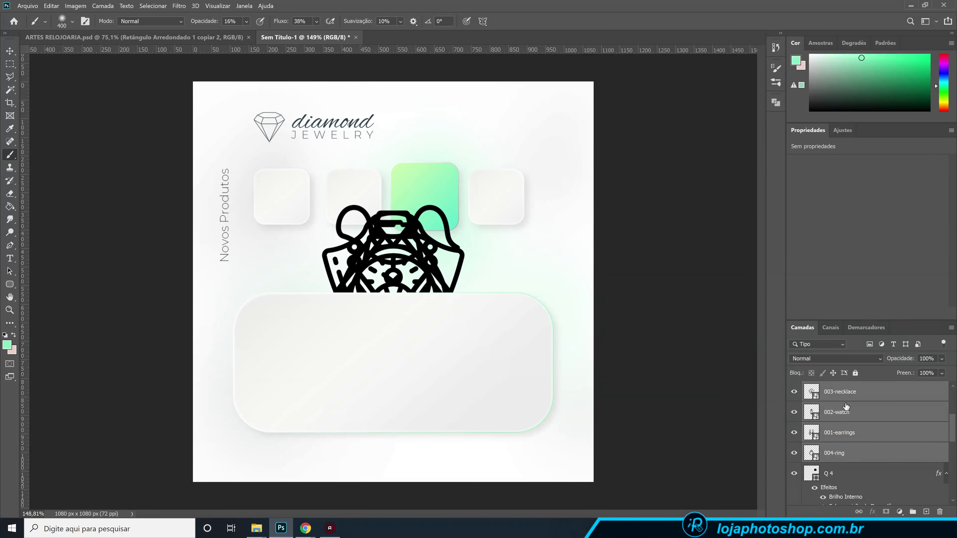
Rename the 002-watch layer to "01 RELOGIO" and move it below the other icon layers, directly above Q 4
click(852, 438)
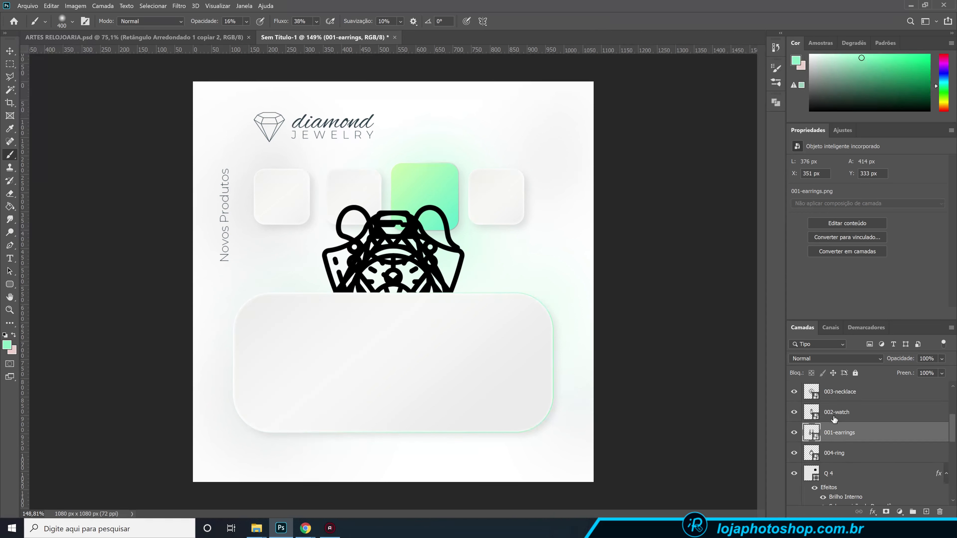
click(847, 413)
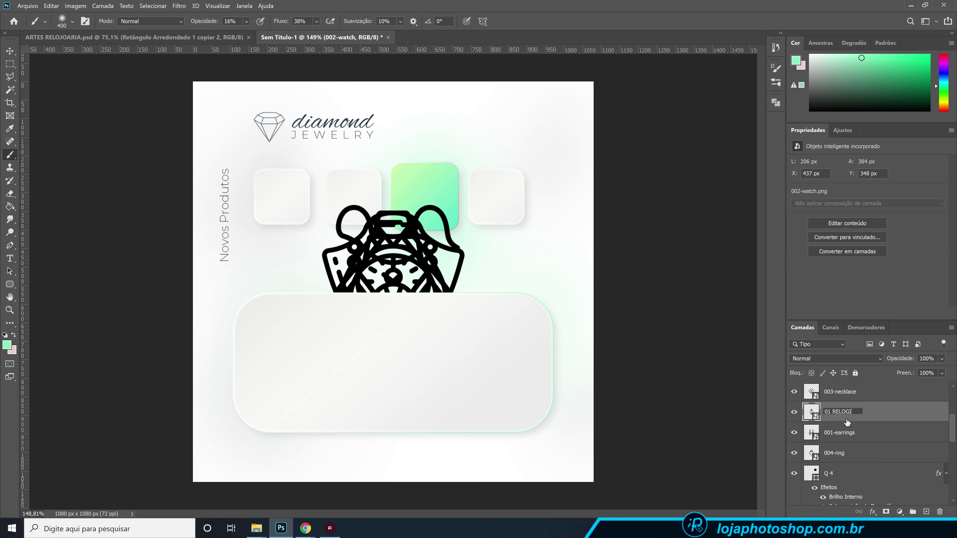
key(BackSpace)
key(Return)
drag(834, 411, 850, 440)
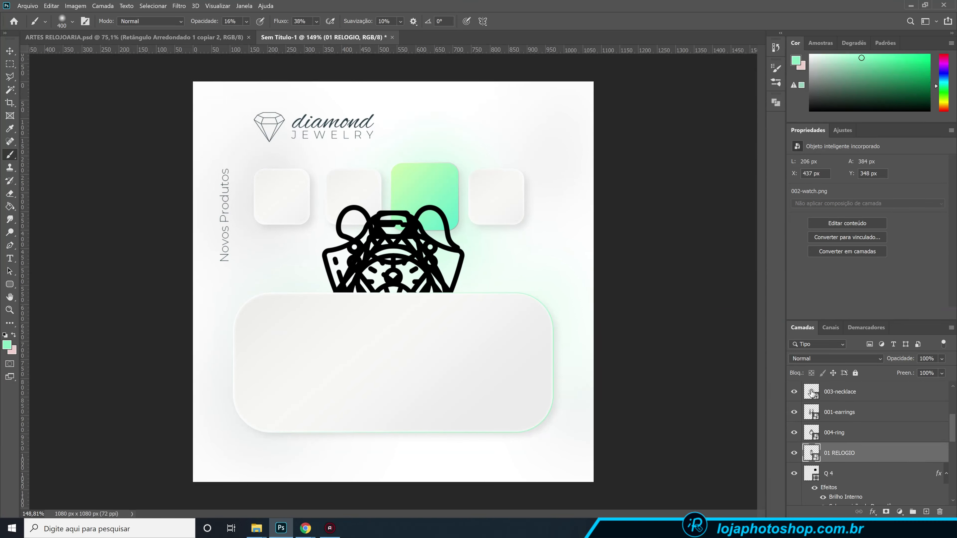
Rename the 003-necklace layer to "02 COLAR" and place it directly above 01 RELOGIO
click(793, 392)
double_click(841, 393)
text(02 COLAR)
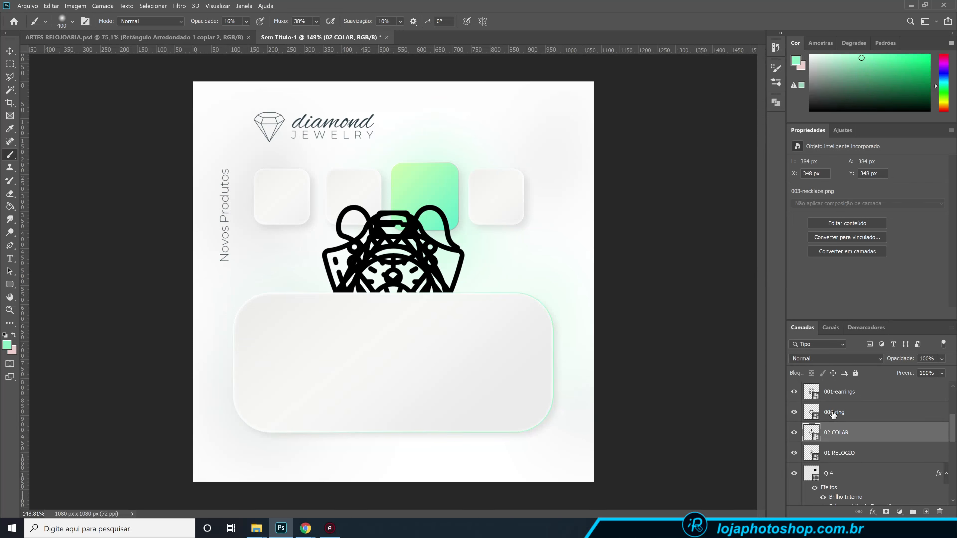
Rename the 004-ring layer to "03 ANEL" and the 001-earrings layer to "04 BRINCOS"
double_click(833, 413)
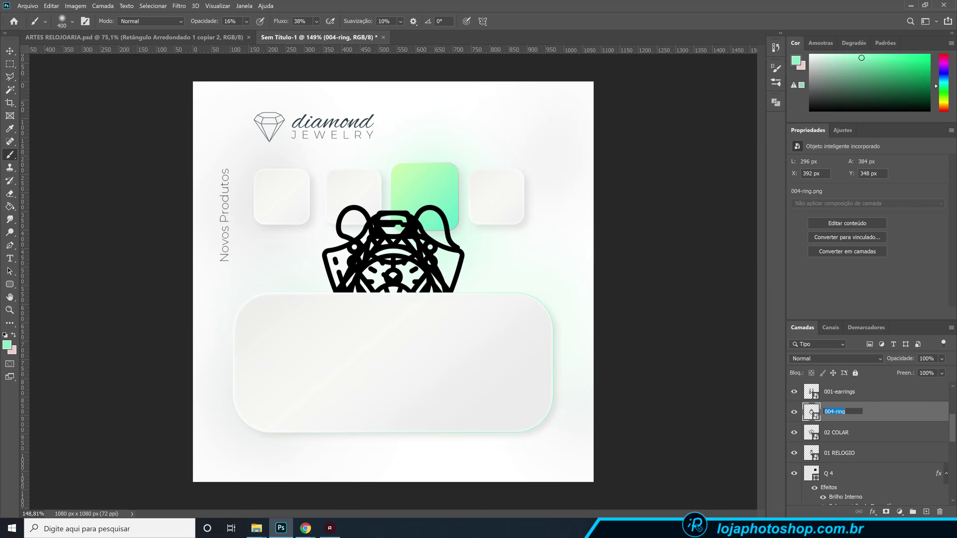
text(03 ANEL)
key(Return)
double_click(830, 392)
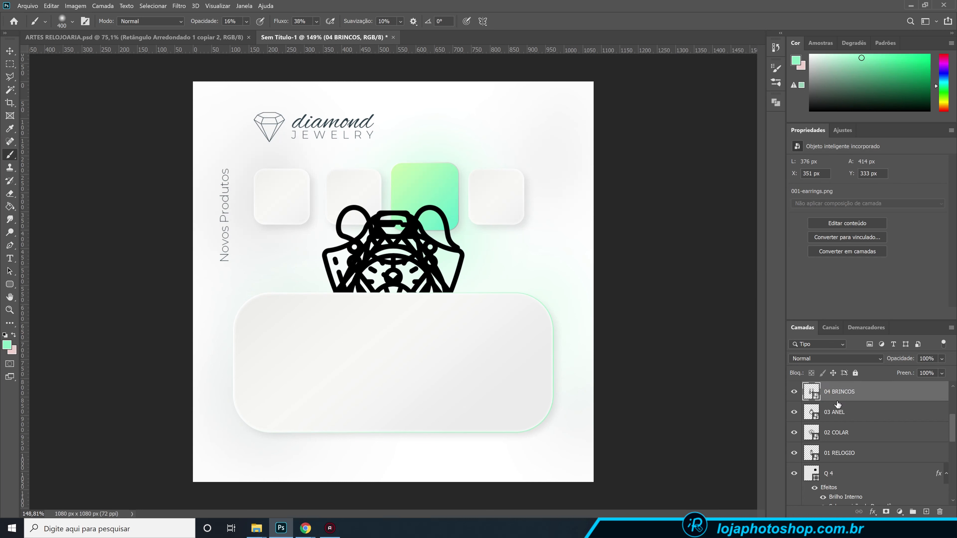
Scale all four icon layers together to about 21% and center them on the first rounded square
shift+click(852, 453)
key(ctrl+t)
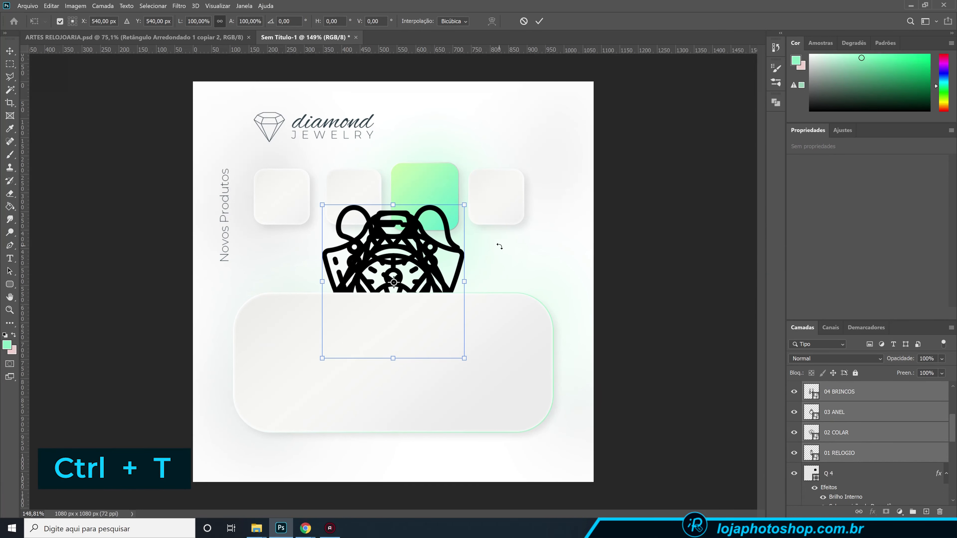
drag(463, 206, 293, 189)
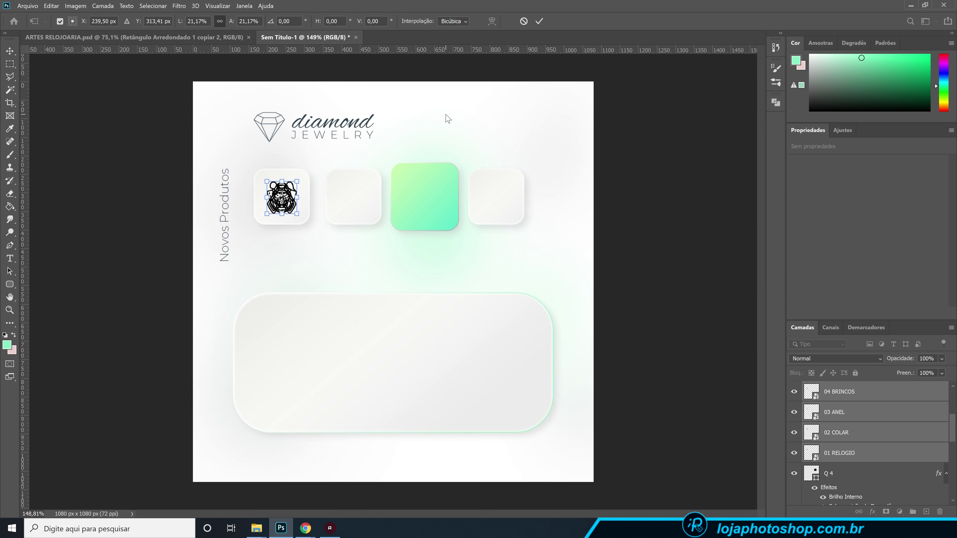
key(ctrl+h)
key(ctrl+h)
click(538, 21)
key(b)
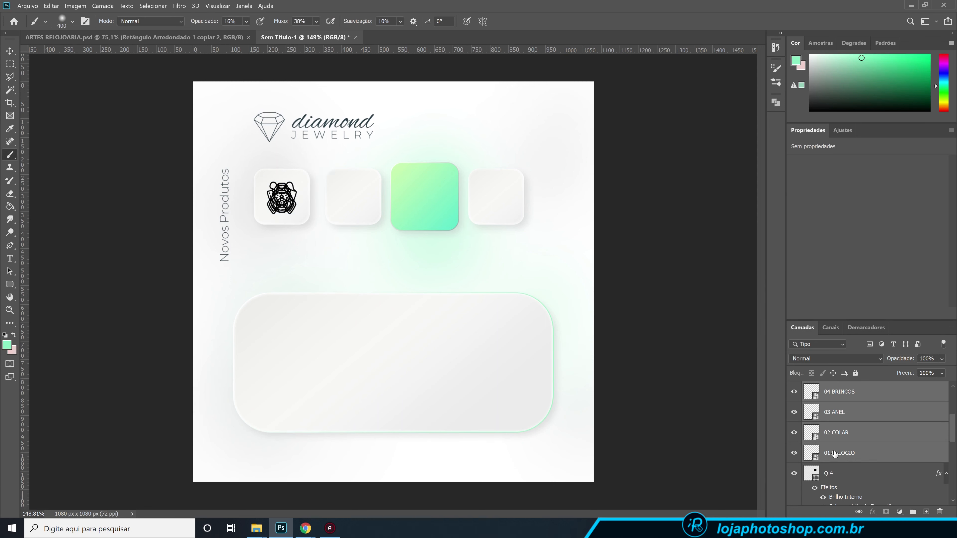
Move the necklace icon onto the second square and the ring icon onto the green third square
click(851, 433)
key(v)
drag(264, 209, 362, 209)
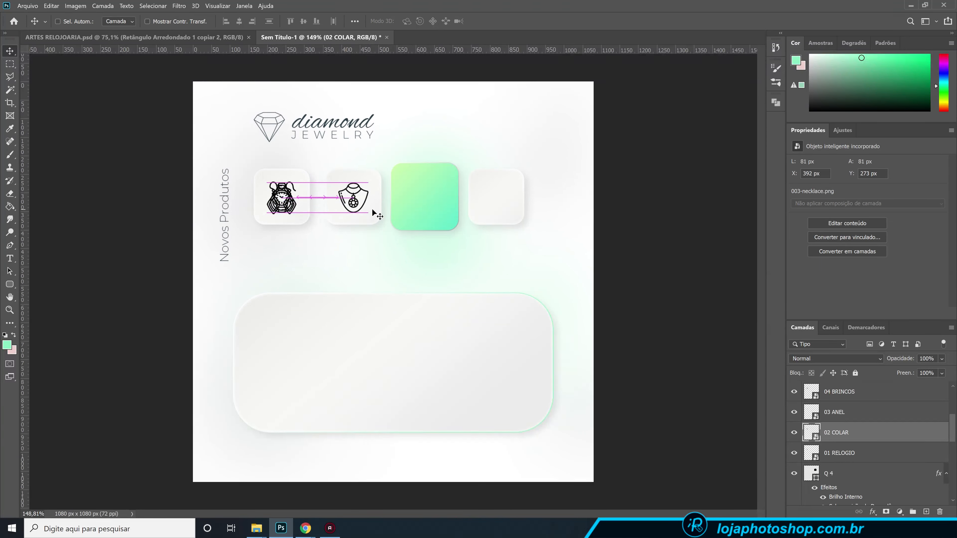
click(840, 418)
drag(284, 208, 425, 207)
Move the earrings icon onto the fourth square and fine-tune its horizontal position to X 776 px
click(840, 392)
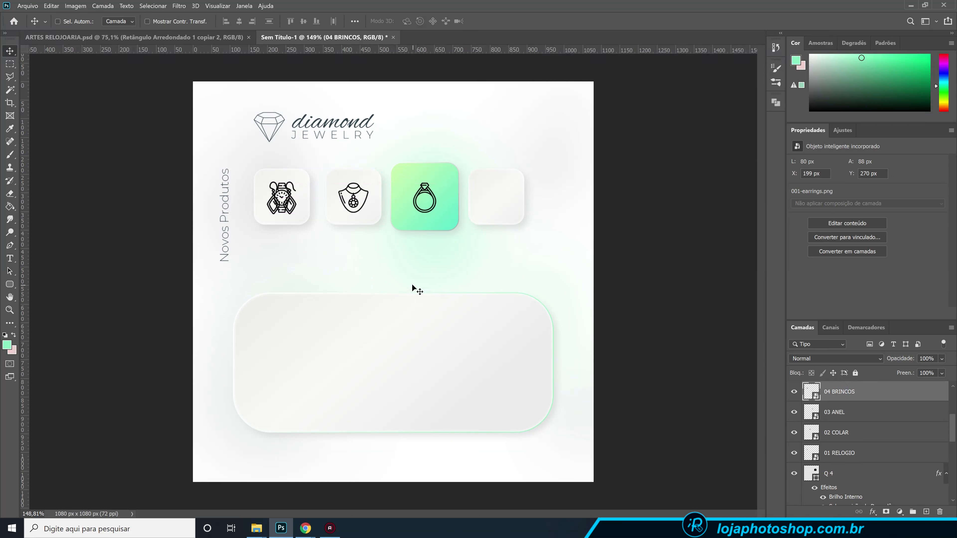
drag(308, 207, 522, 207)
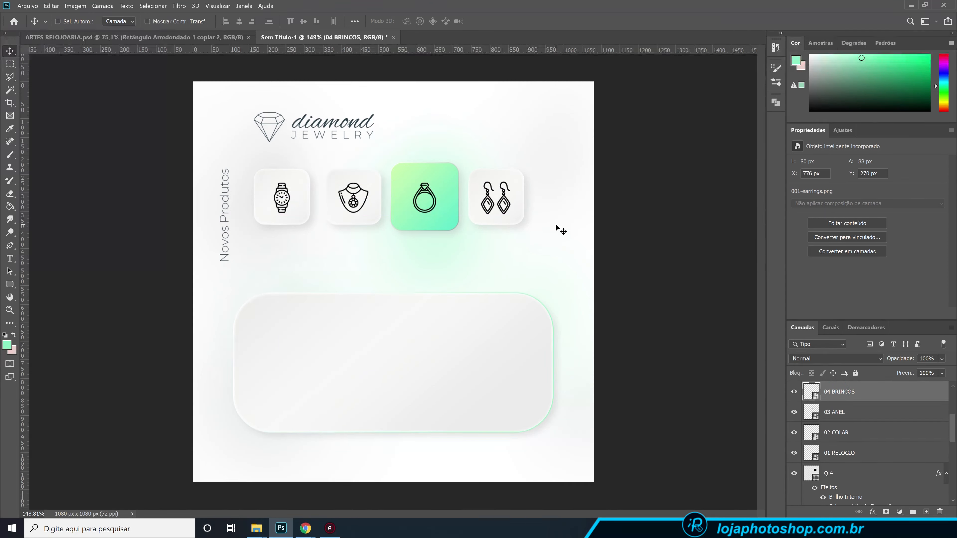
key(Right)
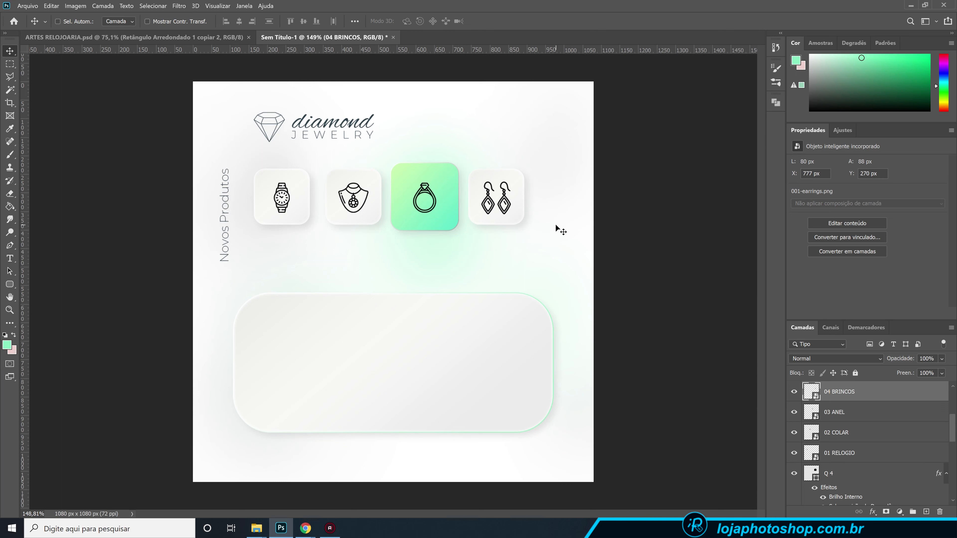
key(Left)
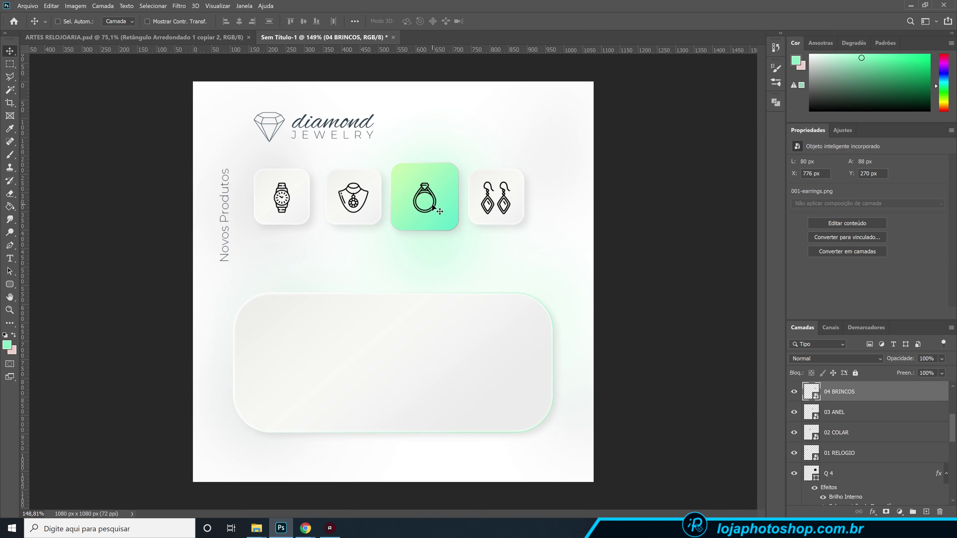
Enlarge the ring icon on the green square to about 26.34% scale
click(427, 188)
key(ctrl+t)
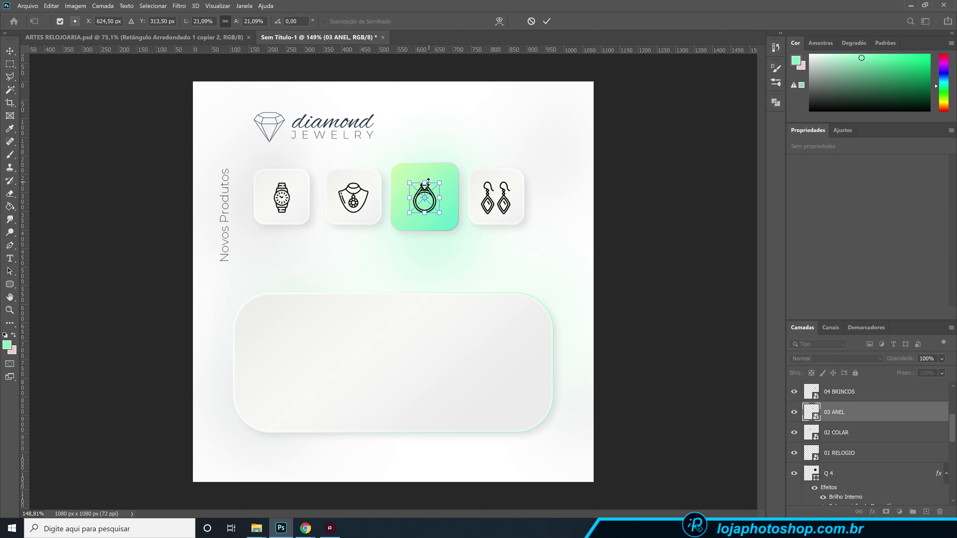
drag(443, 180, 446, 180)
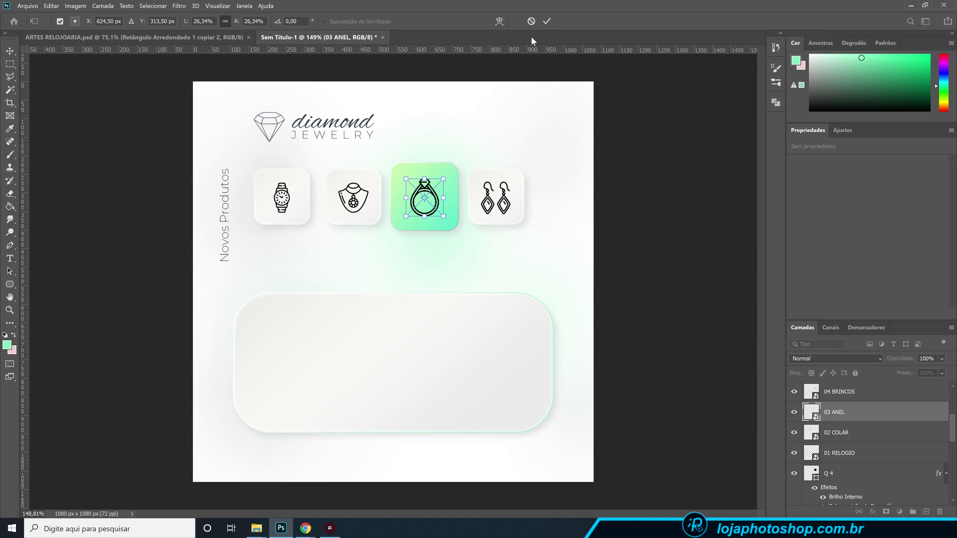
click(546, 22)
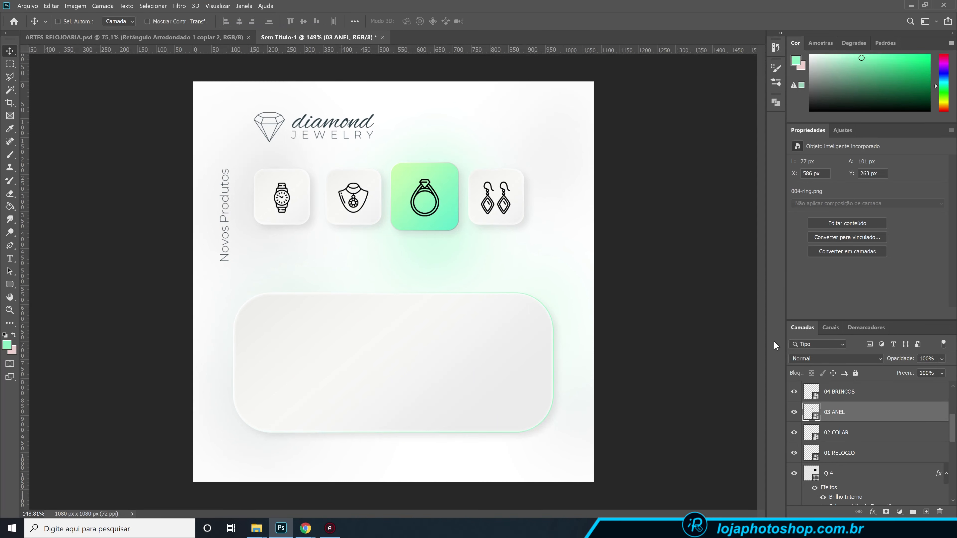
Add a white color overlay to the 03 ANEL icon layer
double_click(894, 416)
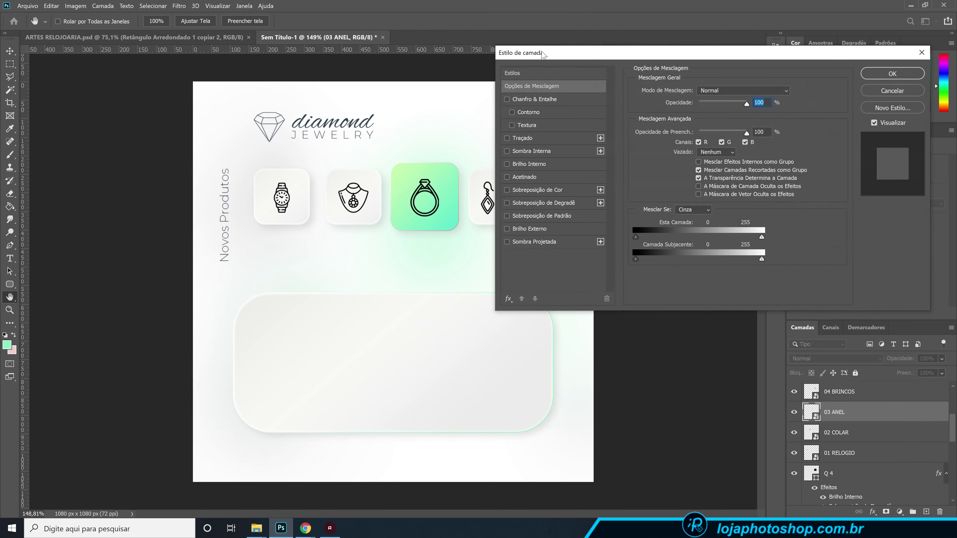
click(572, 190)
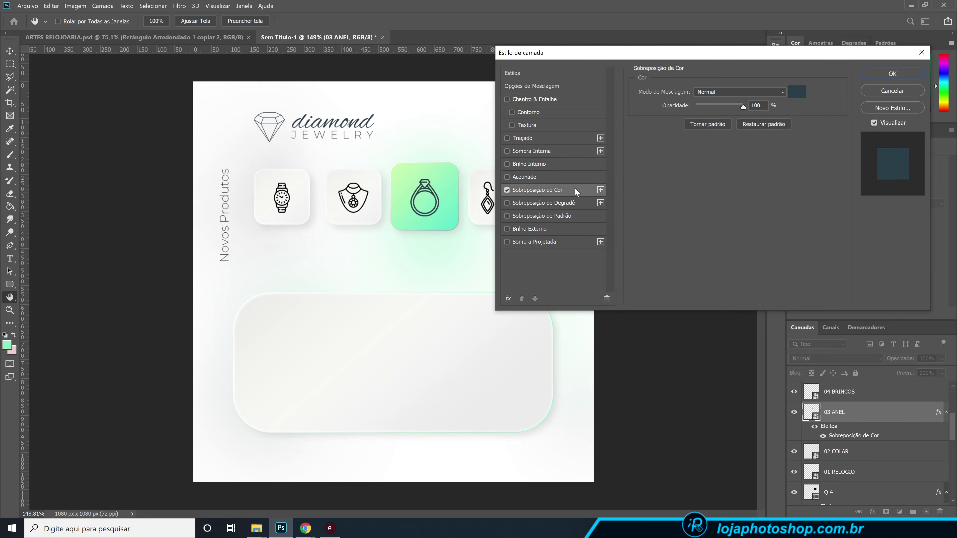
click(796, 92)
click(617, 225)
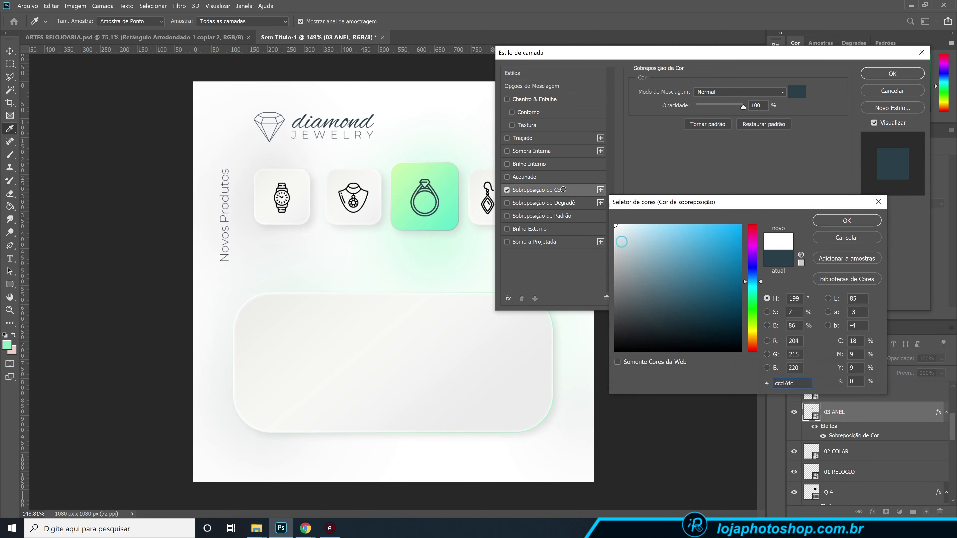
click(846, 221)
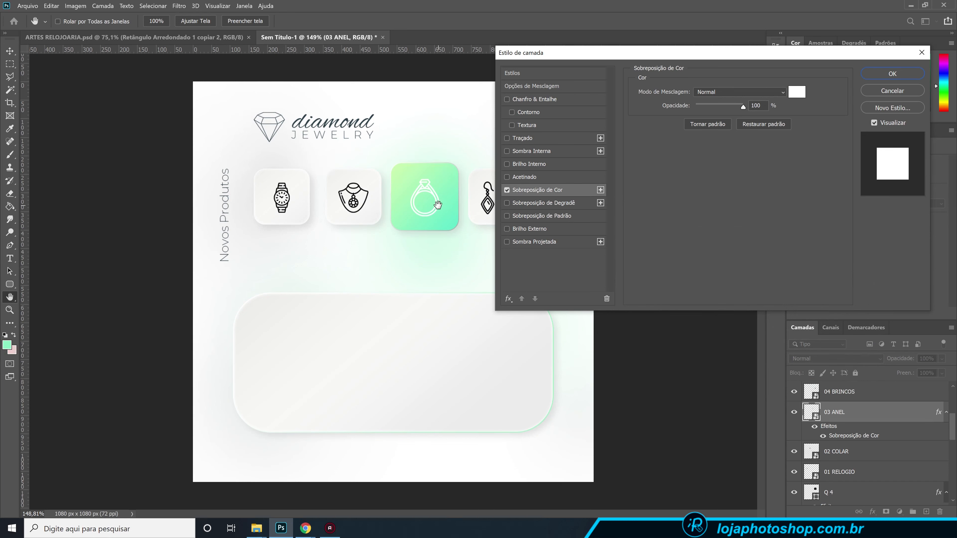
Try a dark green drop shadow on the ring icon with 100% opacity, 0 px distance and 40 px size
click(515, 239)
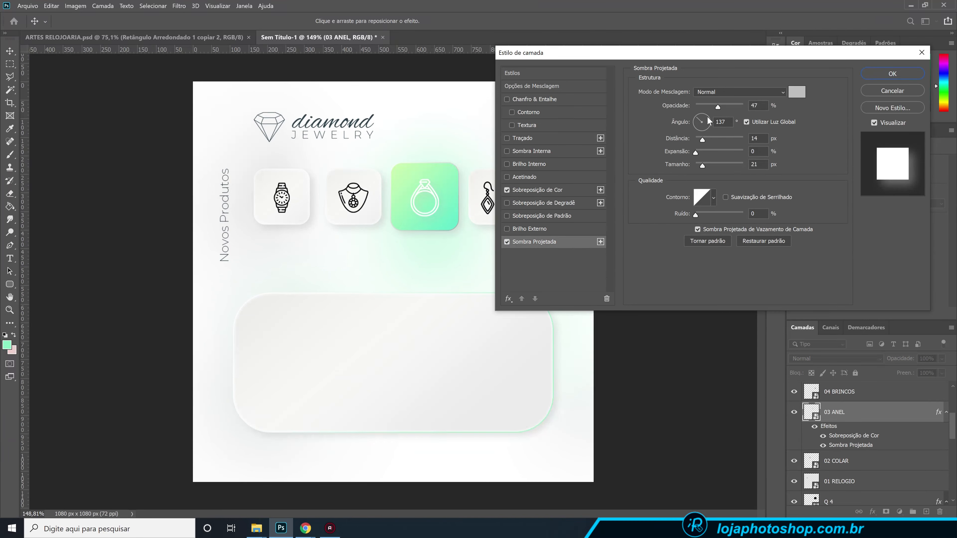
click(796, 93)
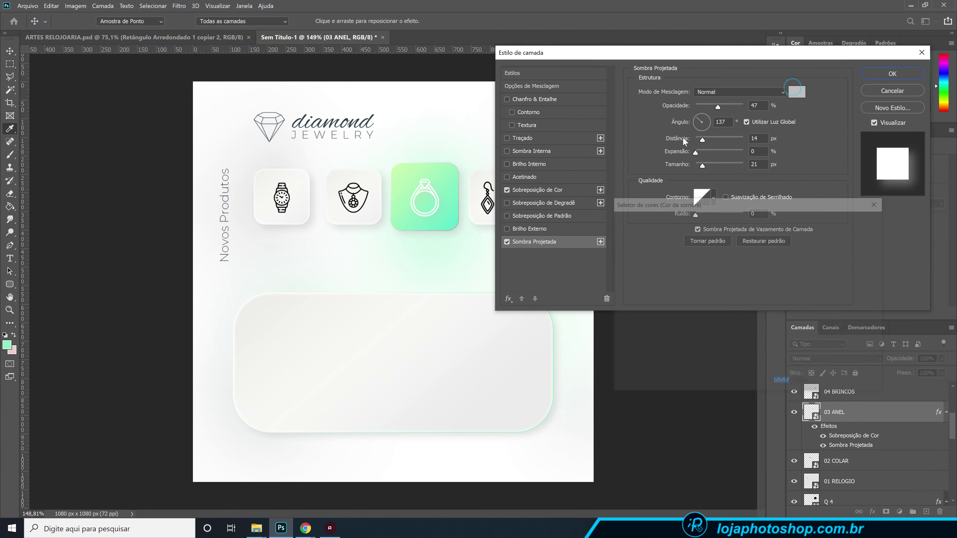
click(446, 206)
drag(676, 235, 674, 281)
click(846, 220)
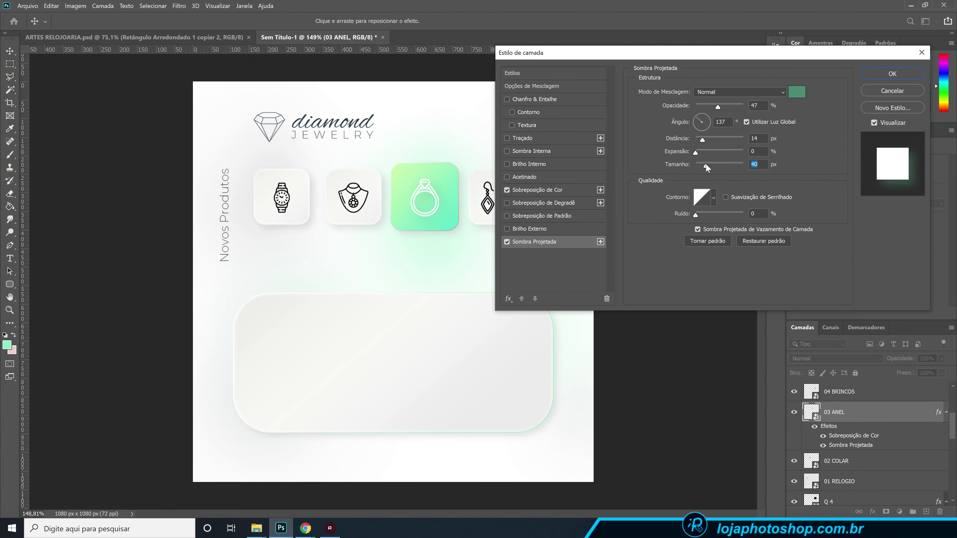
drag(702, 141, 694, 164)
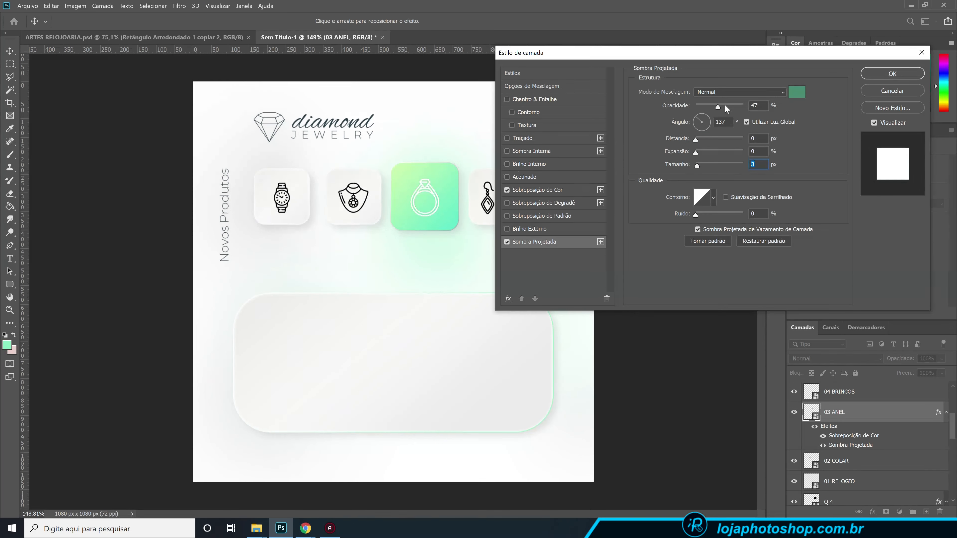
drag(702, 164, 703, 165)
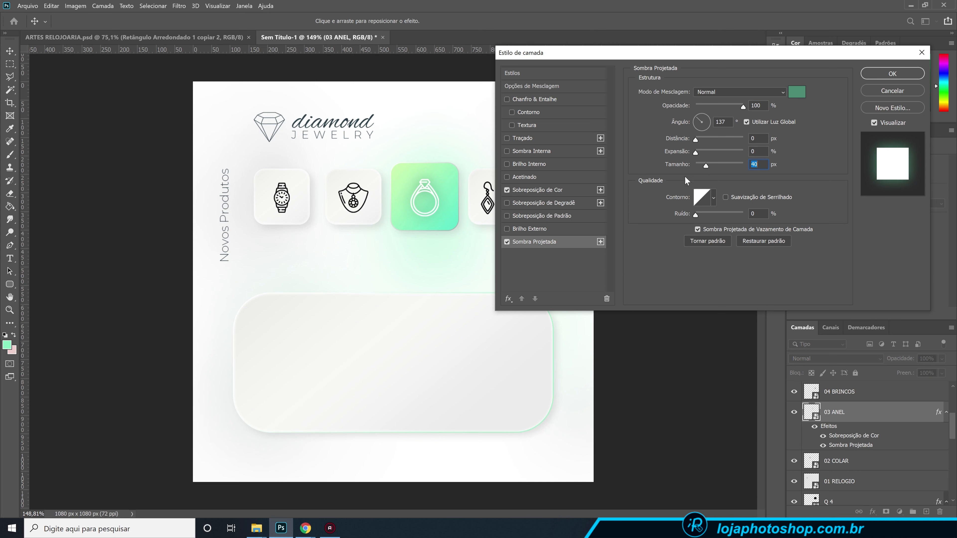
Compare the ring icon with and without its drop shadow, then disable the shadow and apply the layer style
click(507, 242)
click(506, 241)
click(507, 241)
click(507, 242)
drag(587, 57, 591, 101)
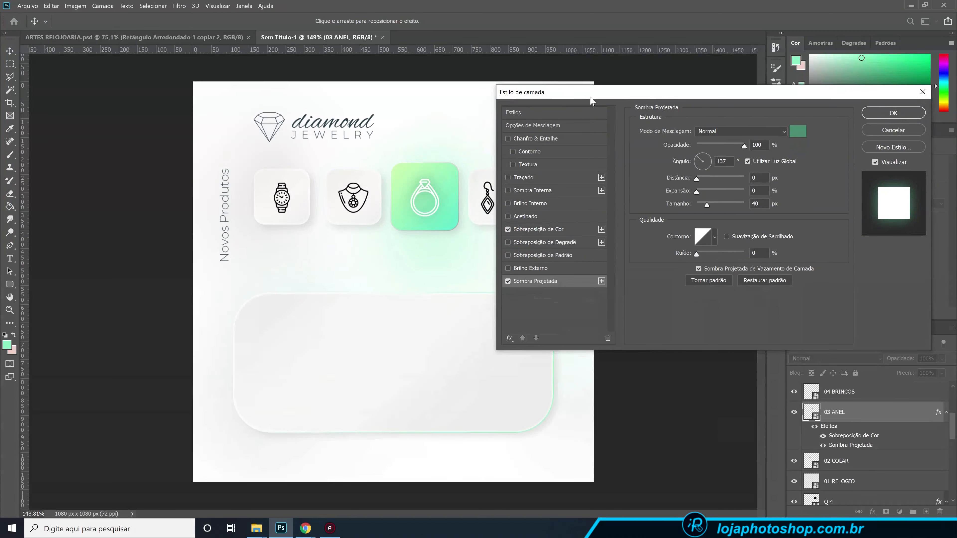
click(507, 281)
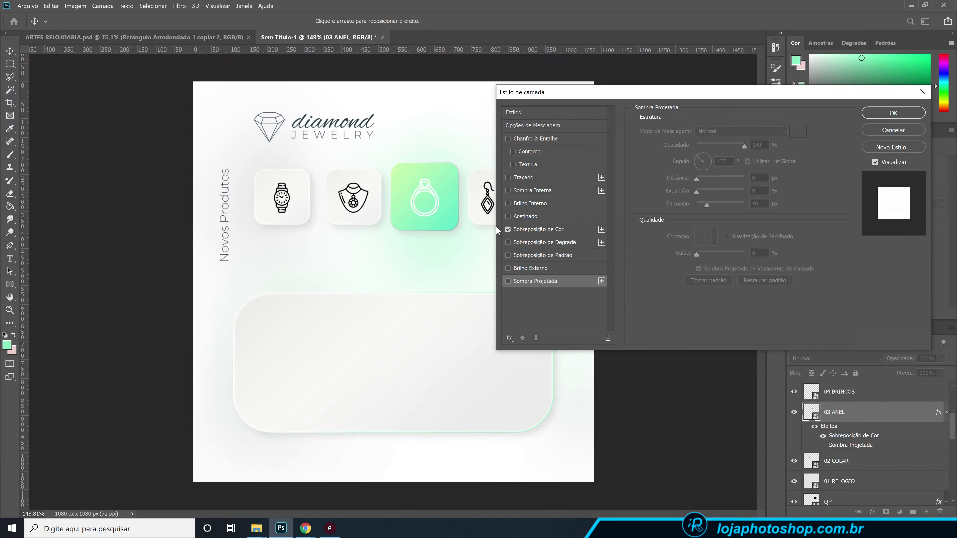
click(889, 113)
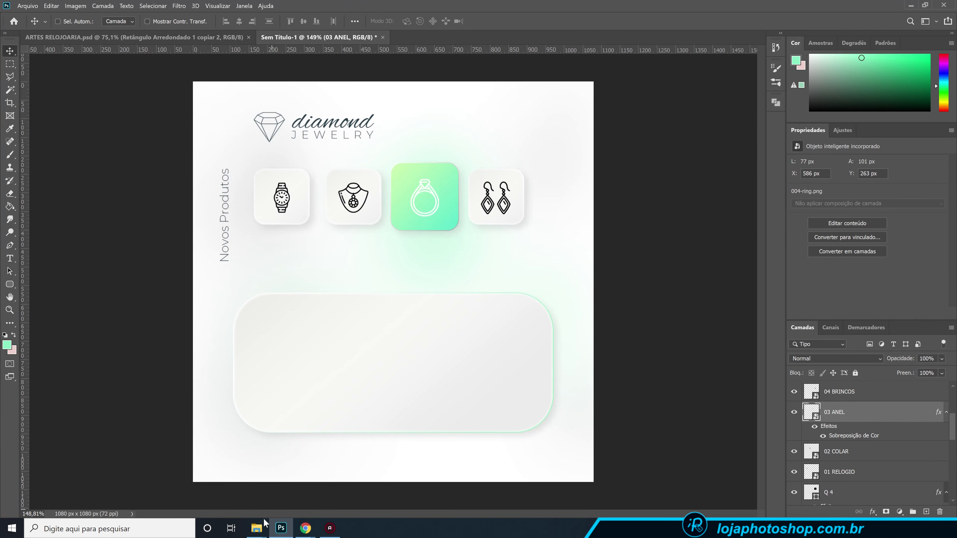
Switch to File Explorer and place the Anel image from folder 12 into the post document
mouse_move(257, 527)
click(245, 511)
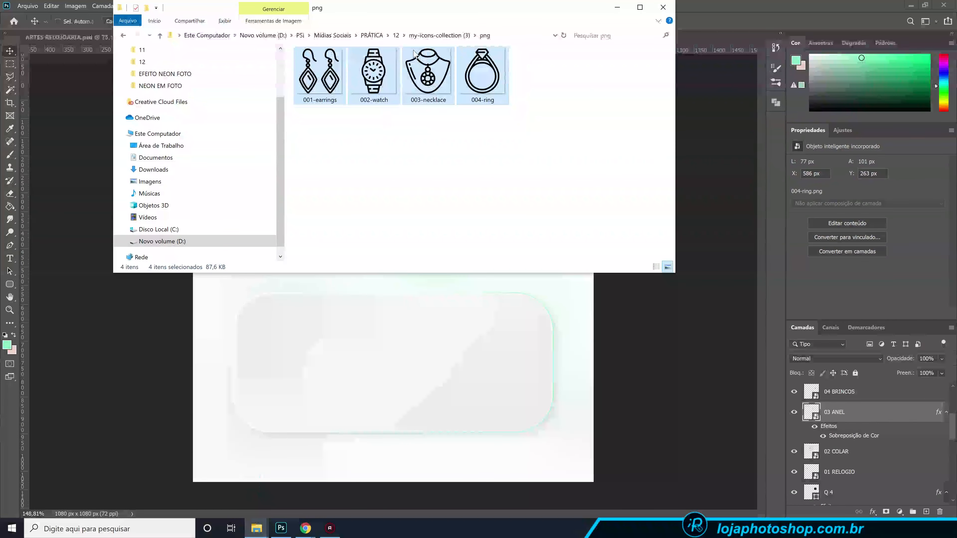
click(439, 36)
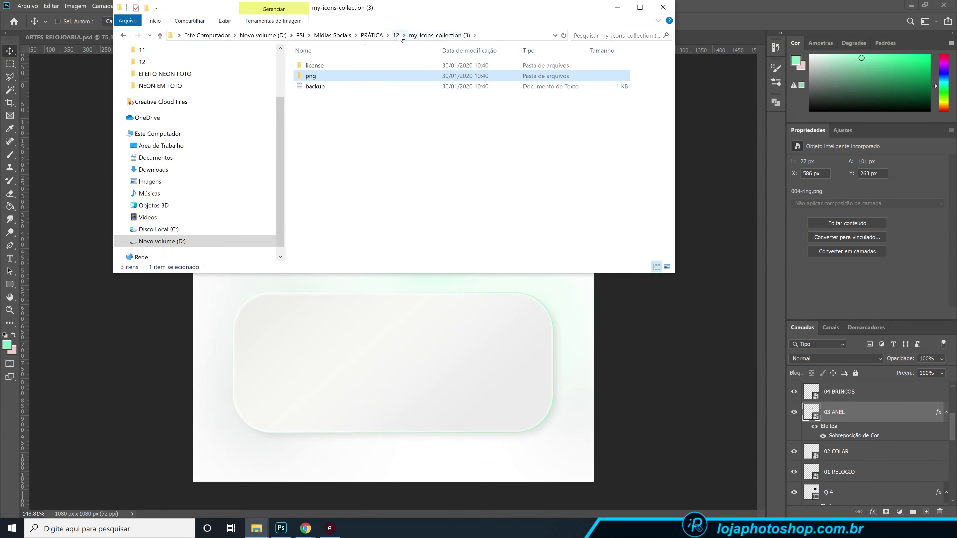
click(395, 35)
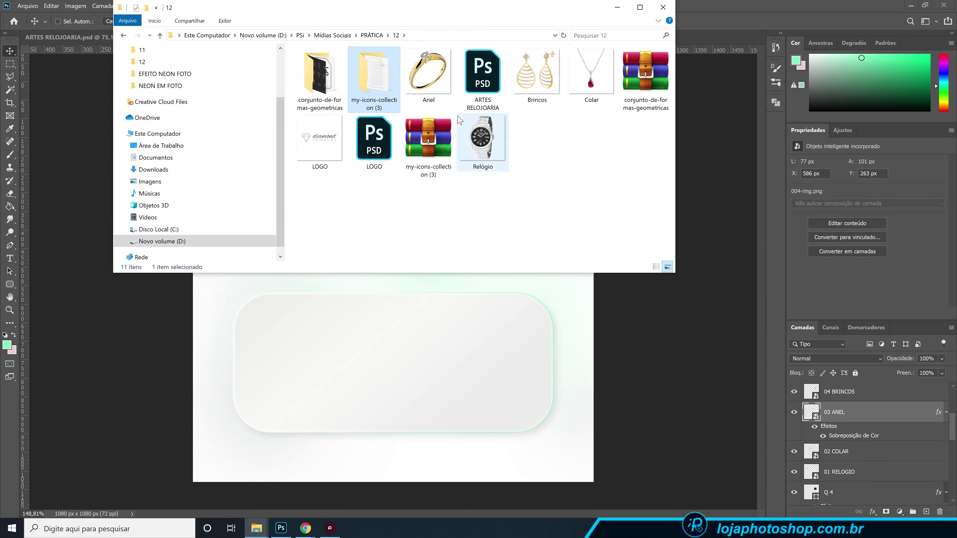
click(432, 82)
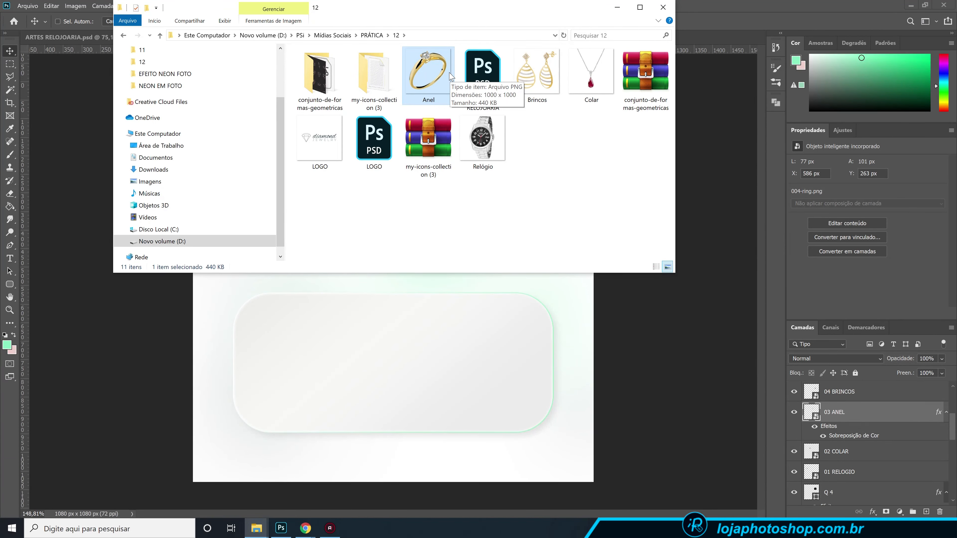
drag(451, 77, 407, 333)
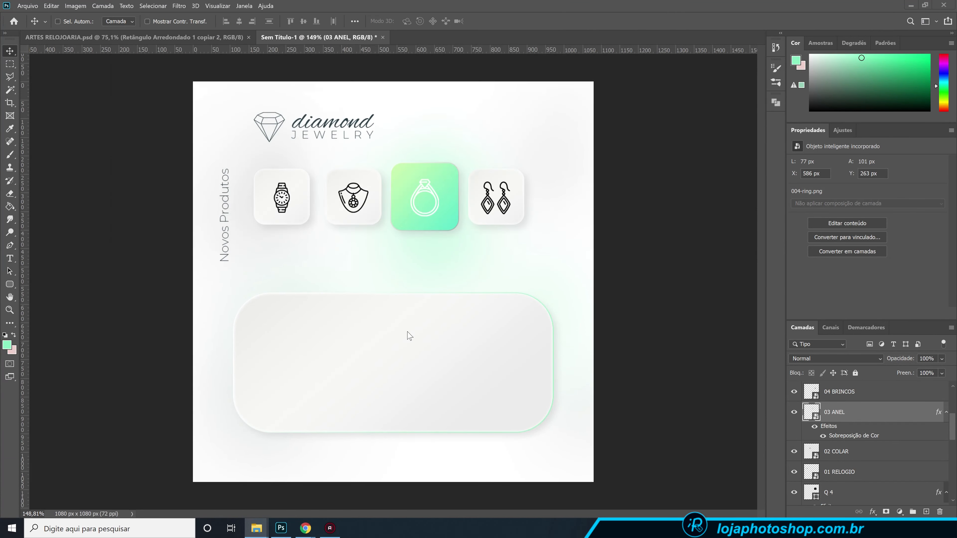
Scale the ring photo to about 344 × 356 px overlapping the panel's upper edge, and stack its layer above Retângulo Arredondado 1
drag(579, 97, 458, 218)
drag(430, 259, 441, 281)
click(546, 21)
mouse_move(834, 412)
mouse_down()
mouse_move(842, 429)
mouse_move(844, 391)
mouse_move(849, 418)
mouse_up()
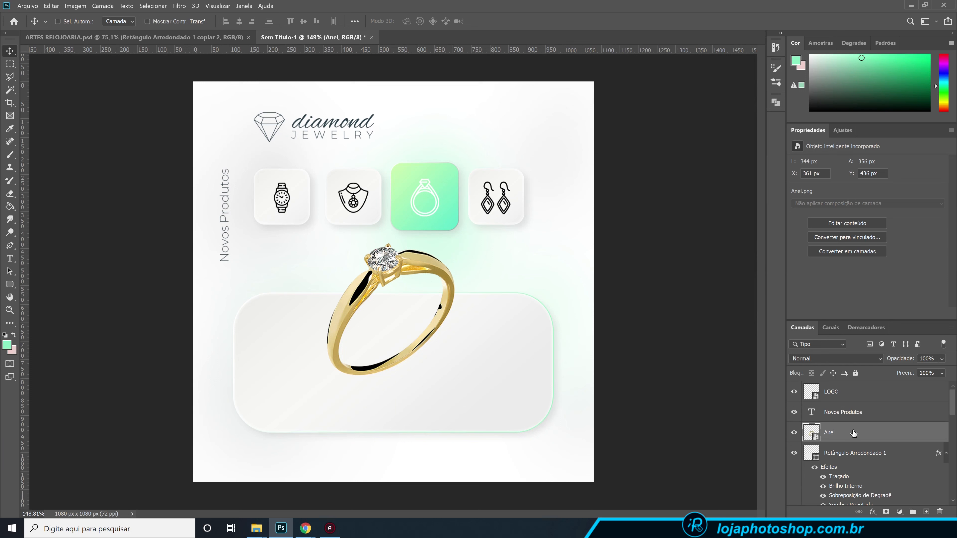
Duplicate the Anel layer and apply a dark gray #242424 color overlay to the lower copy
key(ctrl+j)
click(793, 432)
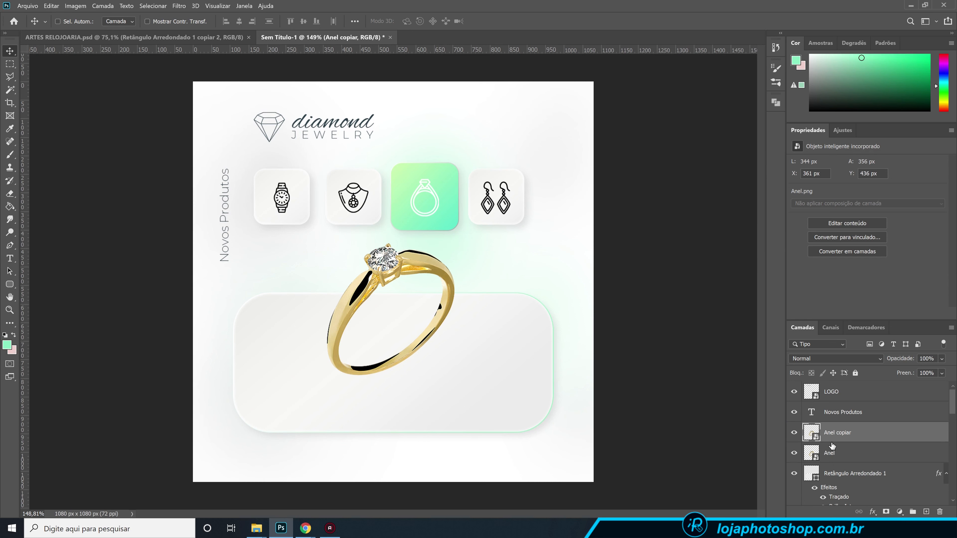
click(852, 454)
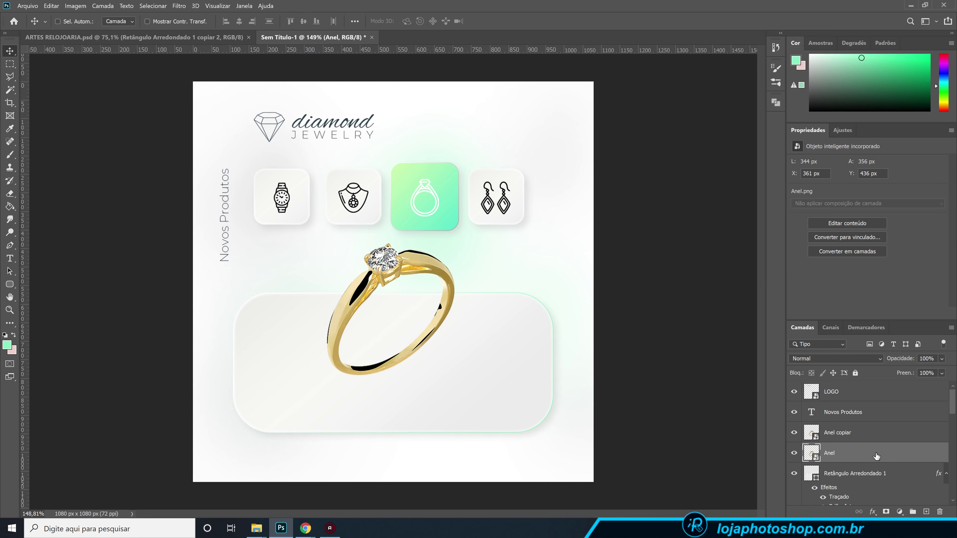
key(h)
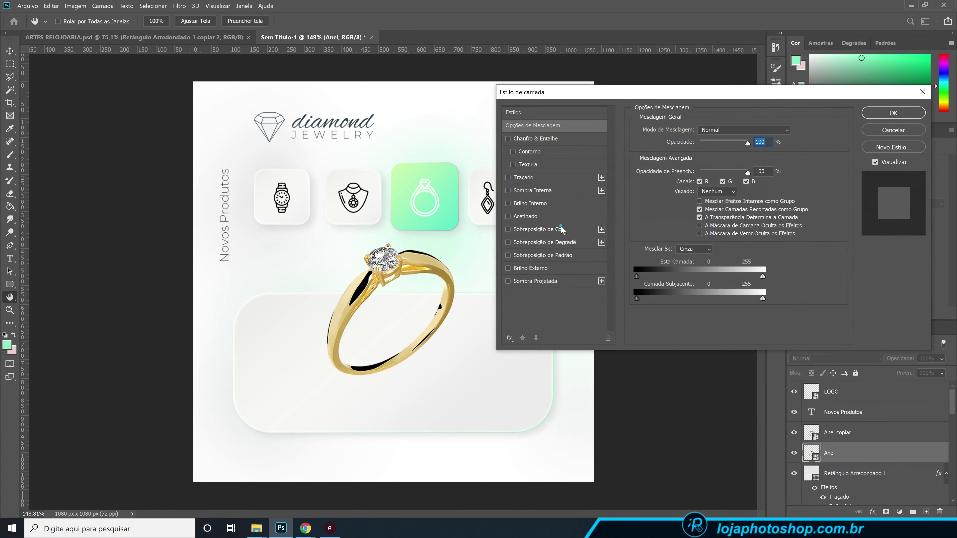
click(562, 229)
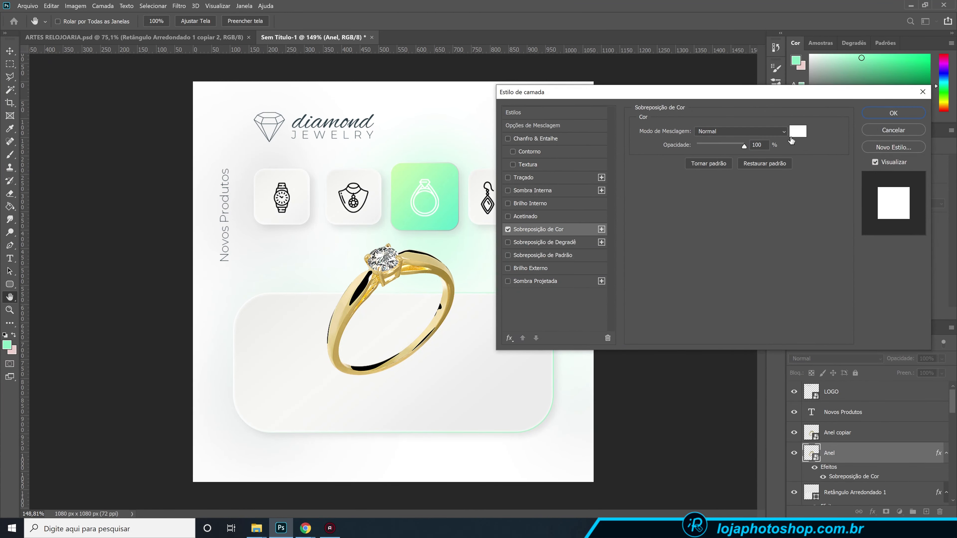
click(798, 132)
click(614, 327)
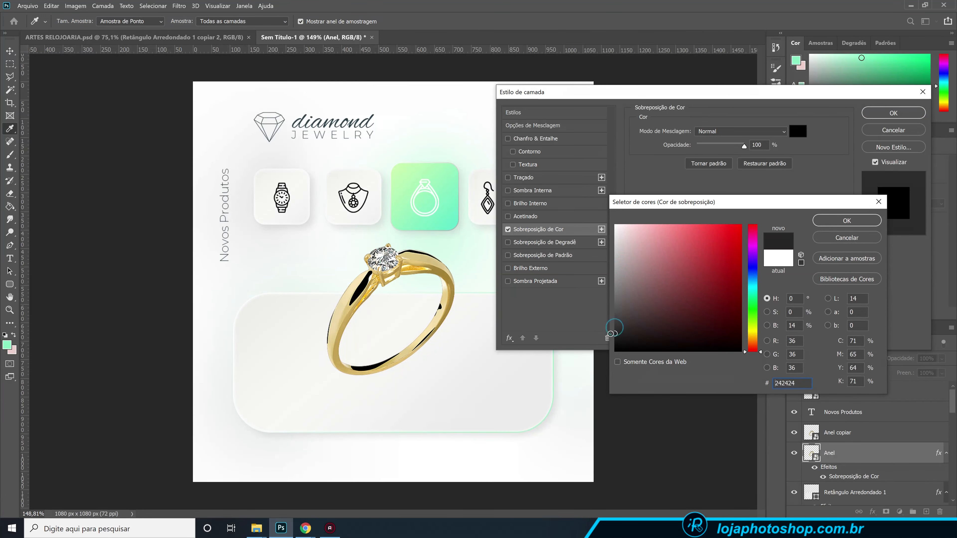
click(847, 220)
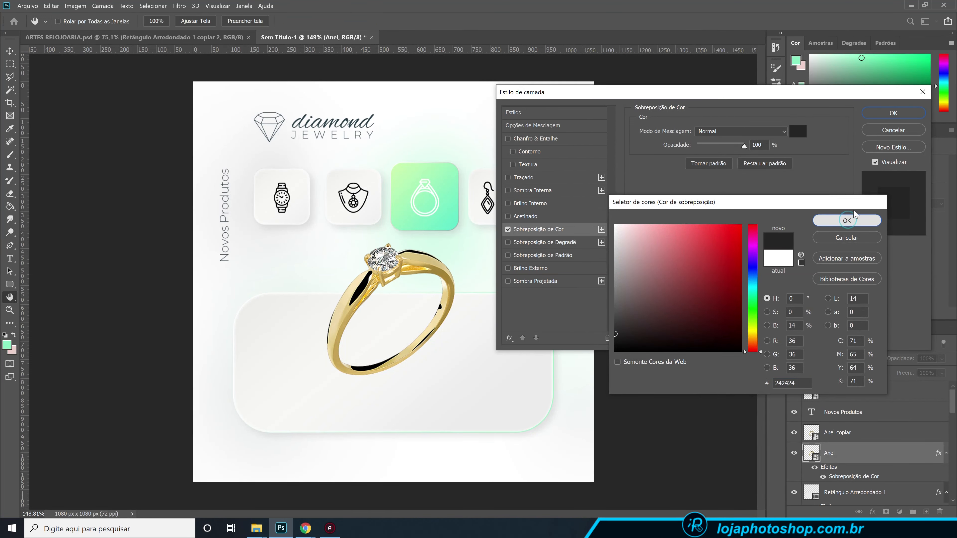
click(893, 113)
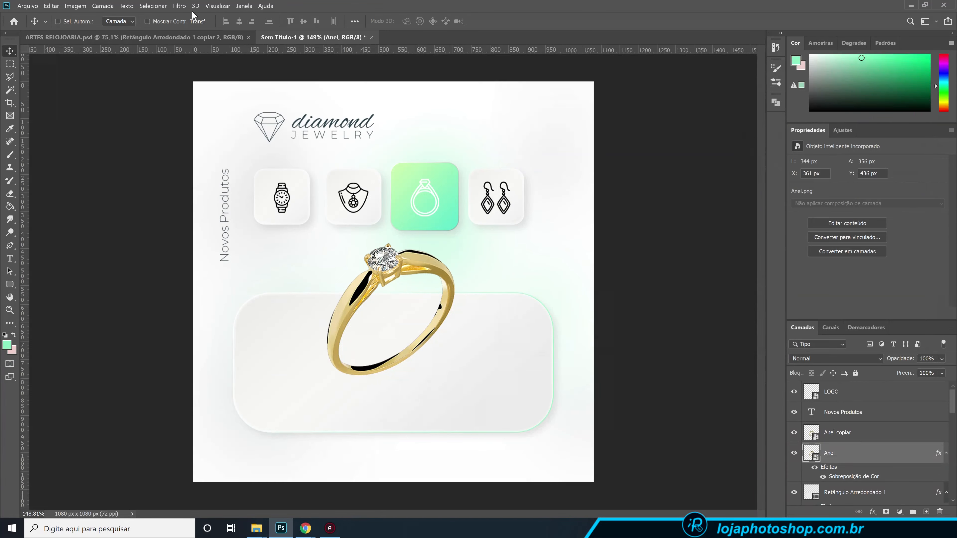
Apply a Gaussian Blur to the dark Anel layer and offset it down and right behind the ring as a shadow
click(179, 5)
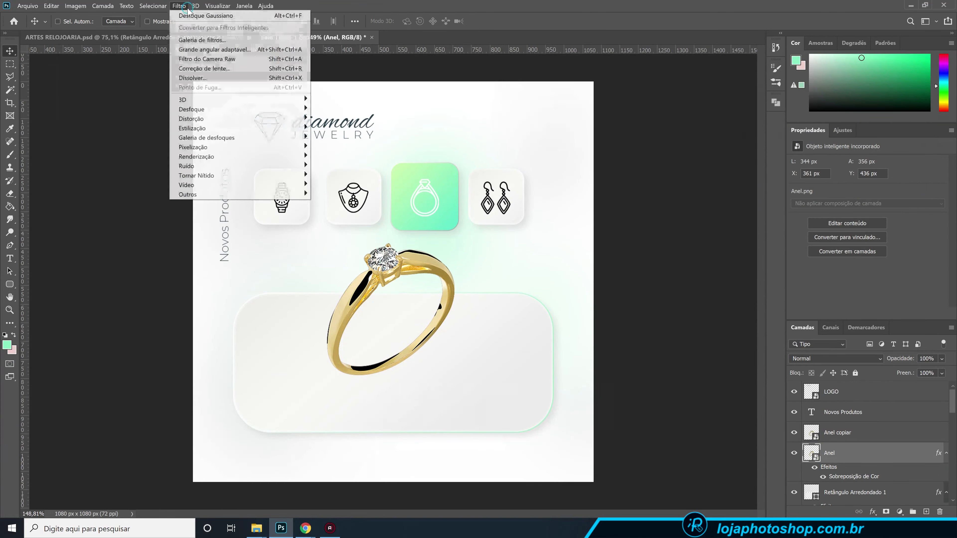
click(230, 17)
drag(728, 438, 727, 438)
click(814, 302)
drag(406, 330, 426, 335)
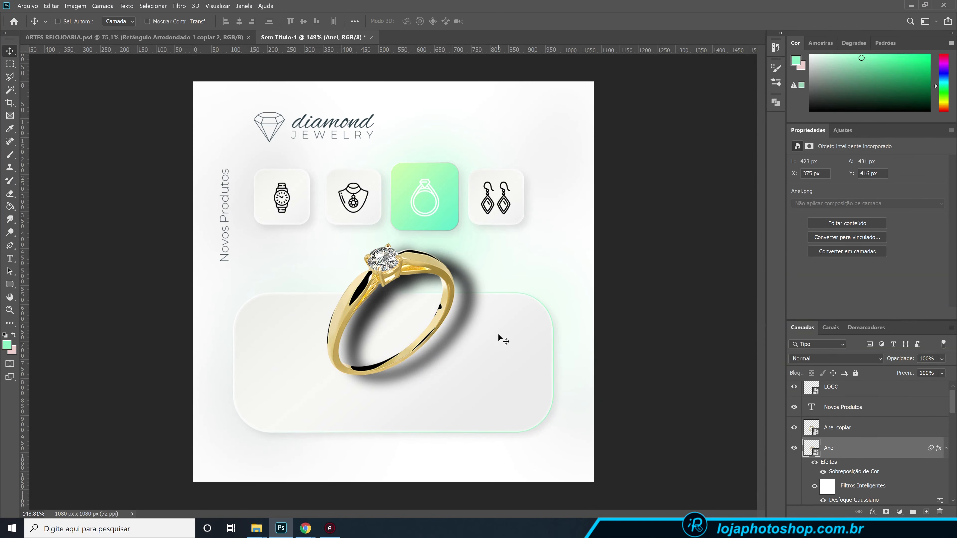
scroll(846, 460, down, 1)
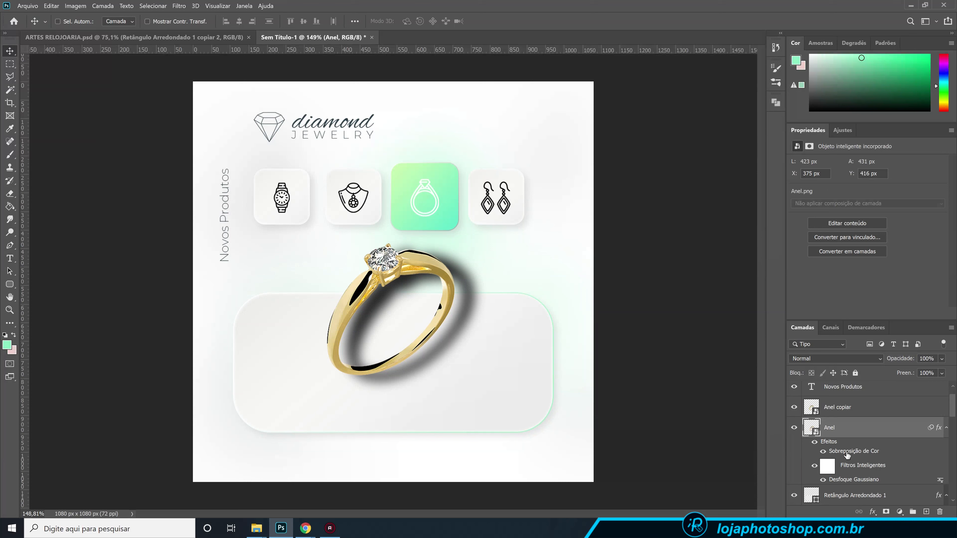
scroll(846, 456, down, 1)
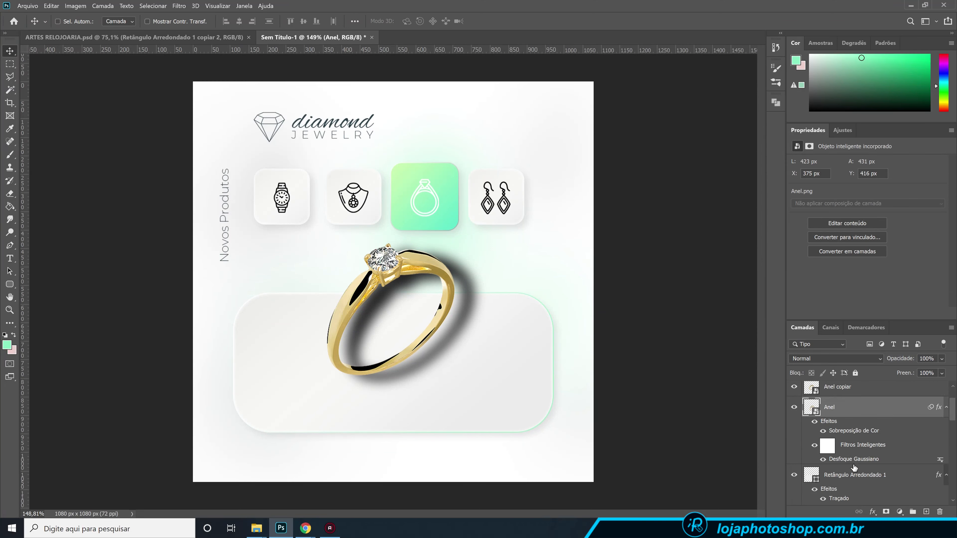
scroll(839, 461, down, 1)
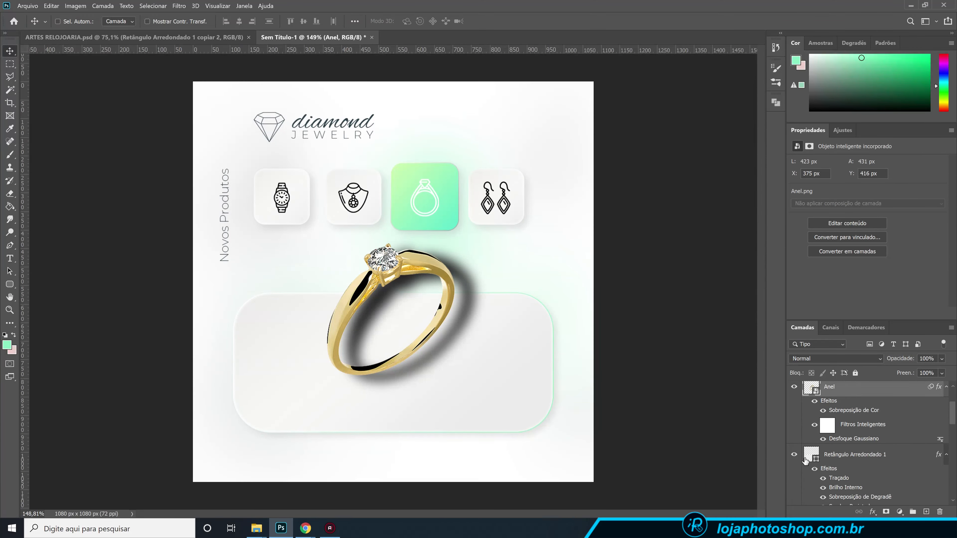
scroll(814, 462, down, 1)
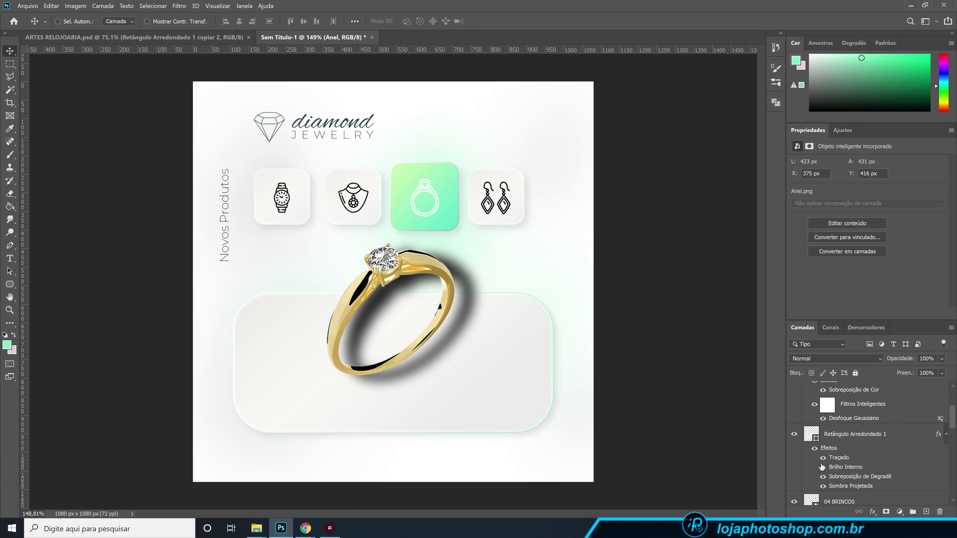
scroll(821, 467, up, 2)
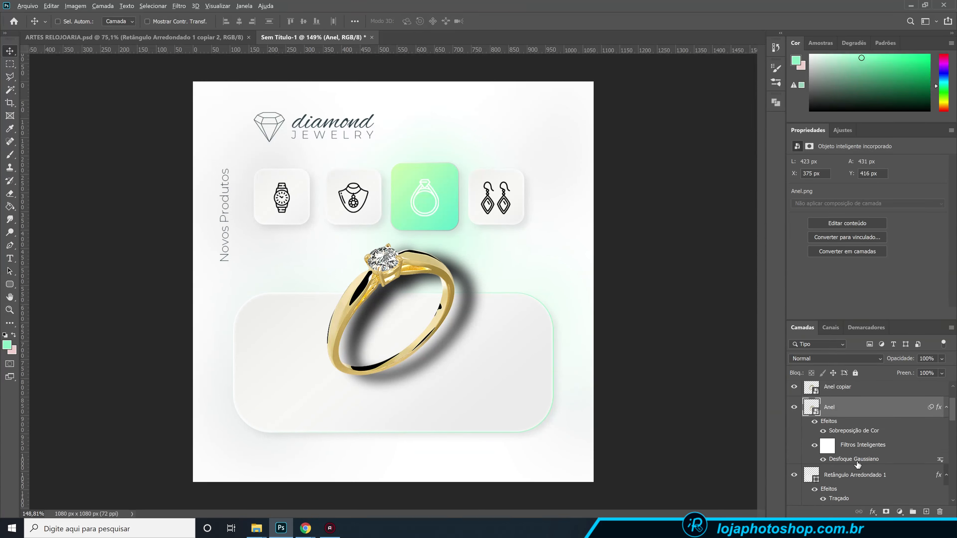
drag(857, 462, 857, 466)
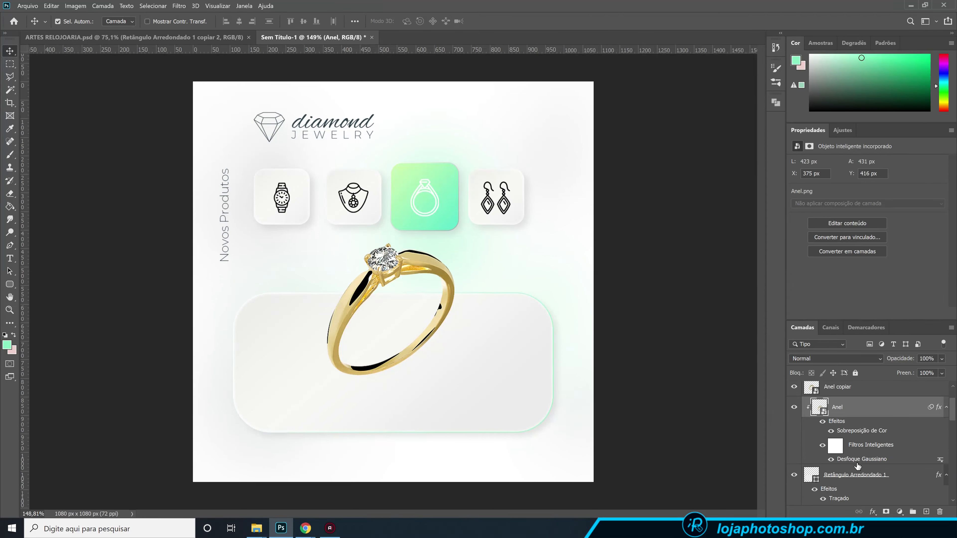
key(ctrl+z)
scroll(857, 465, down, 1)
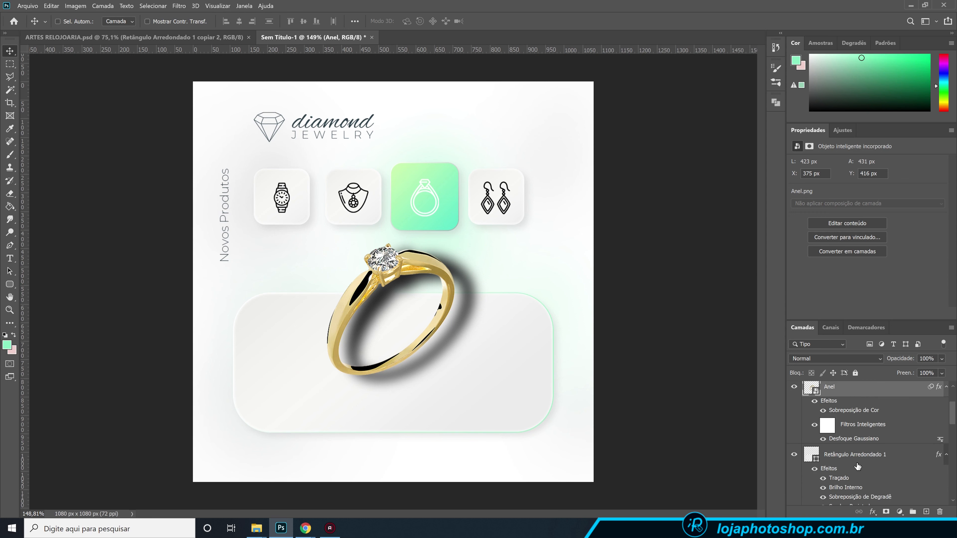
click(793, 455)
click(794, 454)
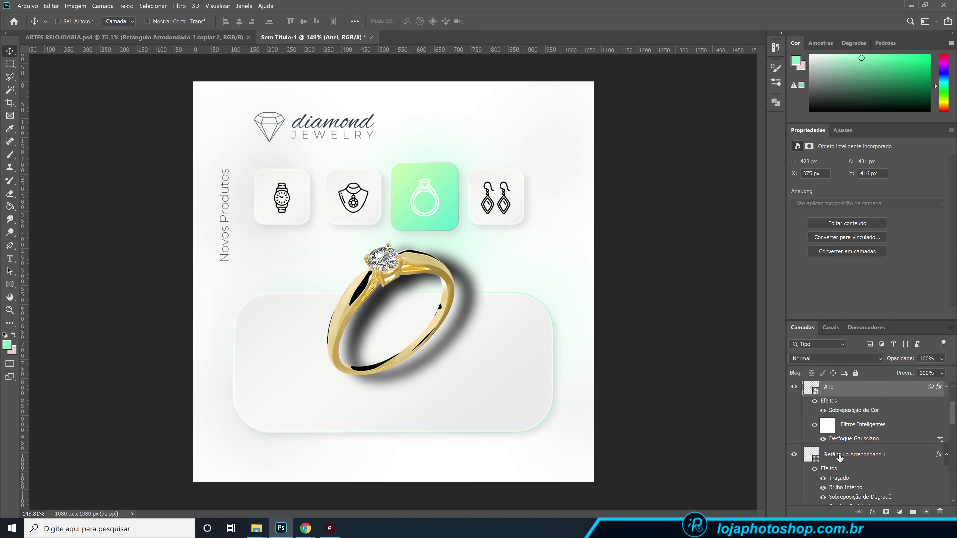
Convert the panel layer Retângulo Arredondado 1 into a smart object
click(866, 458)
scroll(831, 460, down, 1)
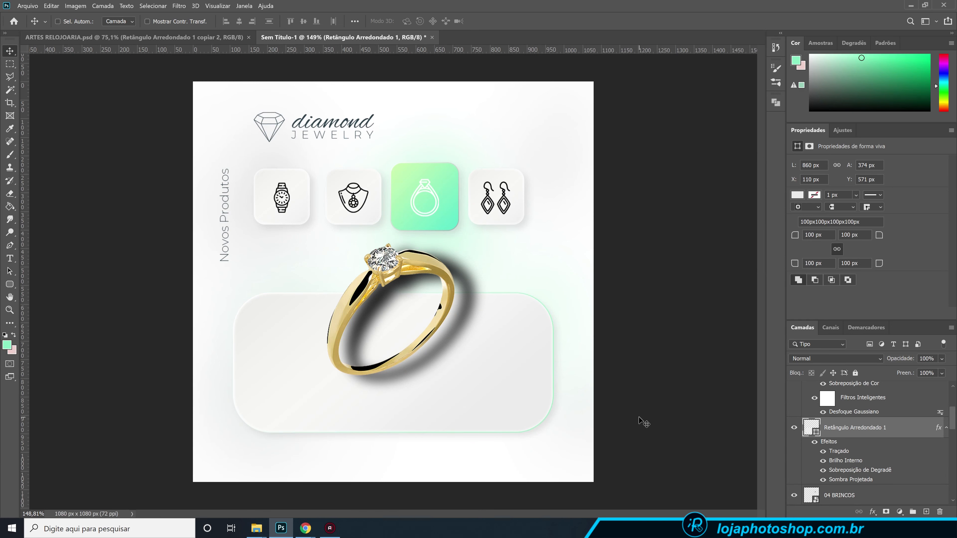
right_click(882, 433)
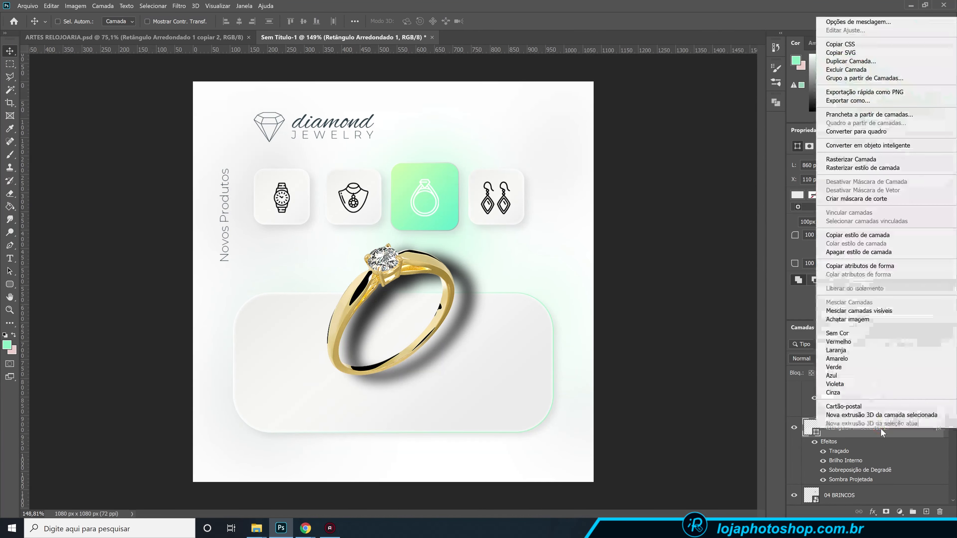
click(849, 149)
click(794, 428)
click(794, 428)
scroll(844, 426, up, 2)
Clip the dark Anel shadow layer to Retângulo Arredondado 1 and lower its opacity to 33%
click(834, 402)
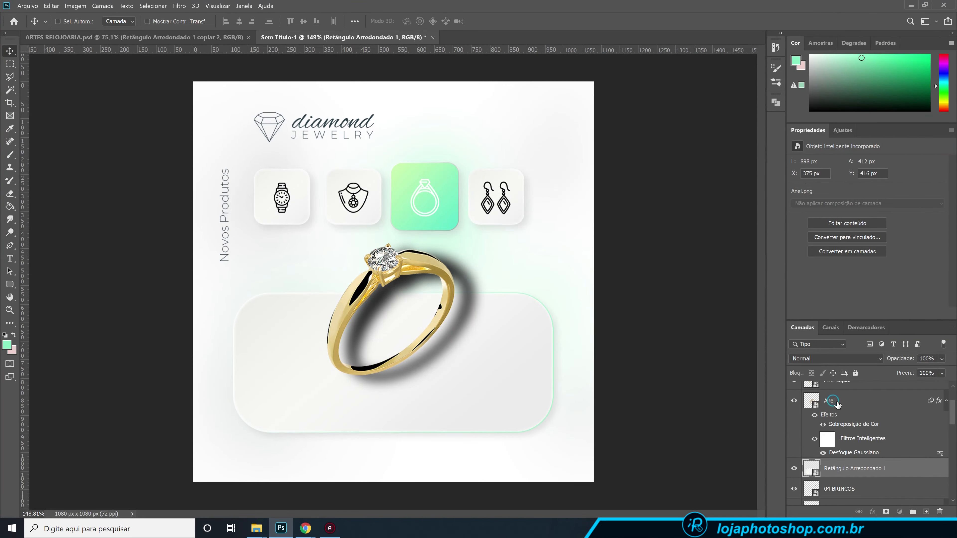
click(794, 400)
click(794, 400)
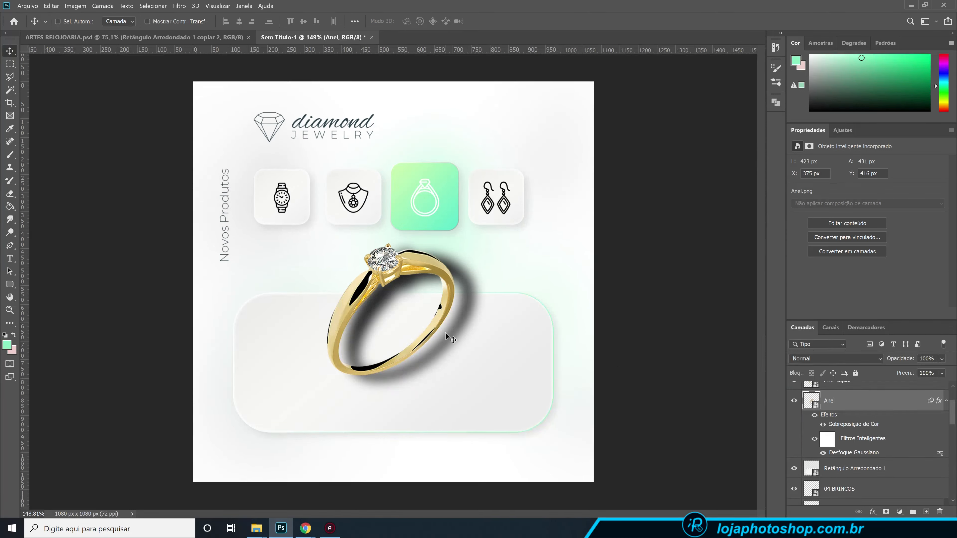
drag(862, 458, 864, 454)
alt+click(864, 453)
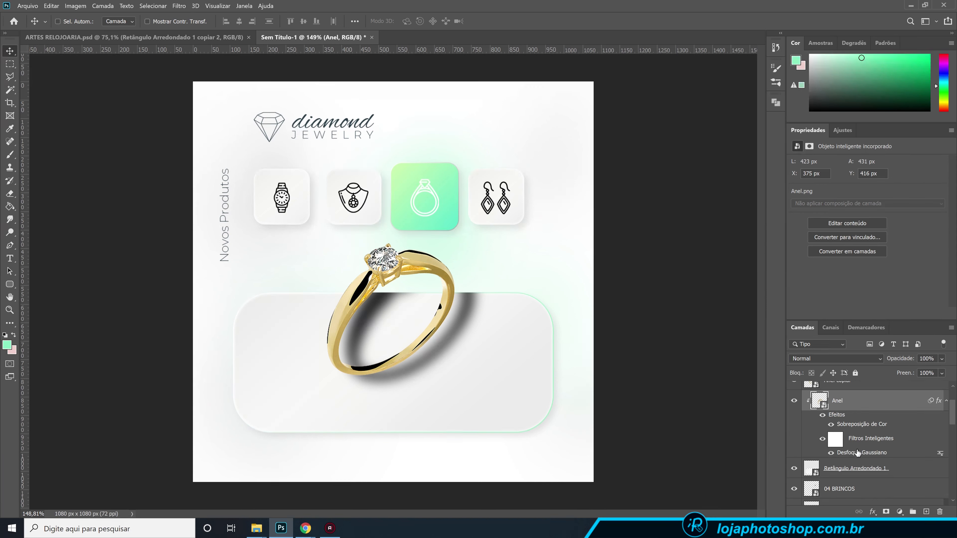
click(794, 401)
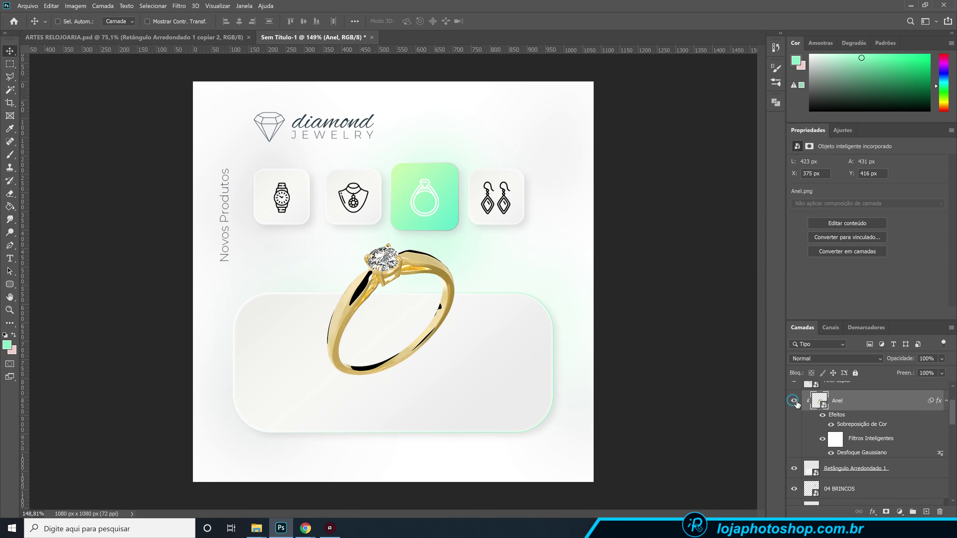
click(794, 401)
click(941, 358)
drag(951, 371, 919, 373)
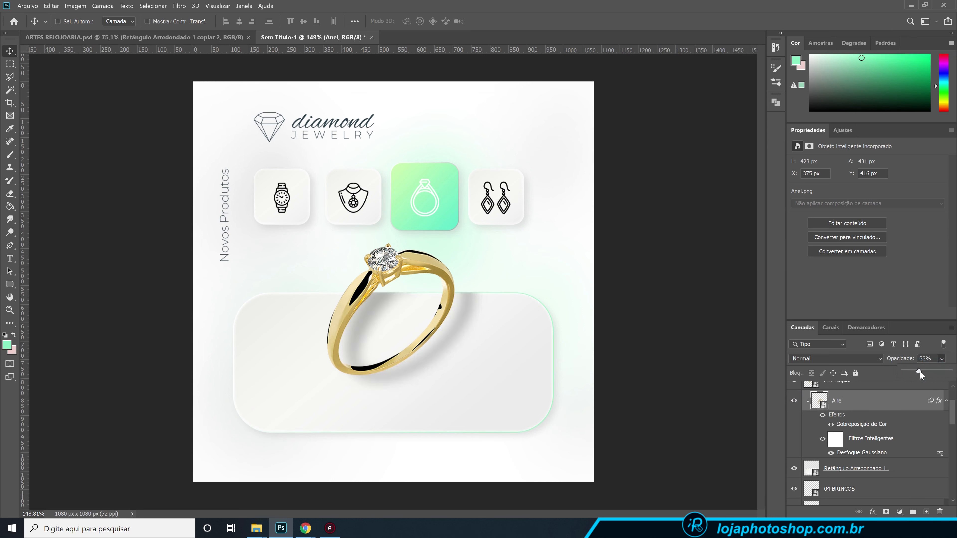
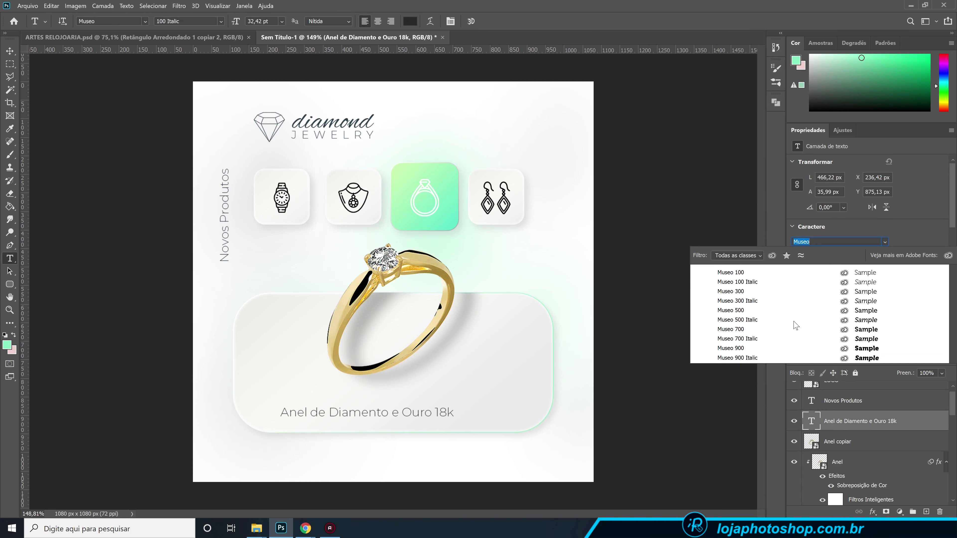
Set the ring caption in Museo 700, enlarge it to about 680 px wide, and correct it to "Anel de Diamente e Ouro 18k"
key(ctrl+t)
drag(452, 404, 559, 358)
key(Return)
drag(420, 409, 411, 408)
text(e)
key(ctrl+Return)
key(v)
Select all layers from LOGO through Q 1, excluding Camada 1, and shift the layout down 15 px
scroll(471, 337, down, 3)
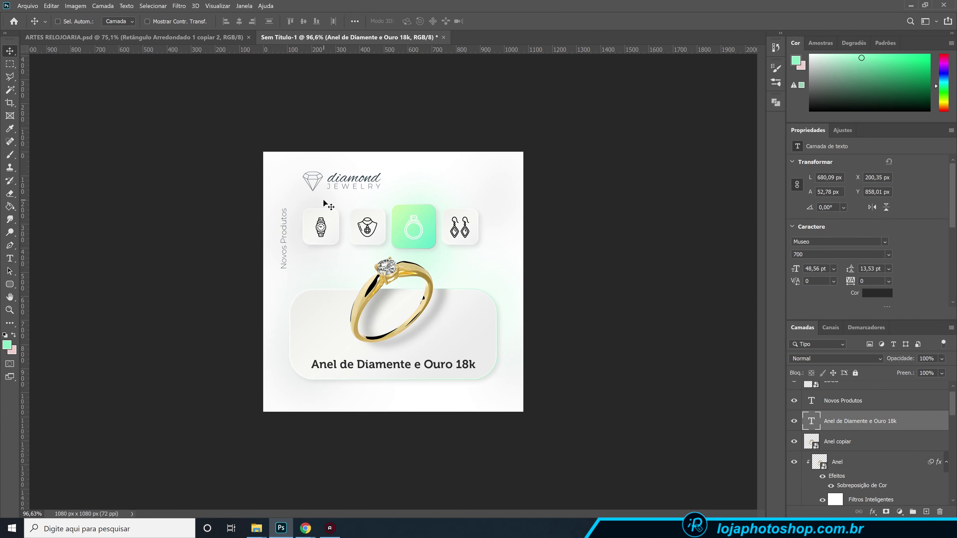
scroll(840, 437, up, 1)
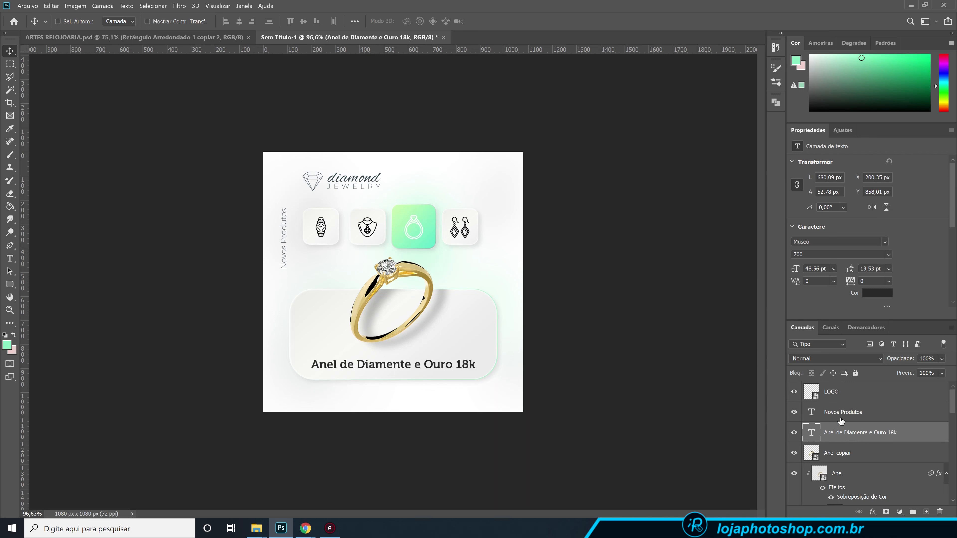
click(853, 394)
scroll(852, 396, down, 8)
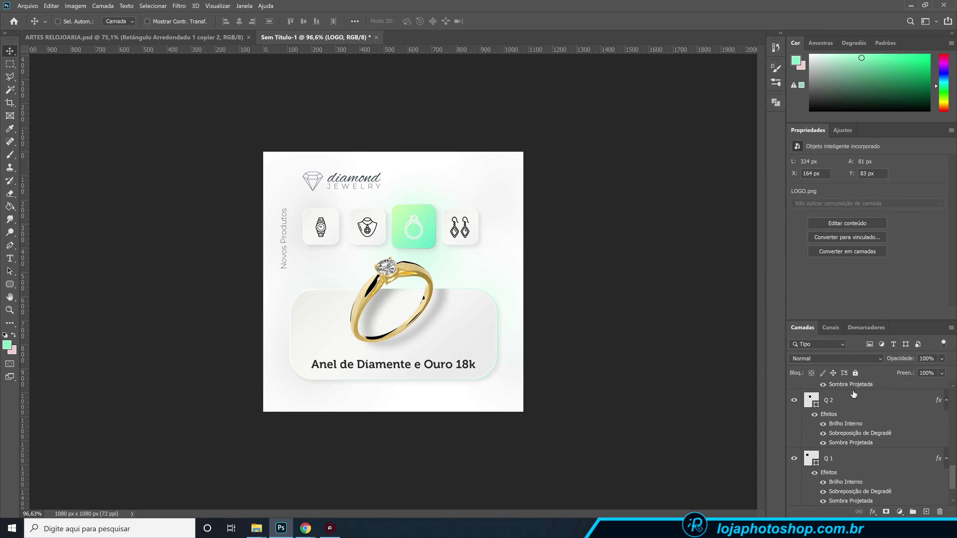
shift+click(841, 478)
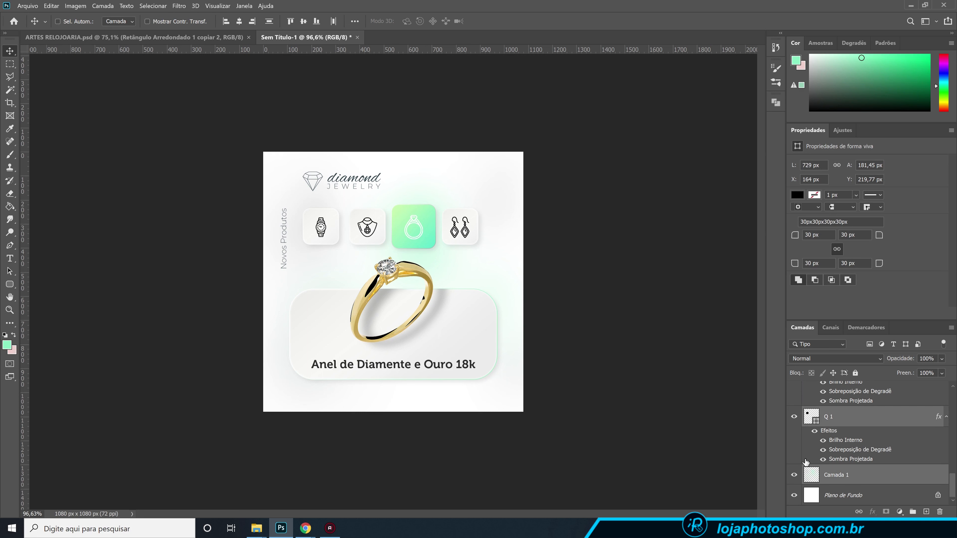
ctrl+click(858, 471)
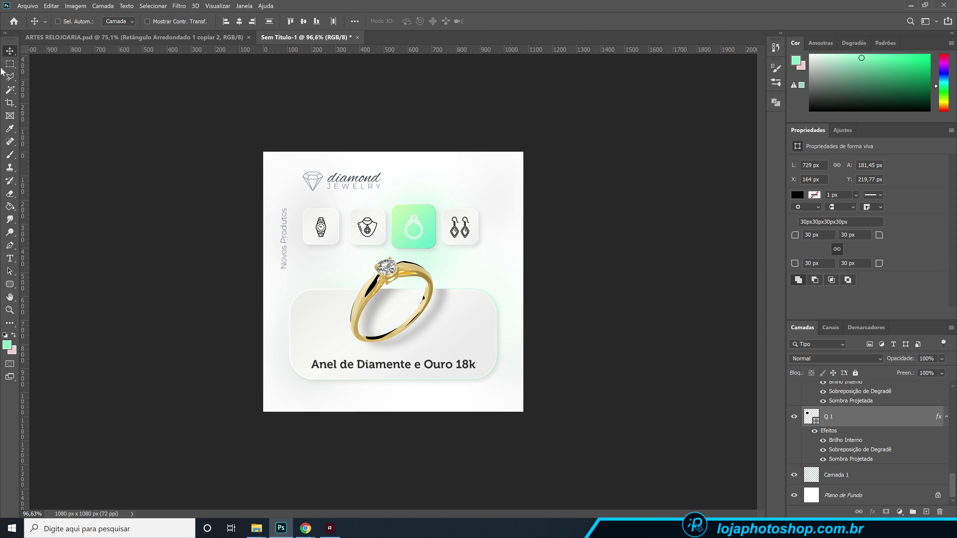
drag(444, 318, 443, 326)
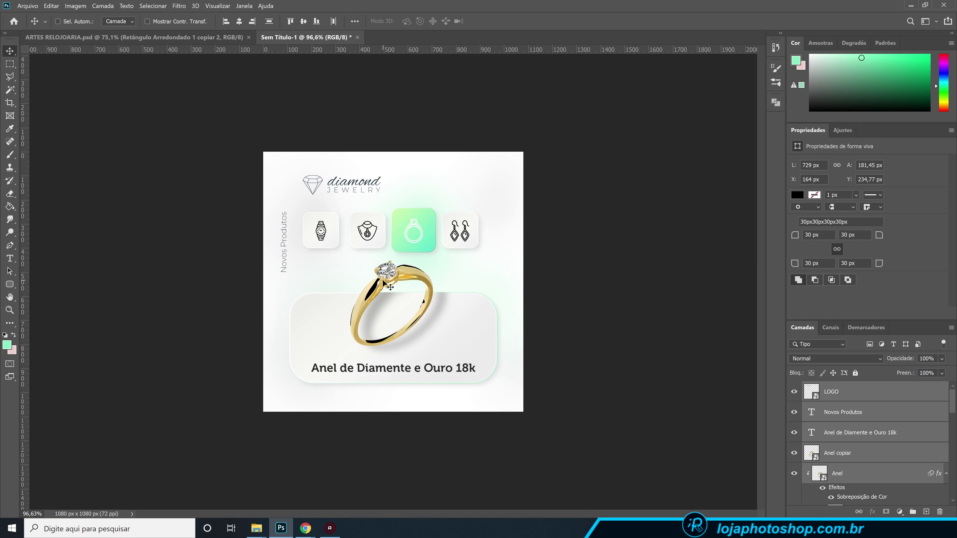
Draw a 1080 × 1080 px artboard covering the whole post with the Artboard tool
scroll(324, 294, down, 3)
scroll(527, 338, up, 3)
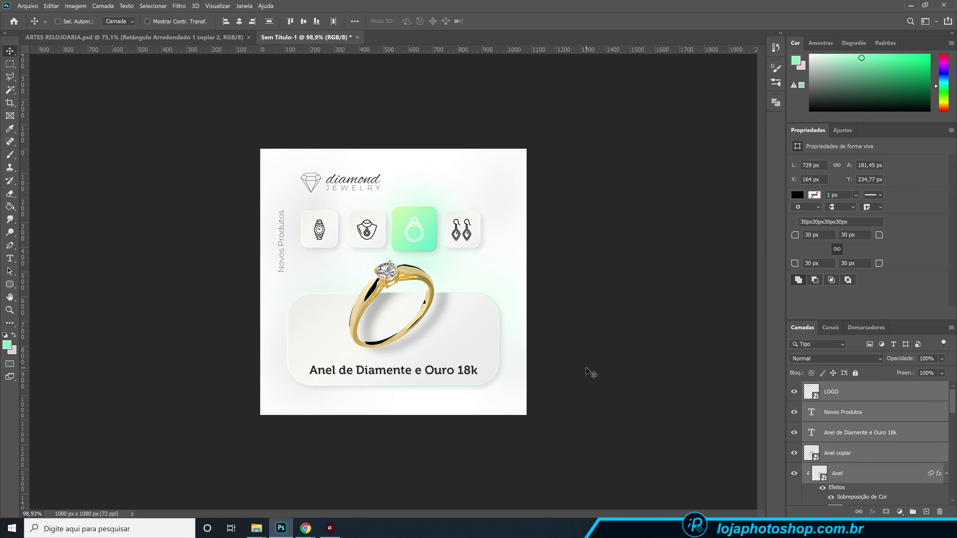
right_click(11, 52)
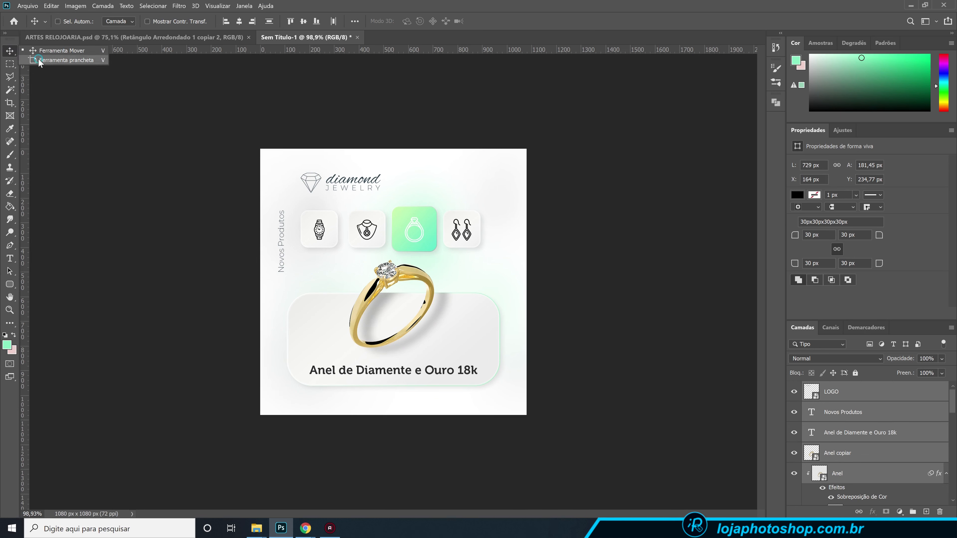
click(65, 60)
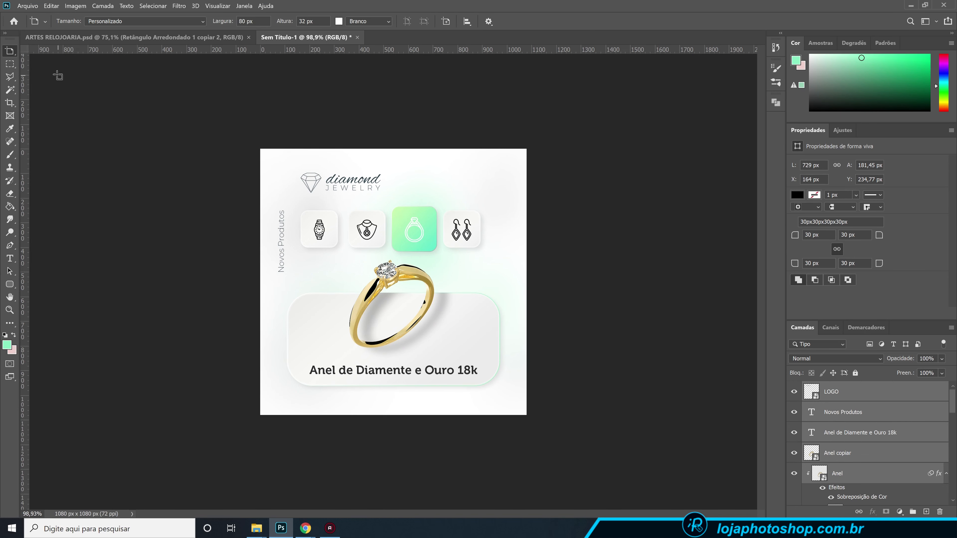
drag(261, 150, 527, 416)
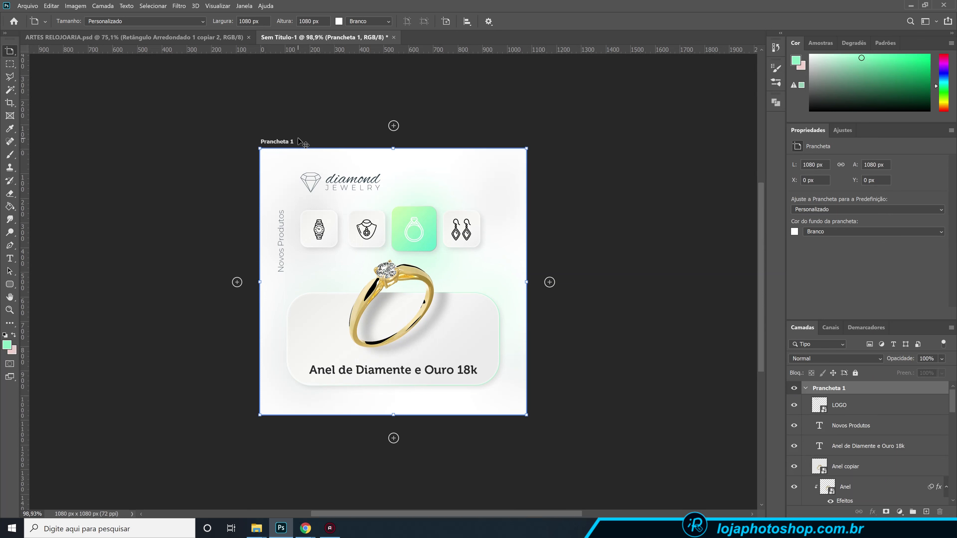
Collapse the Prancheta 1 artboard's layers and paste a copy of the artboard beside the original
click(806, 389)
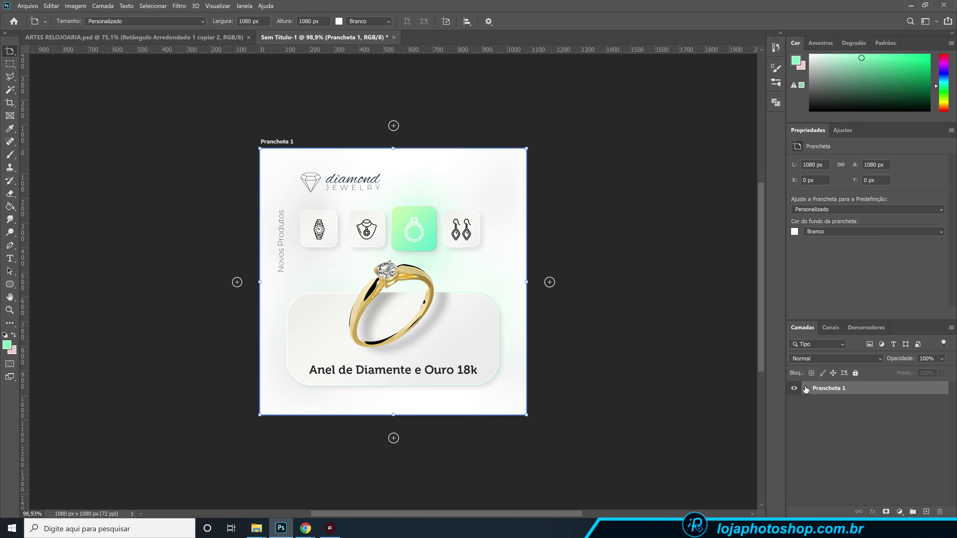
click(805, 388)
drag(951, 408, 945, 383)
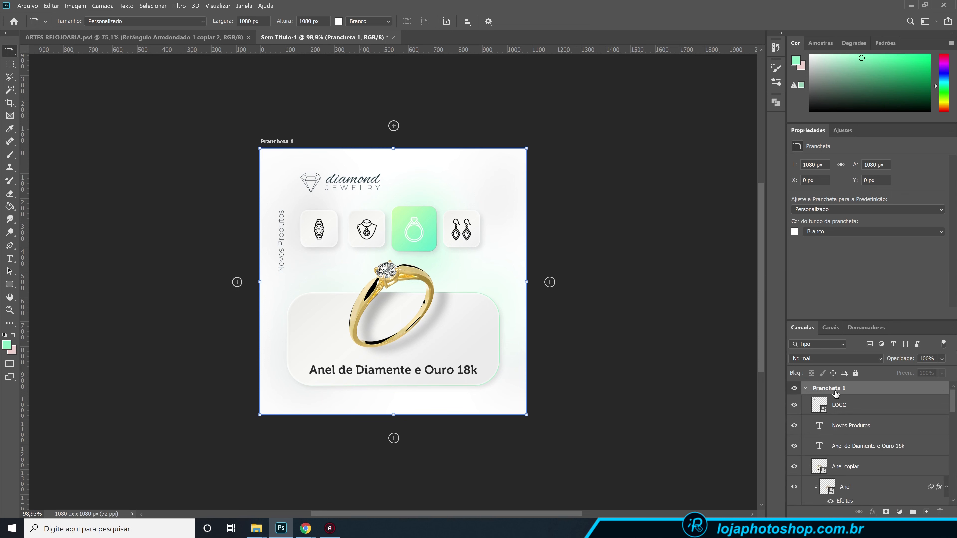
click(806, 389)
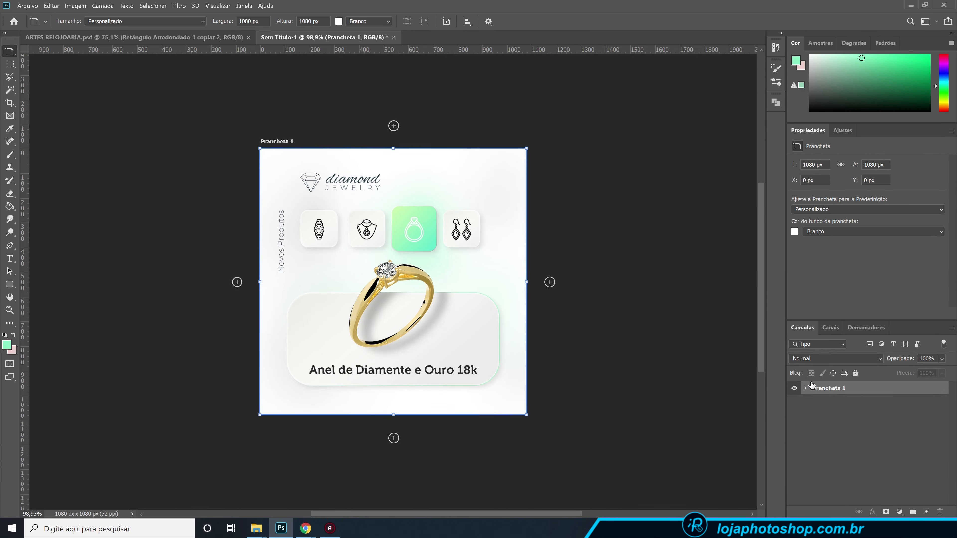
key(ctrl+v)
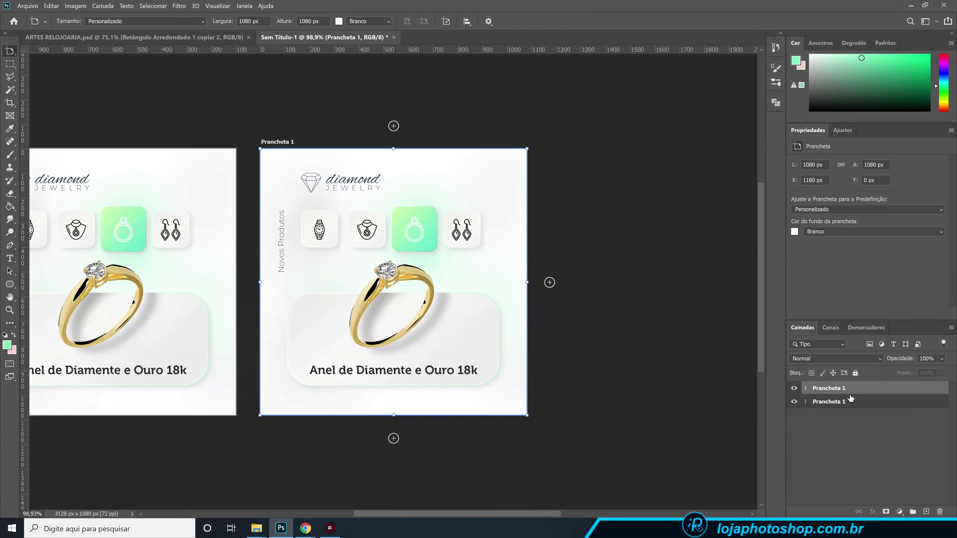
Rename the copied artboard RELÓGIOS and the original artboard ANEIS
scroll(501, 319, down, 4)
scroll(269, 288, up, 3)
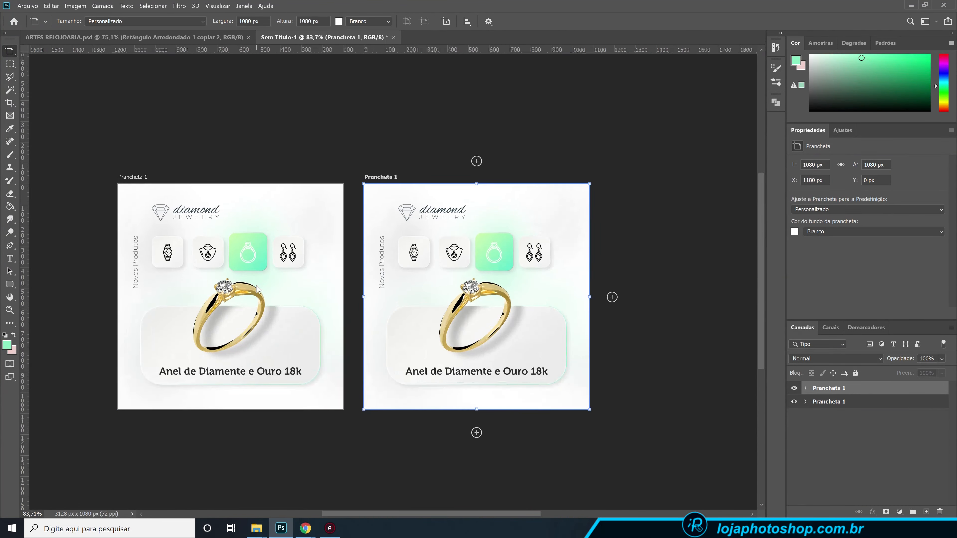
scroll(332, 321, up, 1)
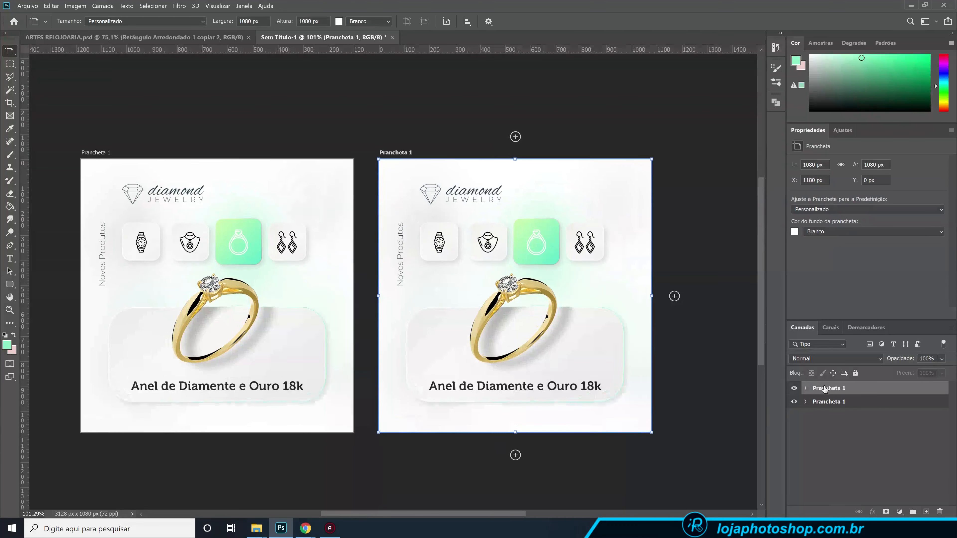
double_click(840, 389)
text(2)
key(Return)
double_click(841, 389)
text(RELÓGIOS)
key(Return)
double_click(828, 401)
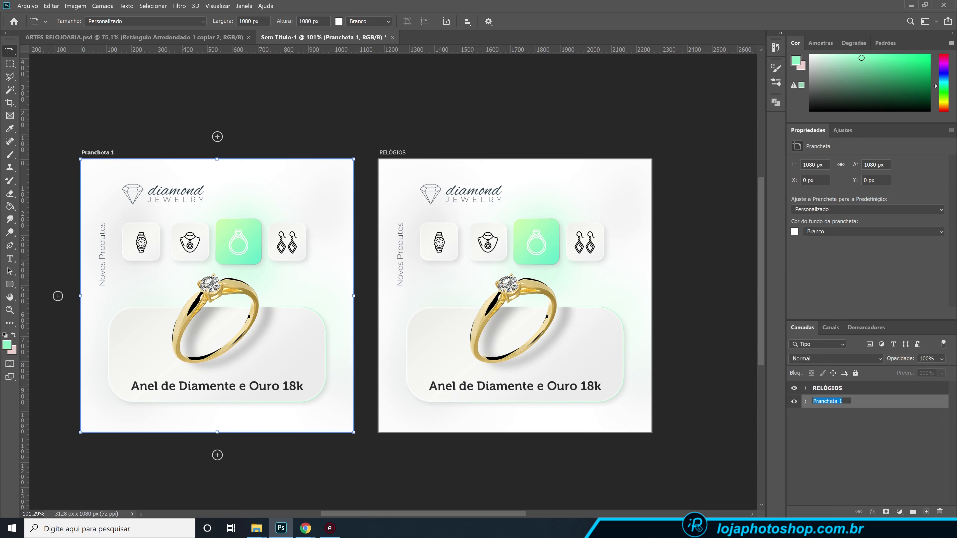
text(ANEIS)
key(Return)
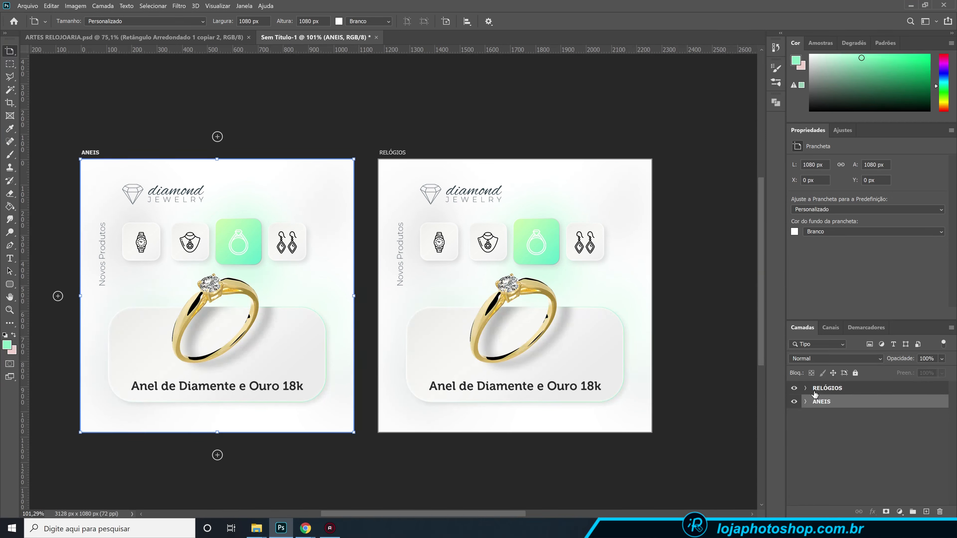
Move the green Q 3 square in the RELÓGIOS artboard from the ring icon to behind the watch icon
click(805, 388)
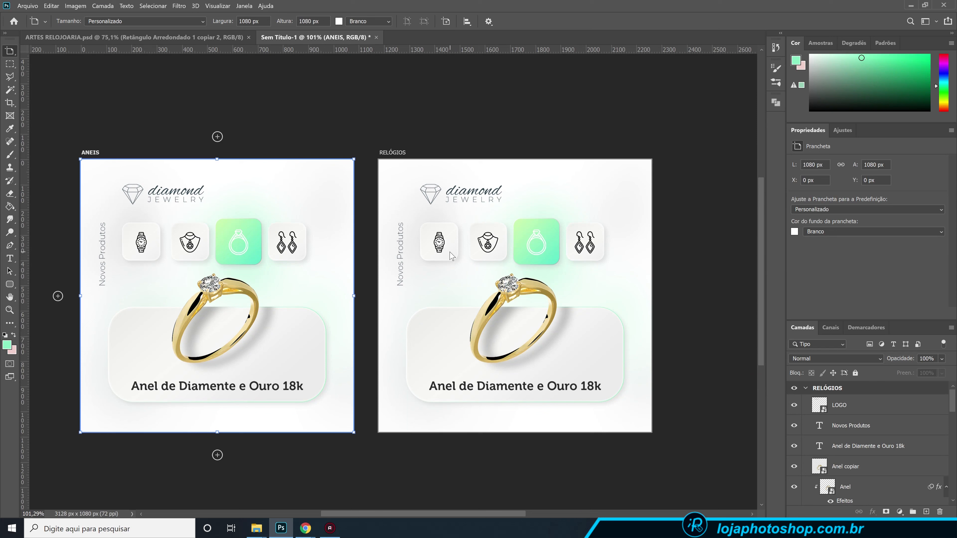
scroll(442, 257, up, 1)
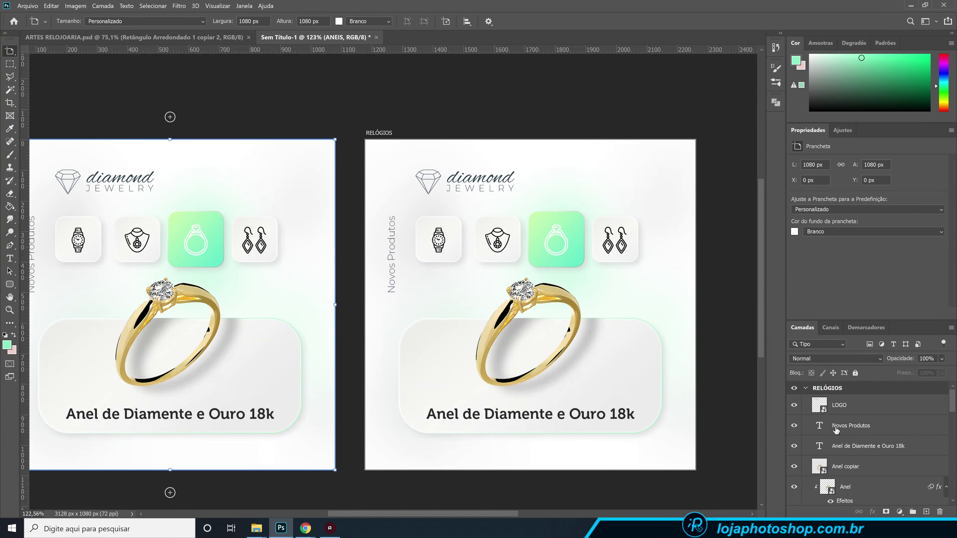
scroll(610, 330, down, 1)
scroll(855, 429, down, 5)
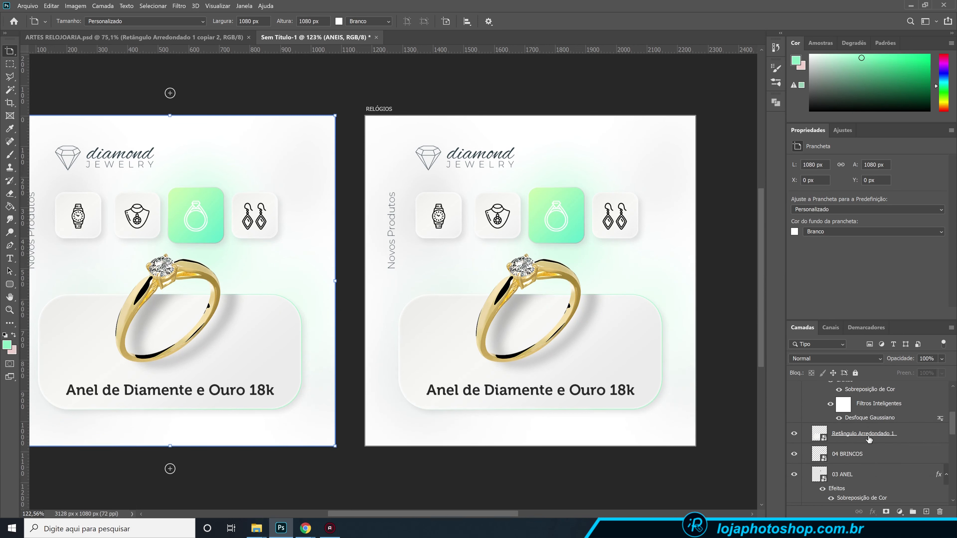
scroll(866, 440, down, 5)
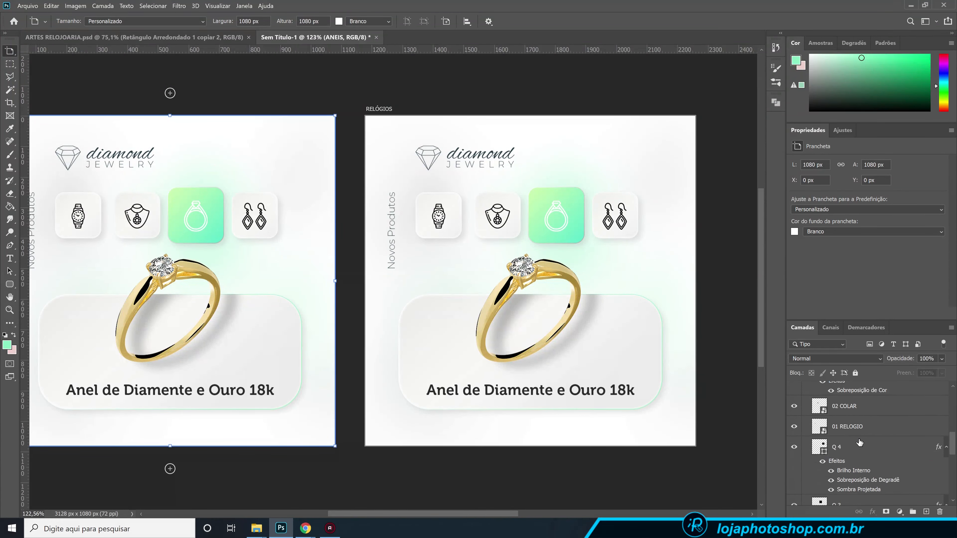
scroll(822, 439, down, 1)
key(v)
click(823, 438)
scroll(856, 431, down, 1)
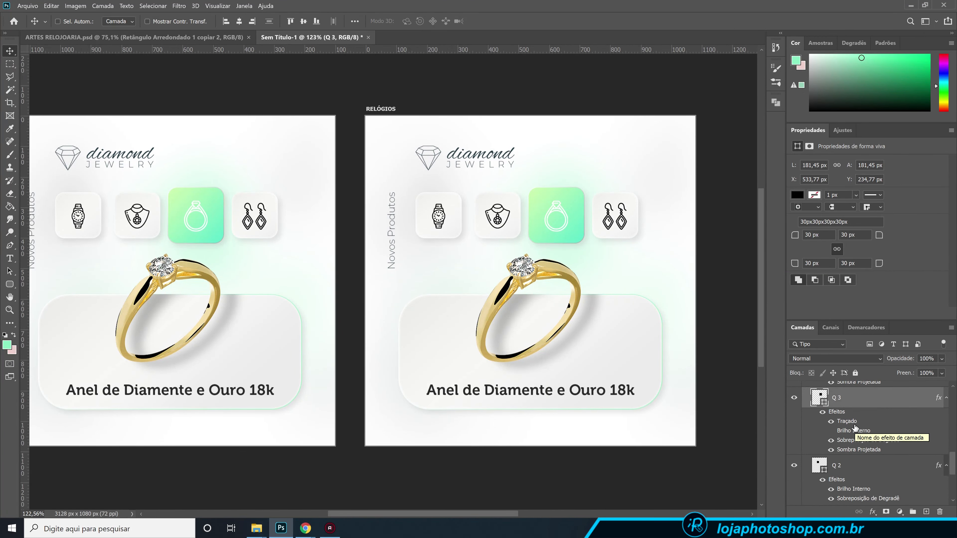
key(shift+v)
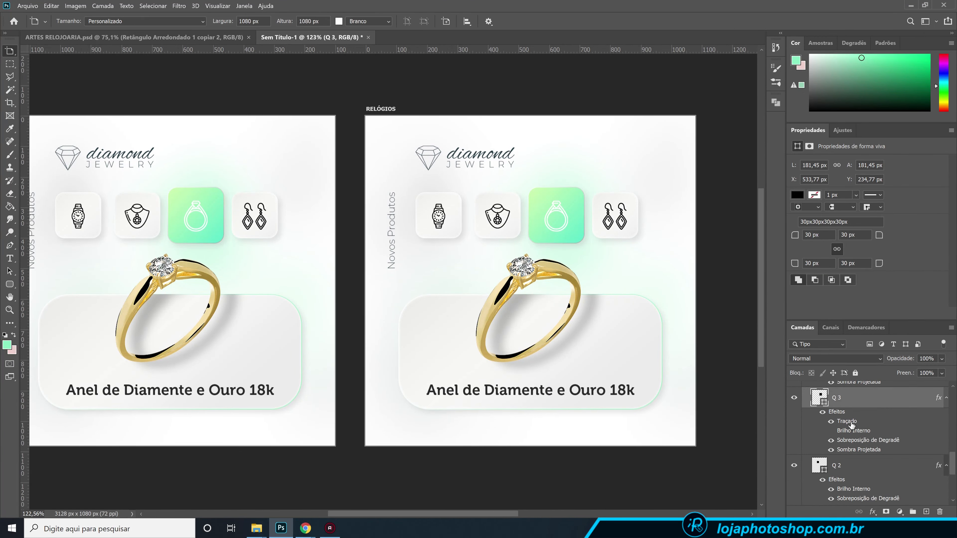
right_click(5, 53)
click(42, 52)
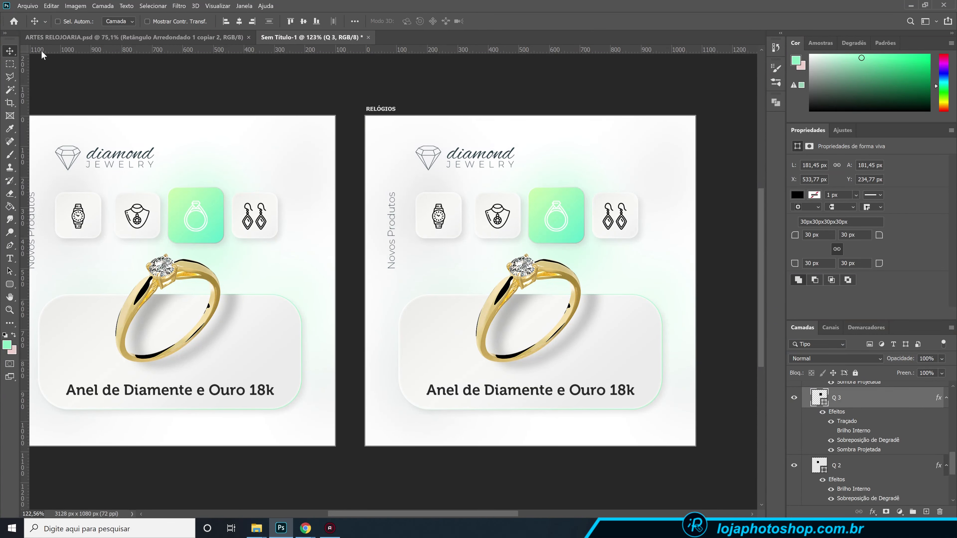
drag(552, 241, 452, 220)
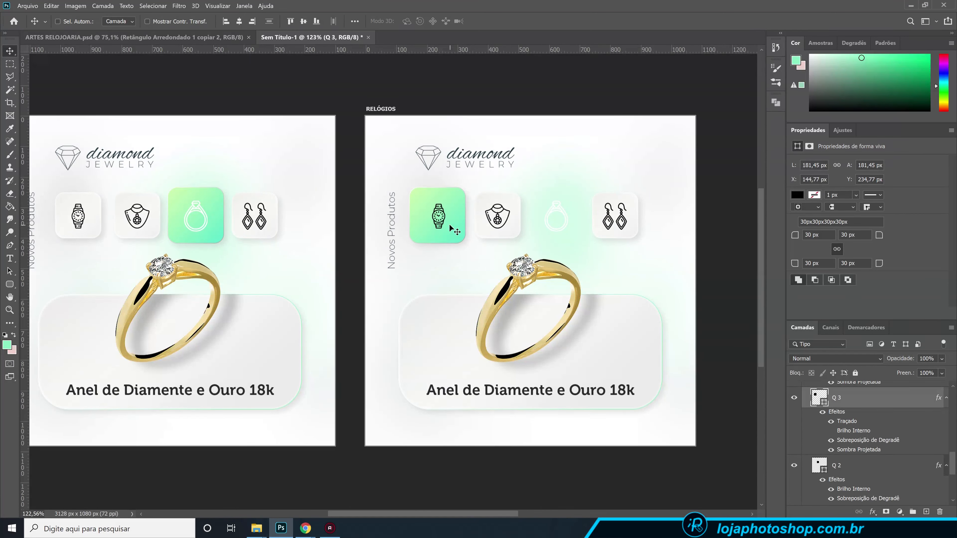
Move the white Q 1 square behind the ring icon in the RELÓGIOS artboard
scroll(862, 461, down, 4)
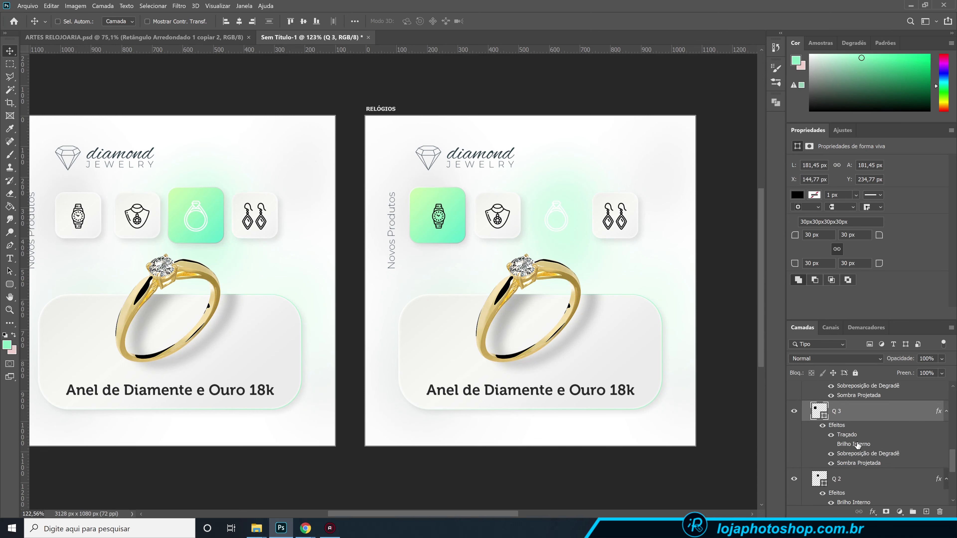
click(847, 467)
drag(451, 219, 569, 216)
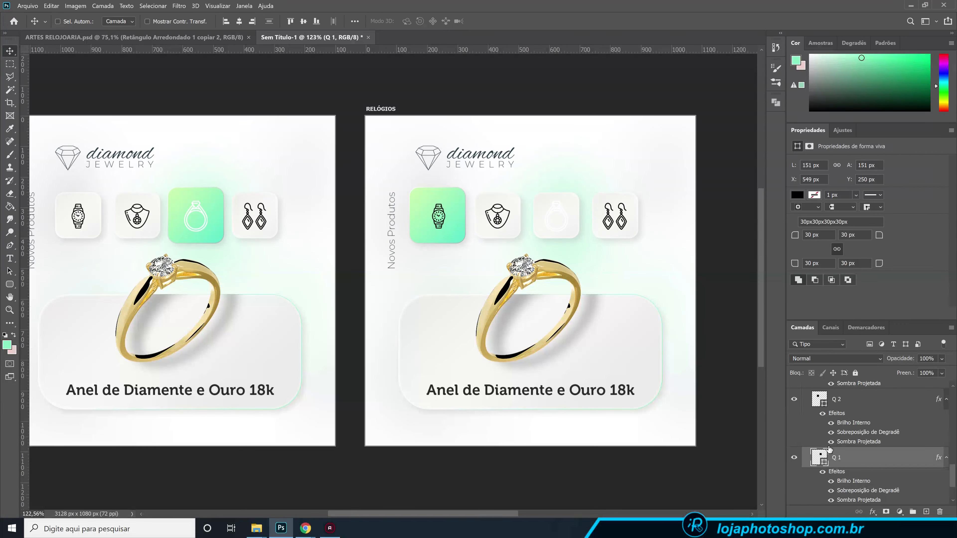
Reorder the white Q 1 square's layer above Q 2 and rename it Q 3
scroll(842, 444, up, 2)
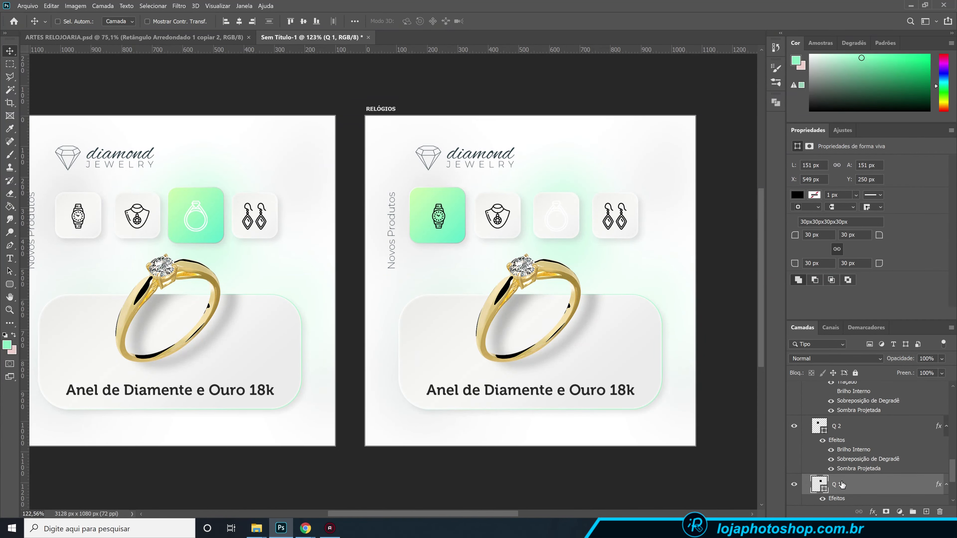
drag(841, 487, 837, 431)
double_click(837, 429)
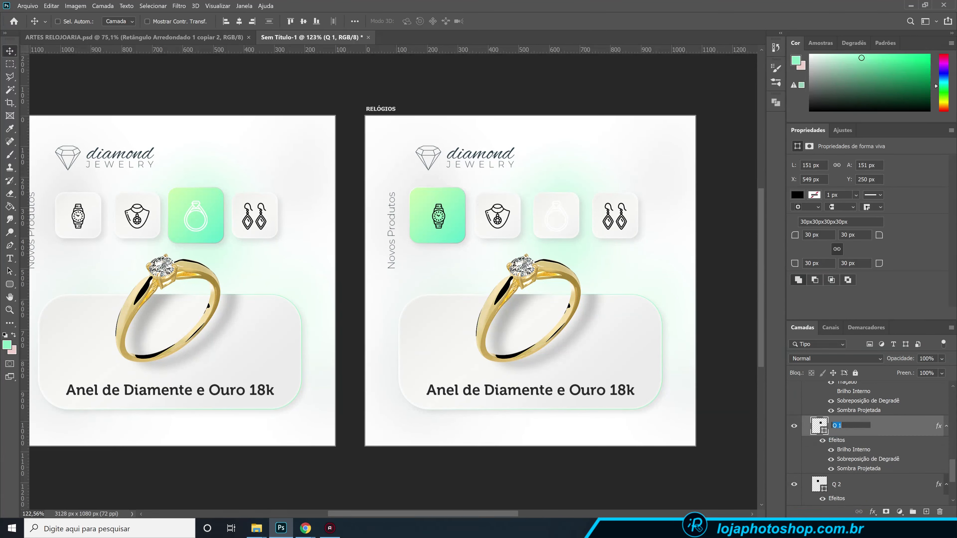
text(3)
key(Return)
Reorder the green square's layer below Q 2, directly above Camada 3, and rename it Q 1
scroll(851, 433, up, 3)
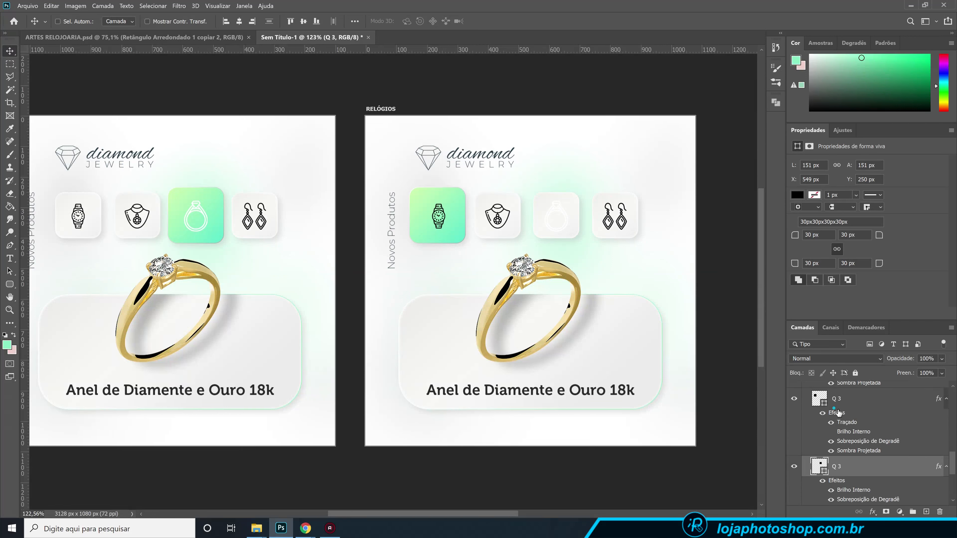
drag(835, 412, 849, 476)
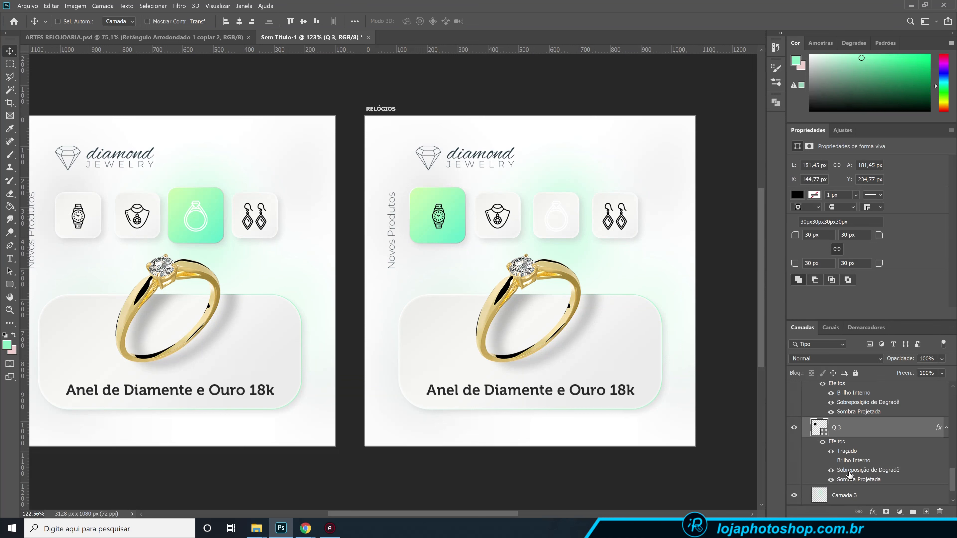
double_click(836, 427)
text(Q 1)
key(Return)
Enlarge the watch icon on the green square to about 53 × 99 px from its centre
key(ctrl)
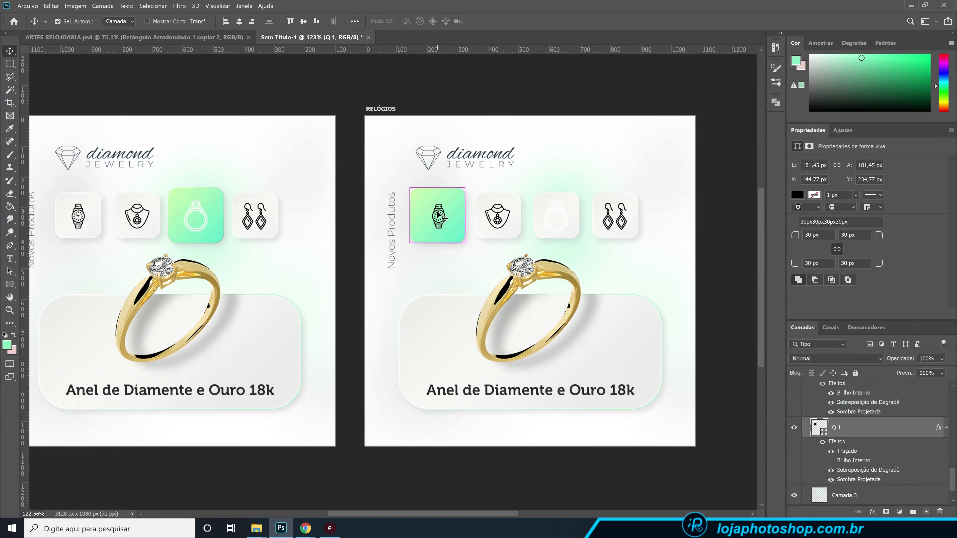
ctrl+click(445, 218)
key(ctrl+t)
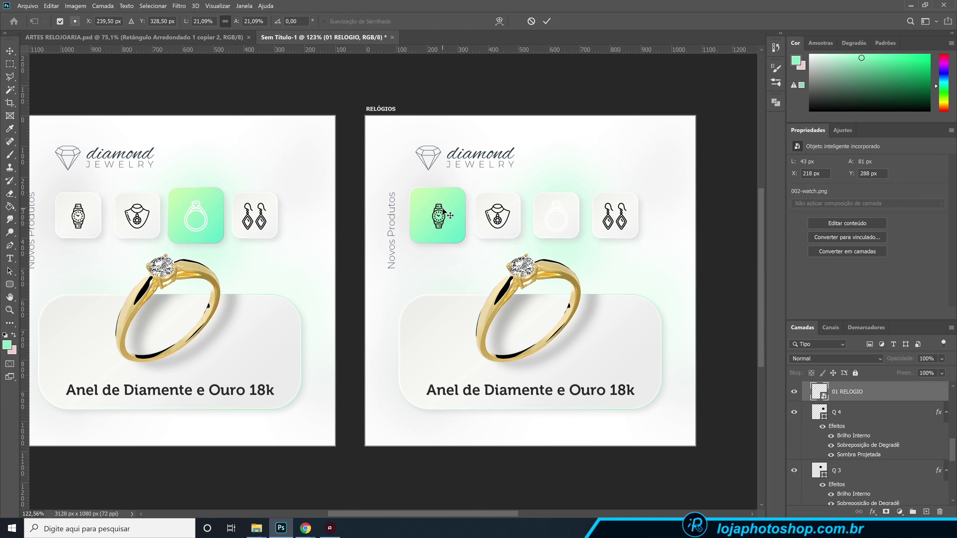
drag(449, 204, 449, 200)
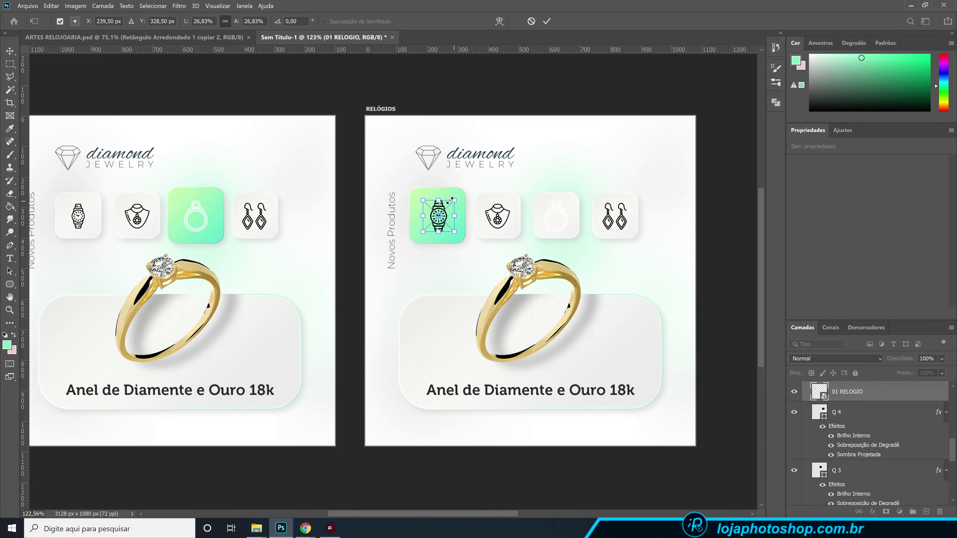
key(Return)
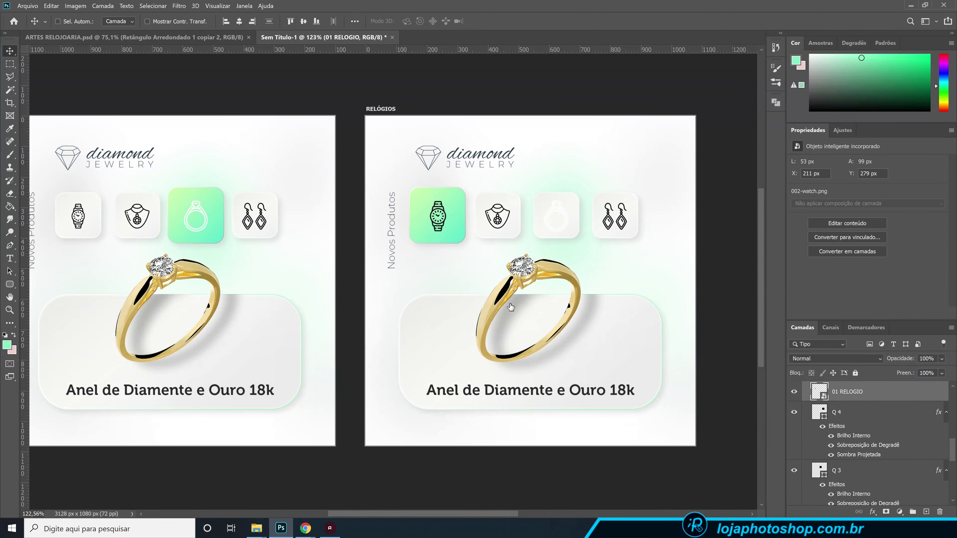
Add a white Color Overlay at 100% opacity to the 01 RELOGIO icon layer
key(h)
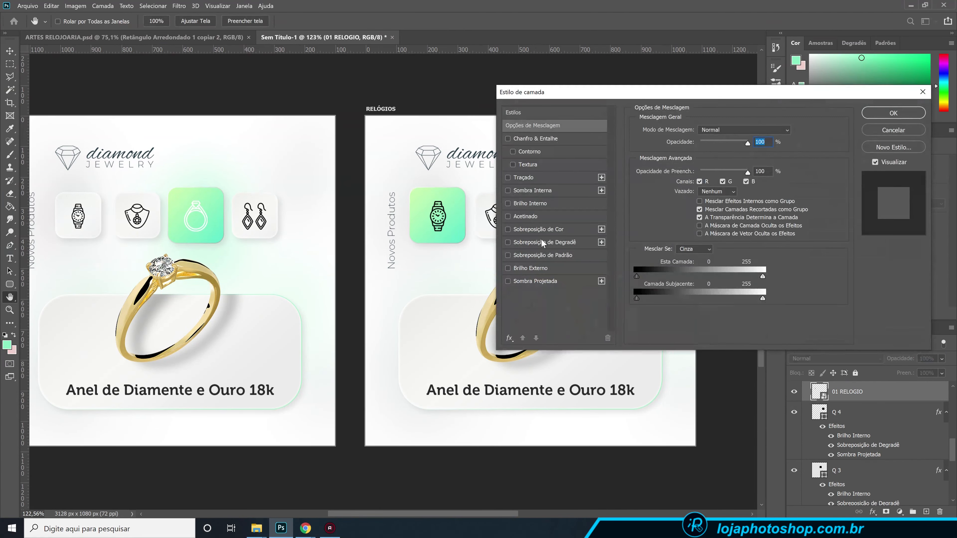
click(545, 230)
click(798, 131)
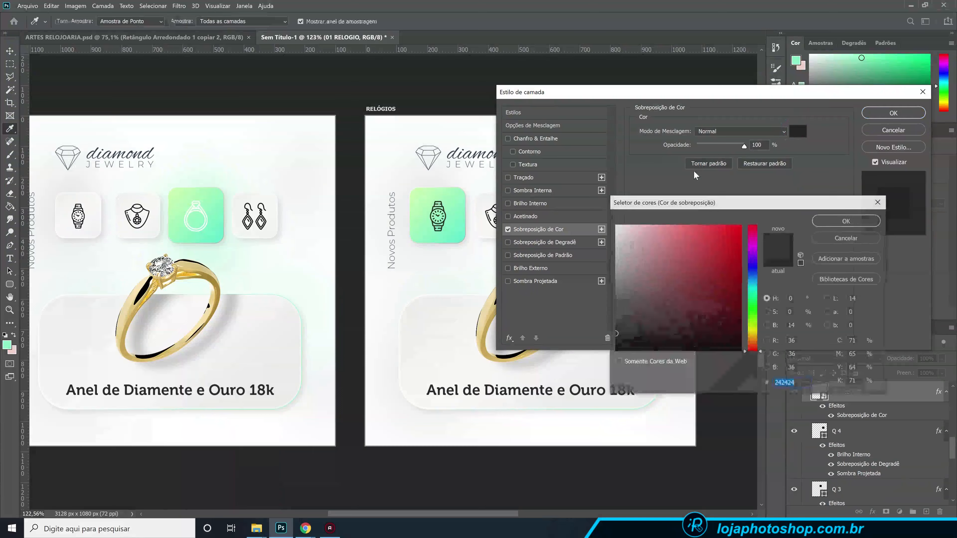
click(846, 220)
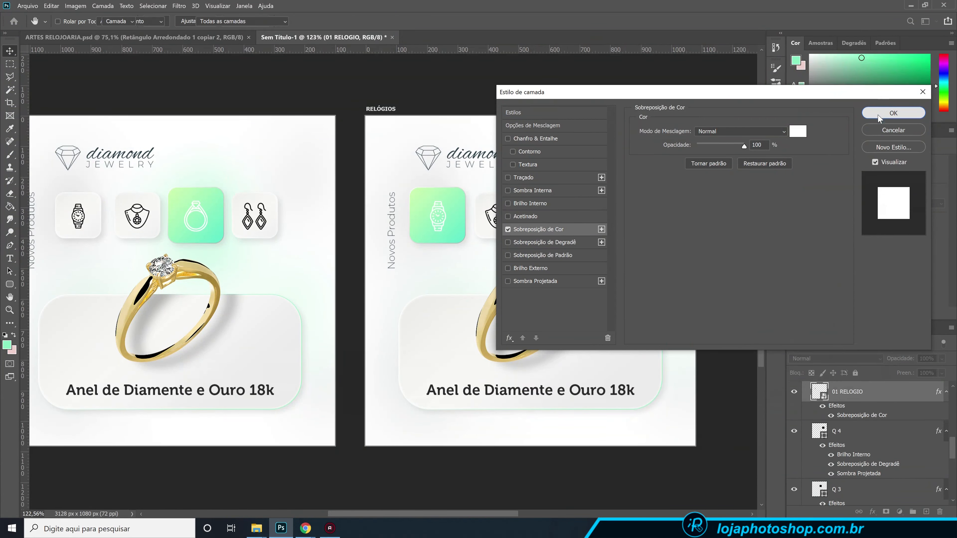
click(893, 113)
Clear the layer style from the 03 ANEL icon layer in the RELÓGIOS artboard
scroll(845, 422, up, 1)
scroll(846, 421, up, 3)
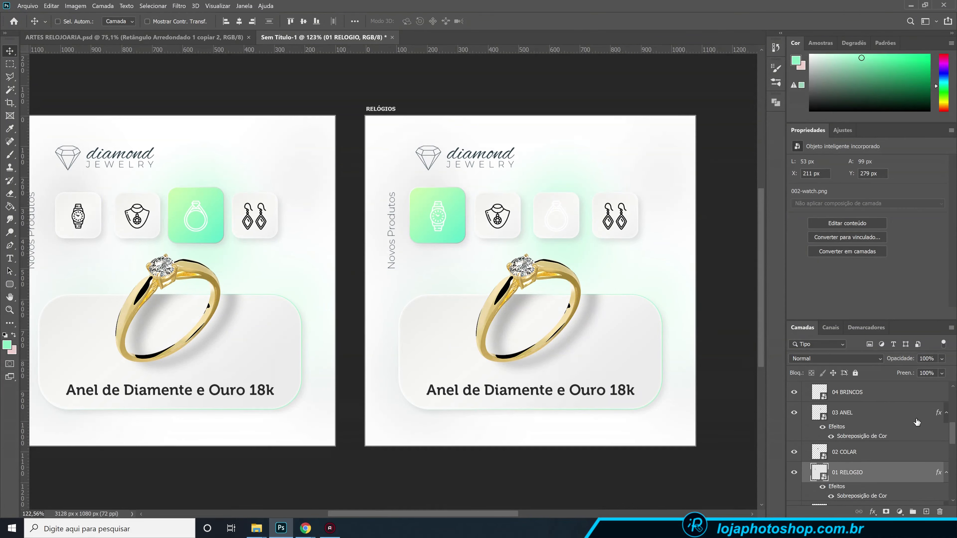
right_click(880, 412)
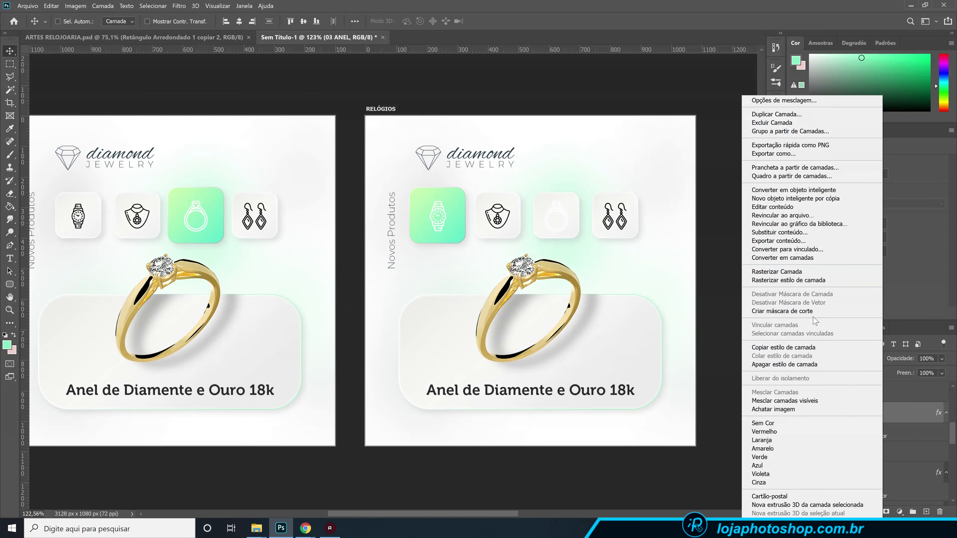
click(810, 364)
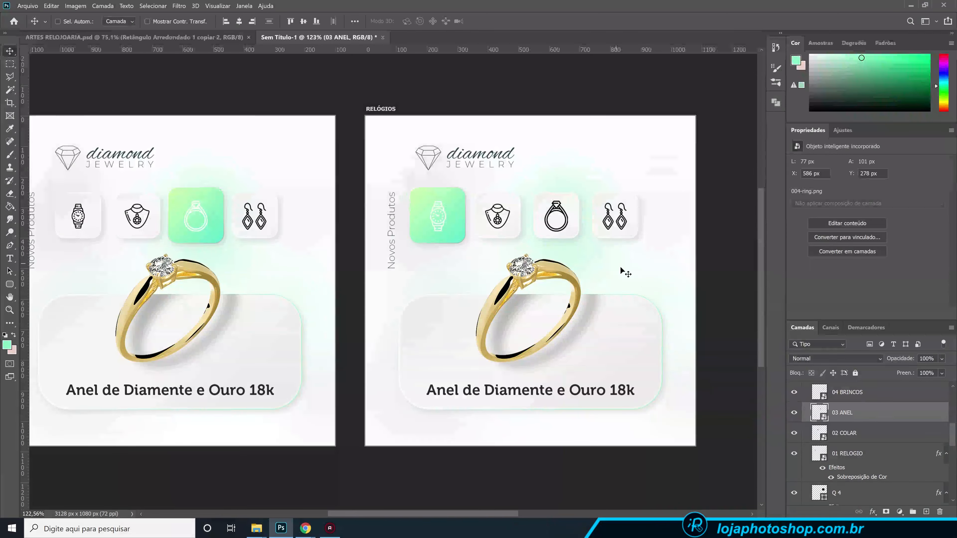
Scale down the ring icon on its white square to about 69 × 89 px
ctrl+click(552, 216)
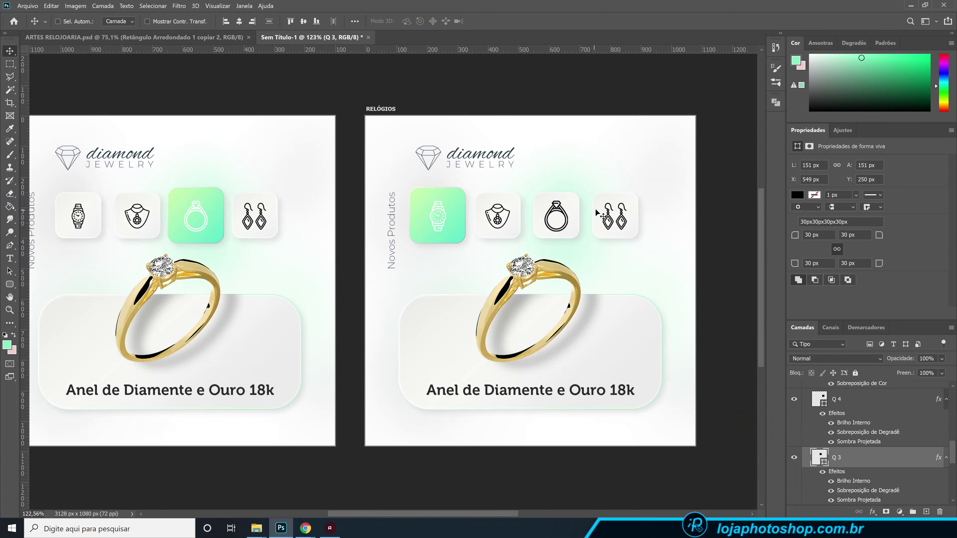
scroll(601, 216, up, 3)
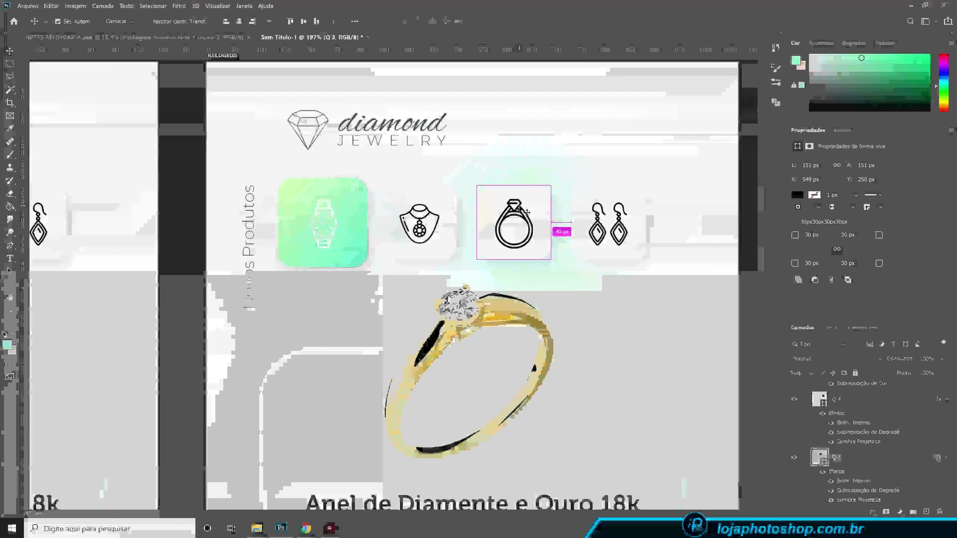
click(526, 213)
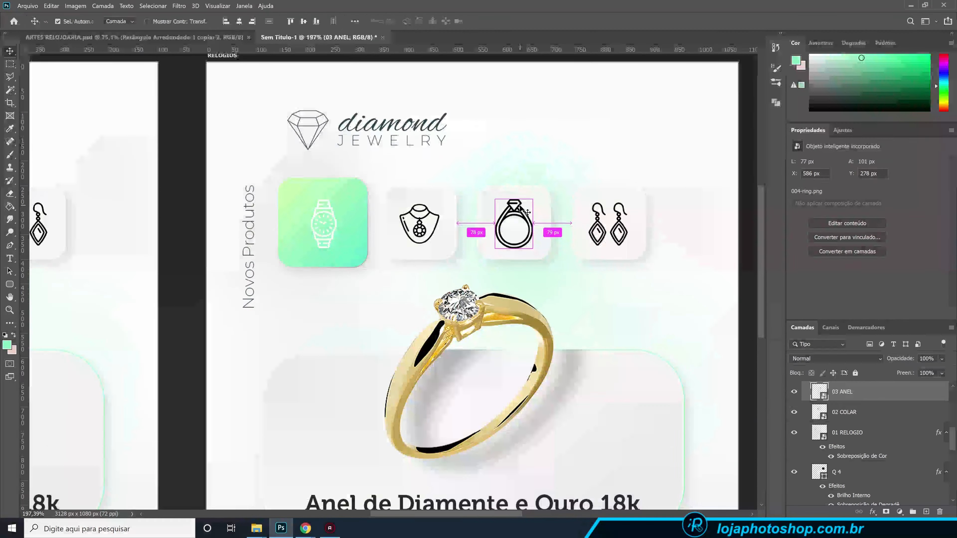
key(ctrl+t)
drag(536, 199, 535, 202)
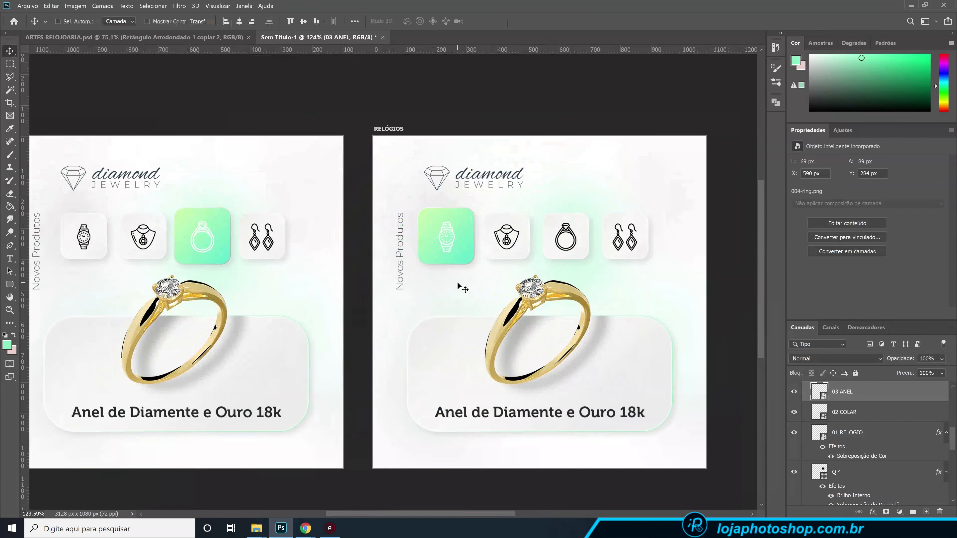
Change the Gradient Overlay on the Q 1 square in the RELÓGIOS artboard to the Roxo_02 preset from the Violetas group
click(464, 260)
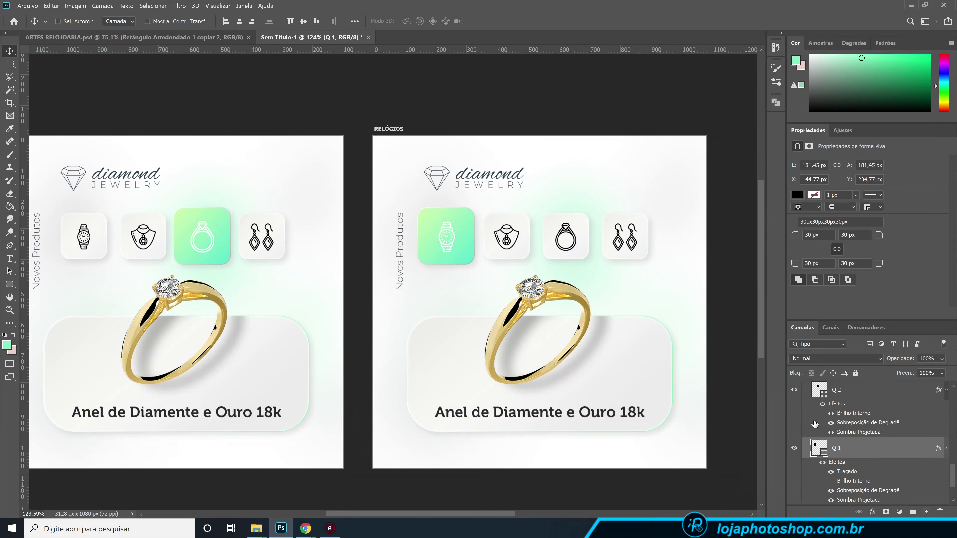
scroll(832, 437, down, 1)
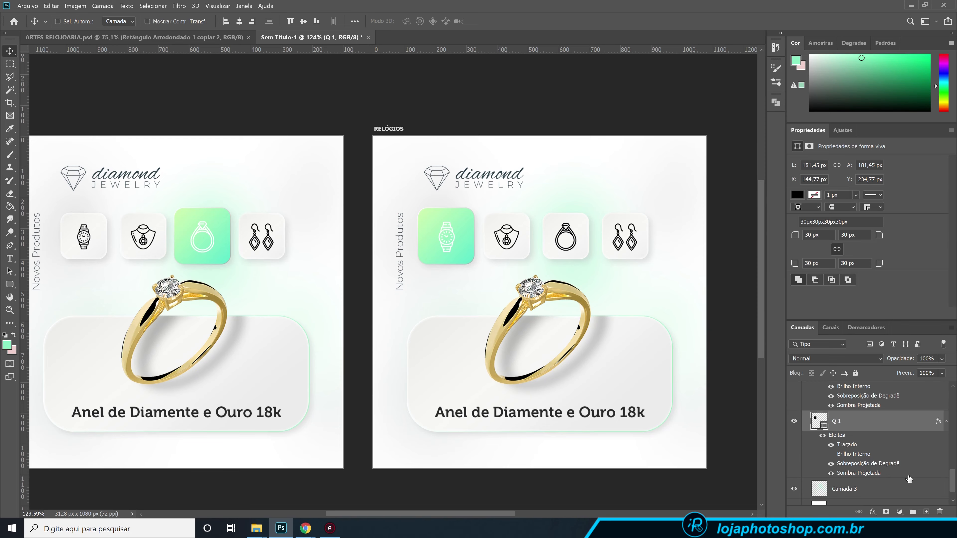
double_click(900, 464)
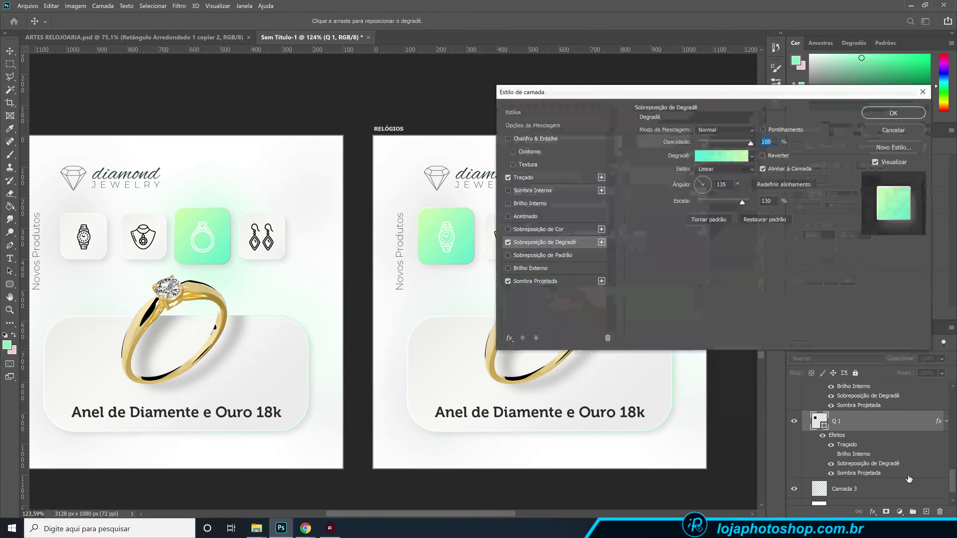
drag(716, 97, 736, 22)
click(727, 83)
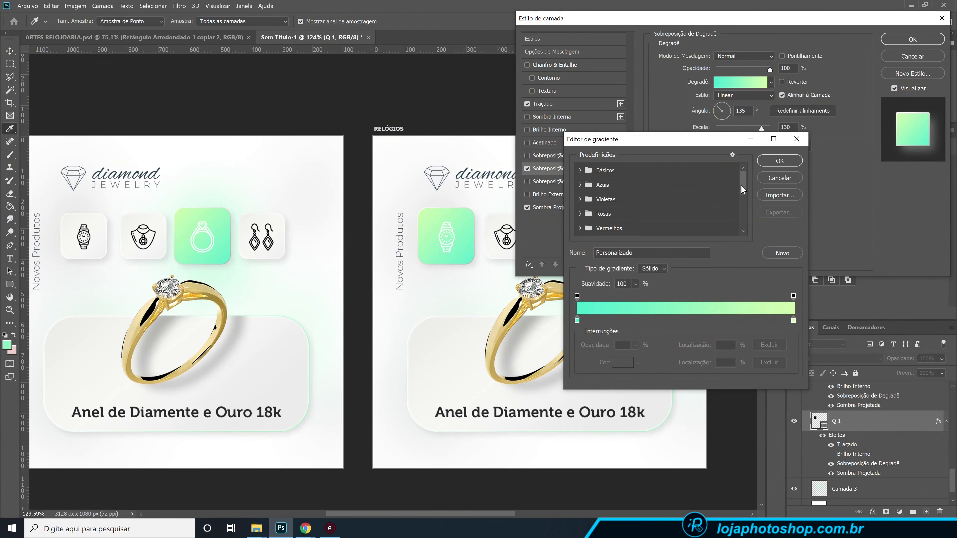
mouse_move(741, 183)
mouse_down()
mouse_move(741, 201)
mouse_move(741, 184)
mouse_up()
click(580, 198)
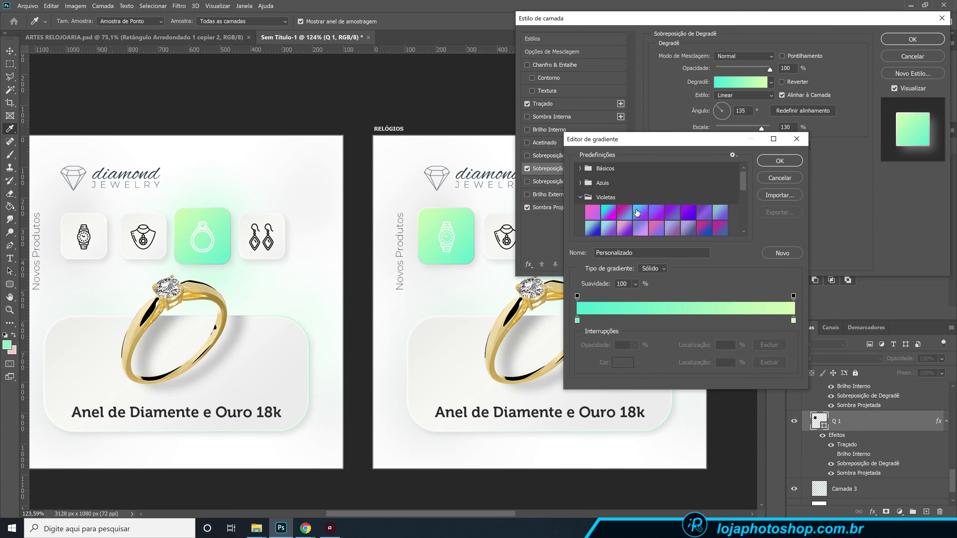
click(639, 213)
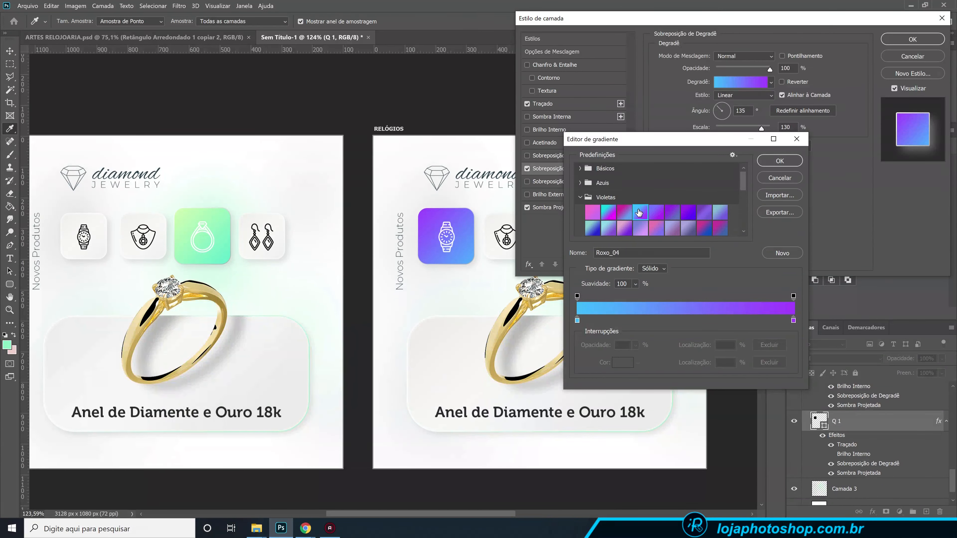
click(605, 213)
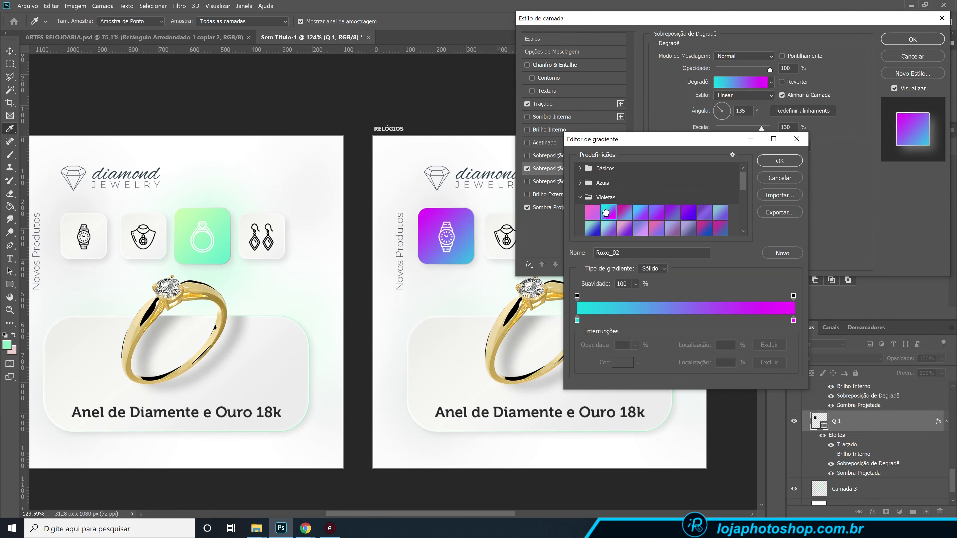
click(780, 160)
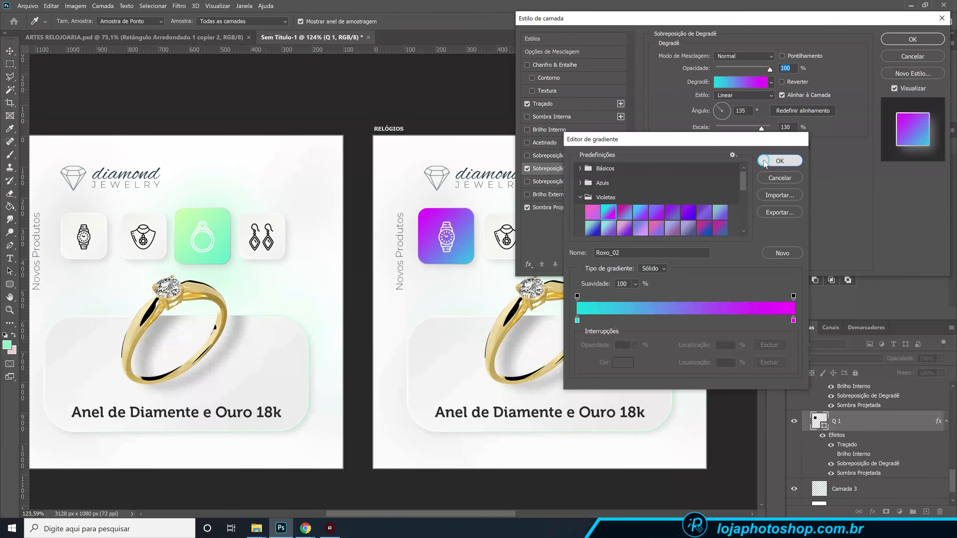
Set the angle of the Q 1 square's Gradient Overlay to -62°
click(725, 112)
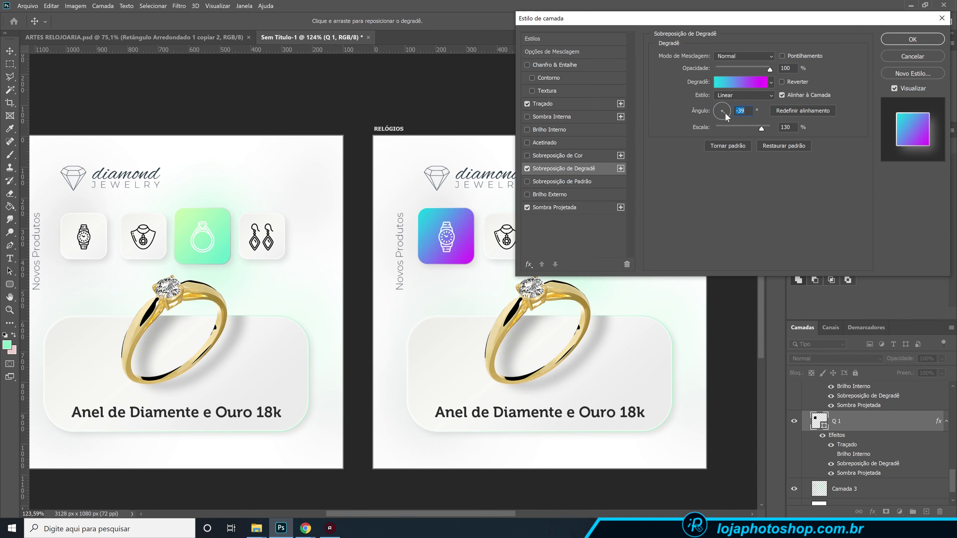
click(725, 117)
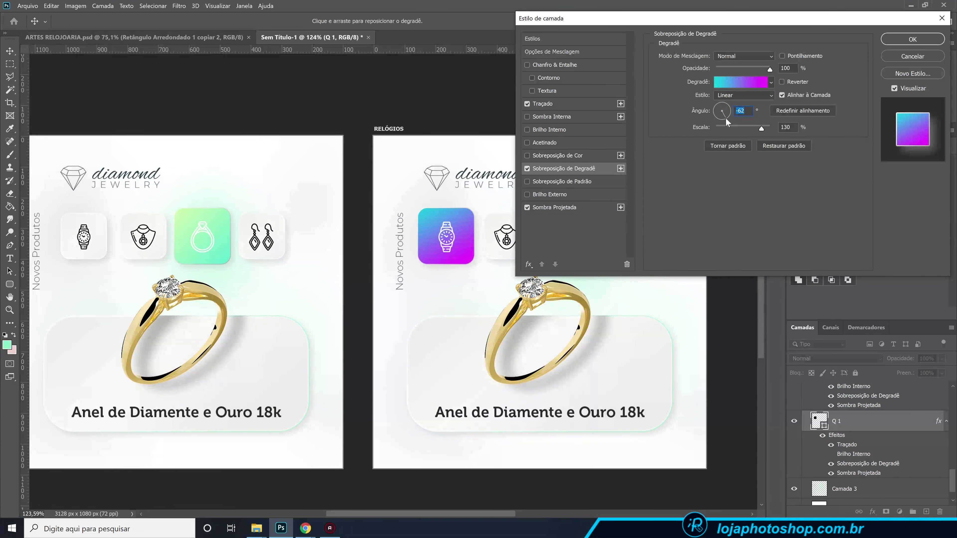
key(Return)
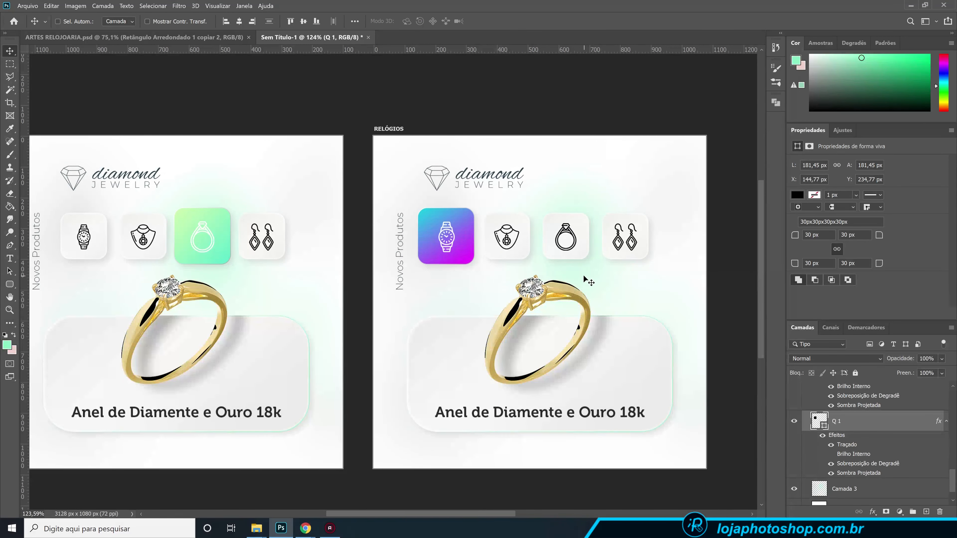
Erase the green glow on Camada 3 behind the icons and card in the RELÓGIOS artboard with a soft 500 px eraser
scroll(868, 457, down, 1)
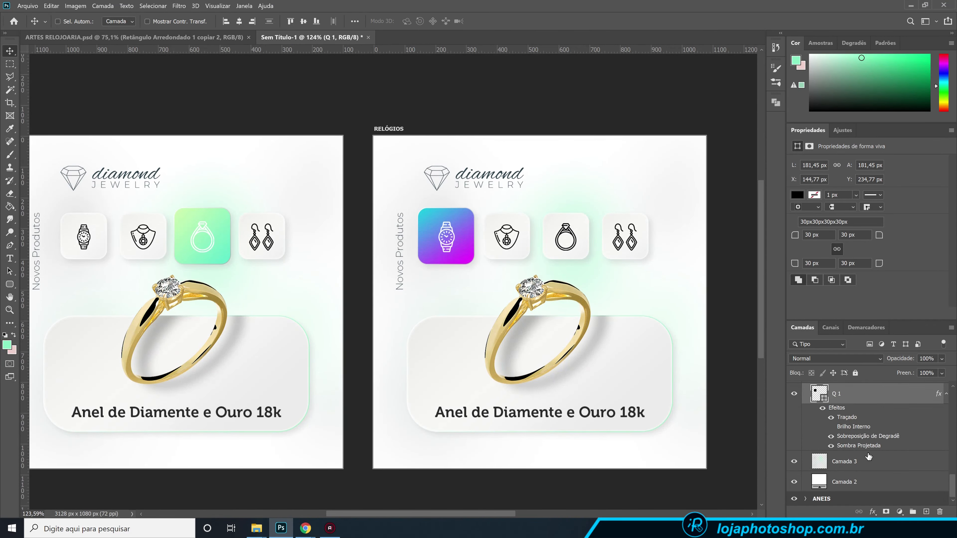
click(795, 461)
click(795, 461)
click(845, 462)
click(9, 193)
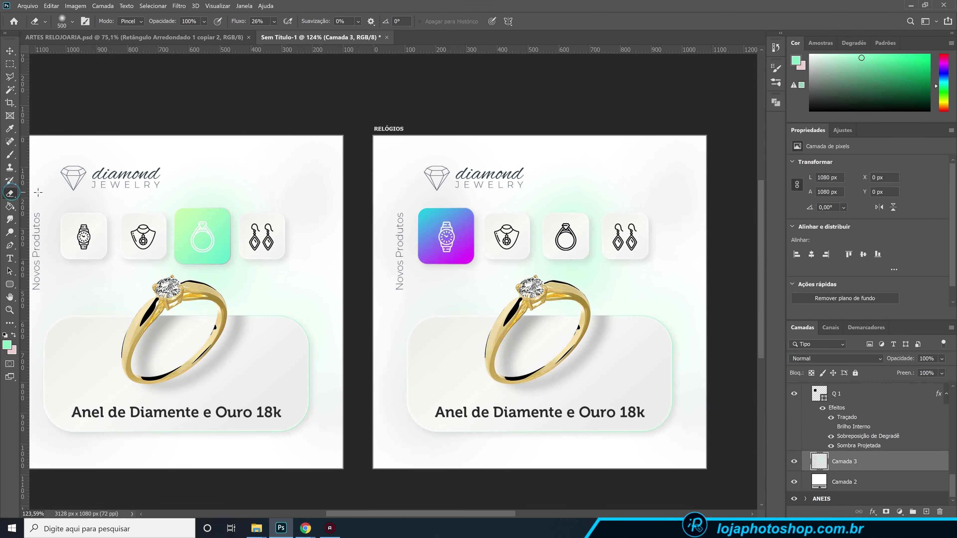
mouse_move(446, 238)
mouse_down()
mouse_move(554, 240)
mouse_move(593, 246)
mouse_up()
mouse_move(574, 261)
mouse_down()
mouse_move(579, 242)
mouse_move(562, 248)
mouse_move(566, 235)
mouse_move(544, 245)
mouse_move(572, 236)
mouse_move(496, 328)
mouse_move(630, 320)
mouse_move(629, 342)
mouse_move(602, 371)
mouse_up()
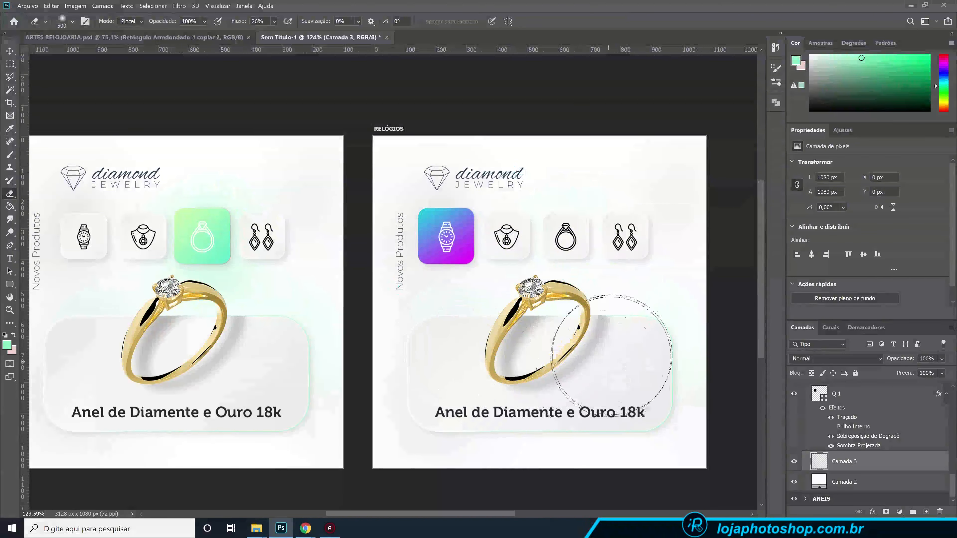
Paint soft glows on Camada 3 around the watch square and beside the card in purple sampled from that square
click(10, 155)
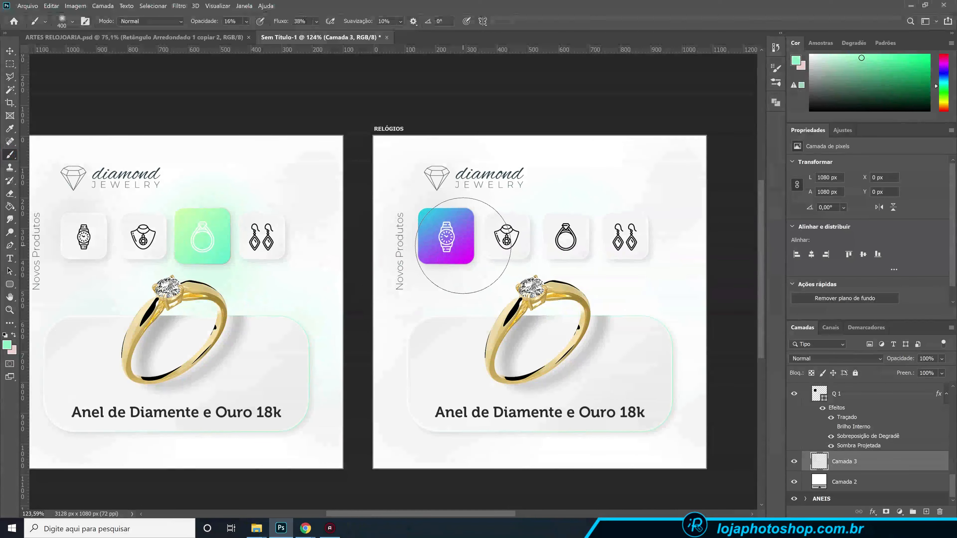
alt+click(461, 238)
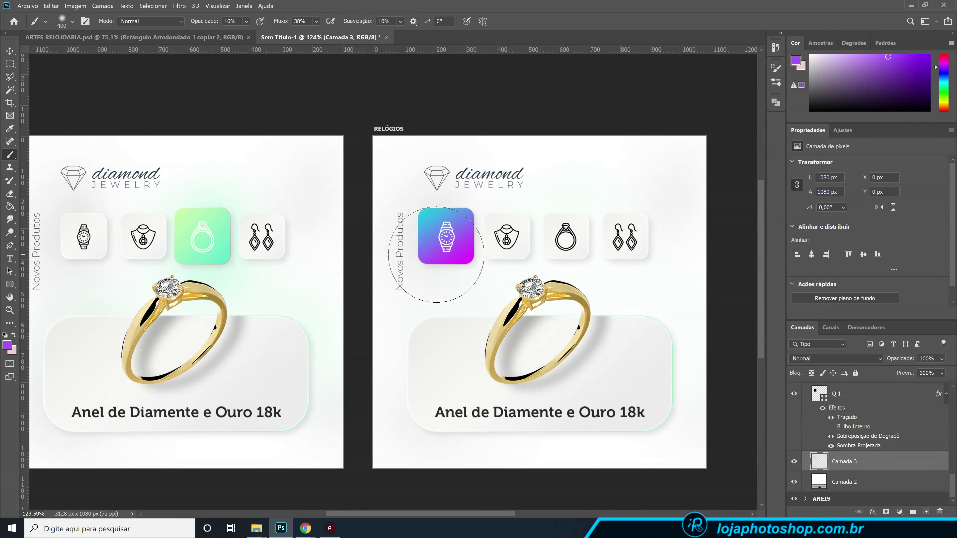
click(399, 197)
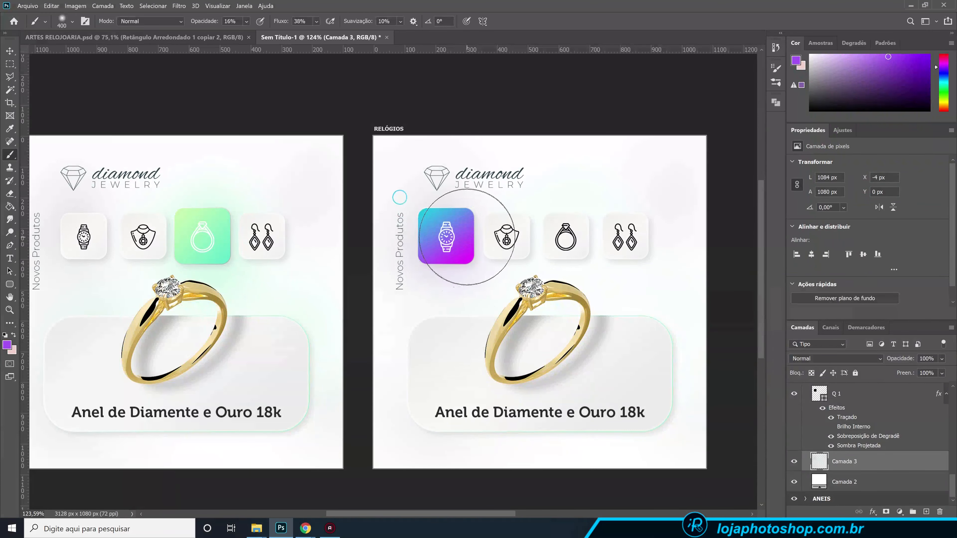
click(472, 246)
click(460, 246)
click(441, 272)
key(])
click(648, 340)
click(376, 331)
key([)
key([)
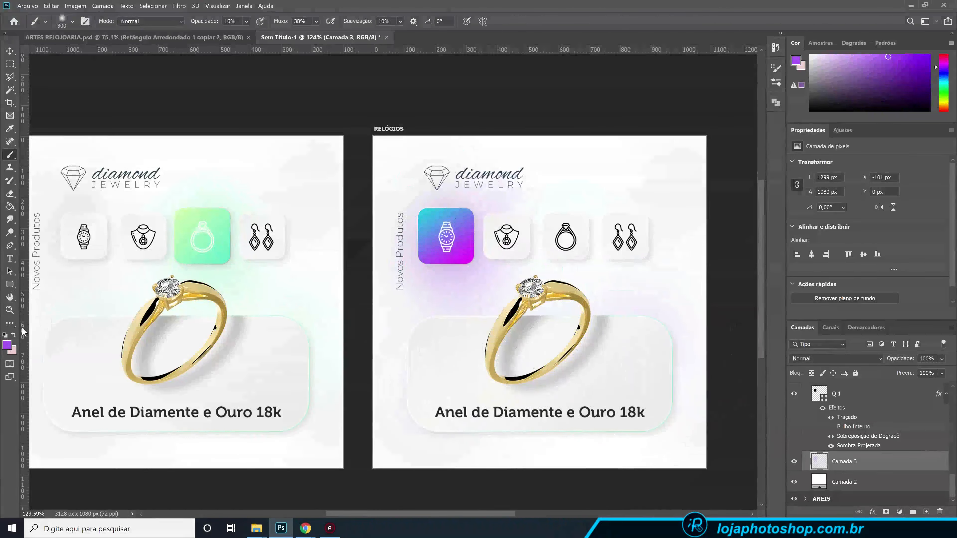
Paint soft light grey (#d0d0d0) shading on Camada 3 over the RELÓGIOS background's upper corner and outer edge with a 600 px brush
click(3, 346)
drag(641, 268, 601, 246)
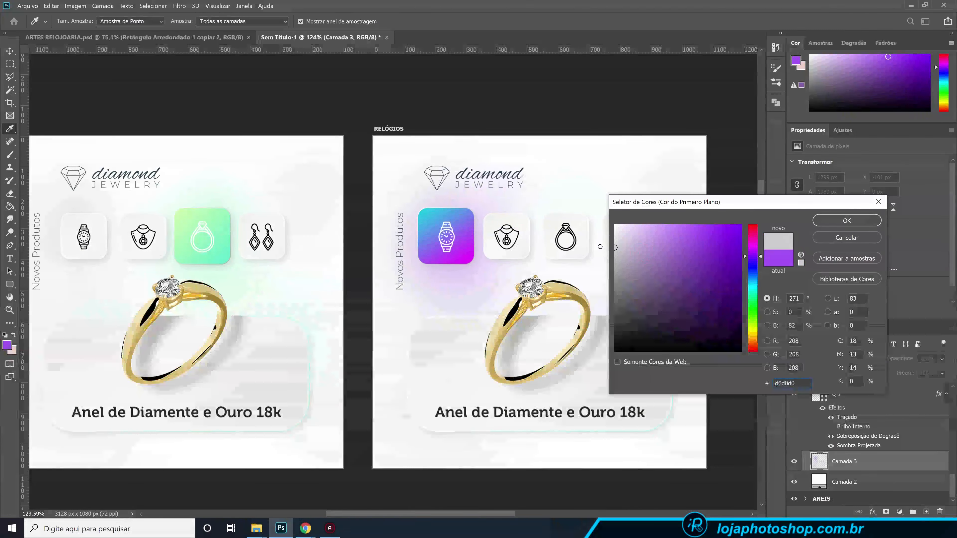
click(846, 221)
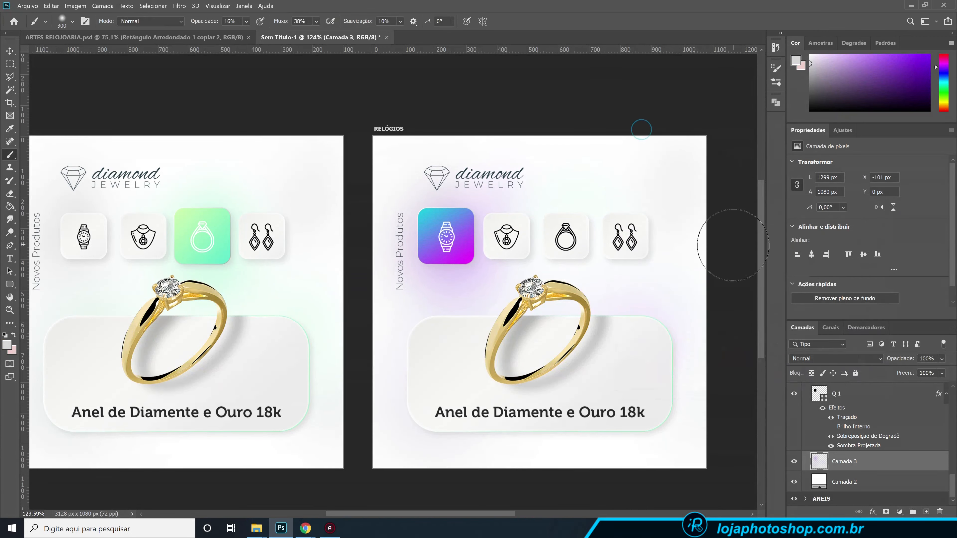
key(])
key(])
key(])
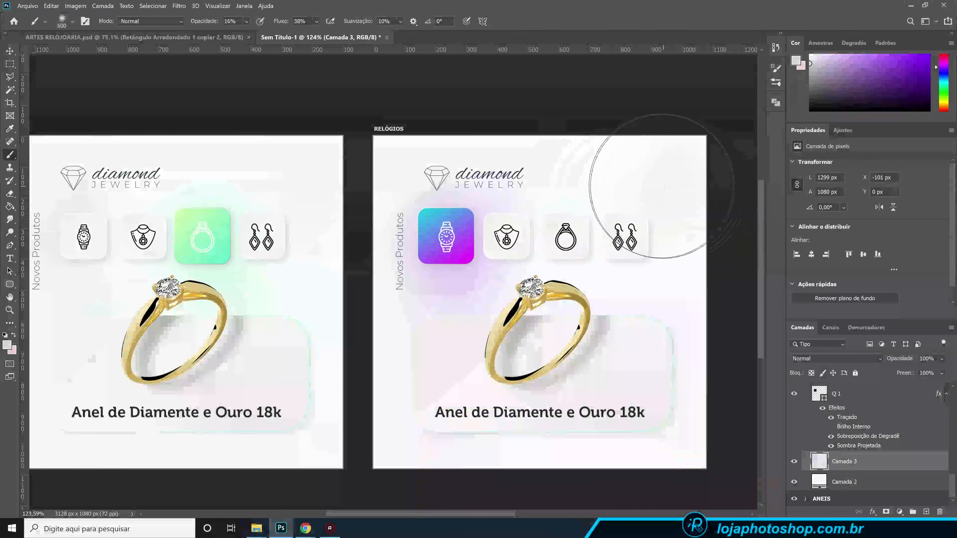
click(684, 193)
click(601, 157)
click(603, 150)
click(655, 230)
click(639, 214)
click(628, 182)
click(702, 448)
click(720, 297)
click(697, 155)
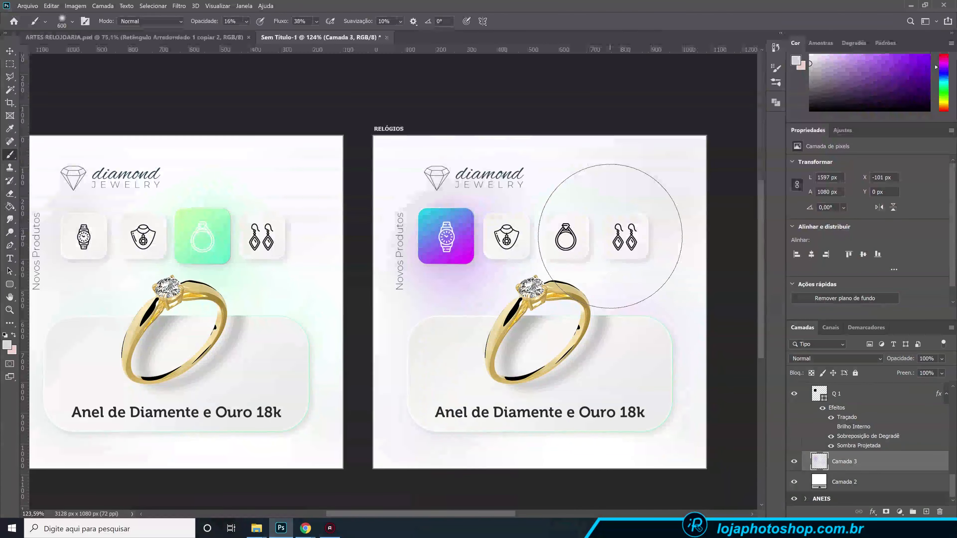
Compare the RELÓGIOS artboard with and without the painted Camada 3 glow layer
click(453, 239)
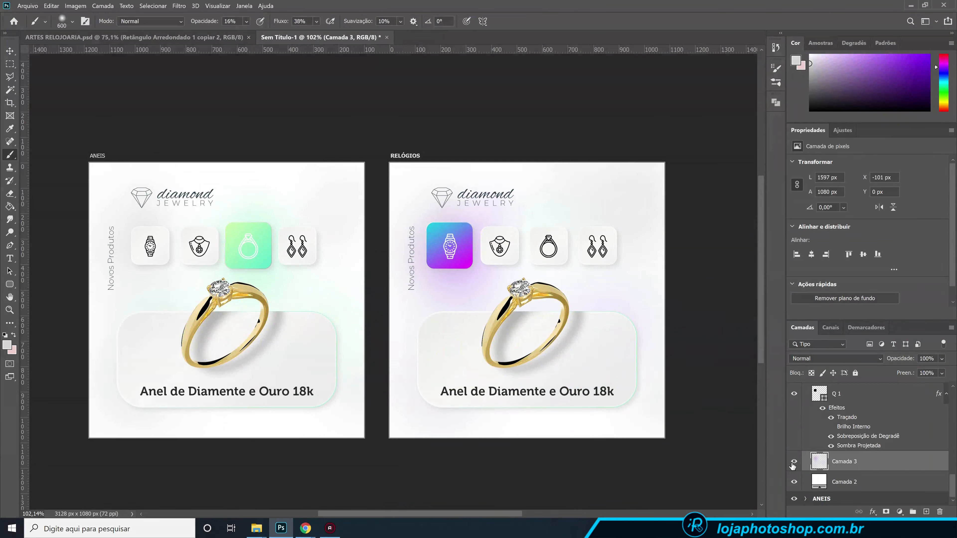
click(794, 461)
click(793, 461)
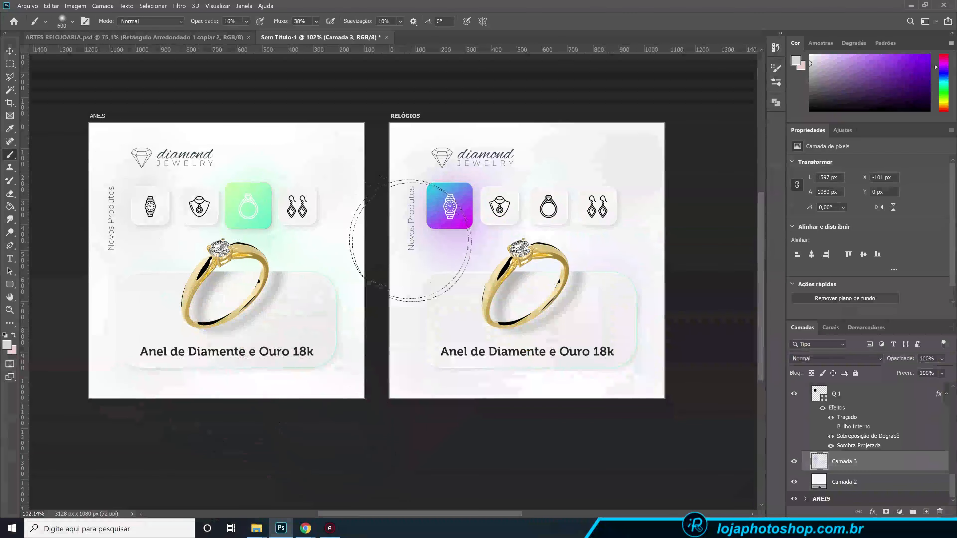
scroll(602, 348, down, 3)
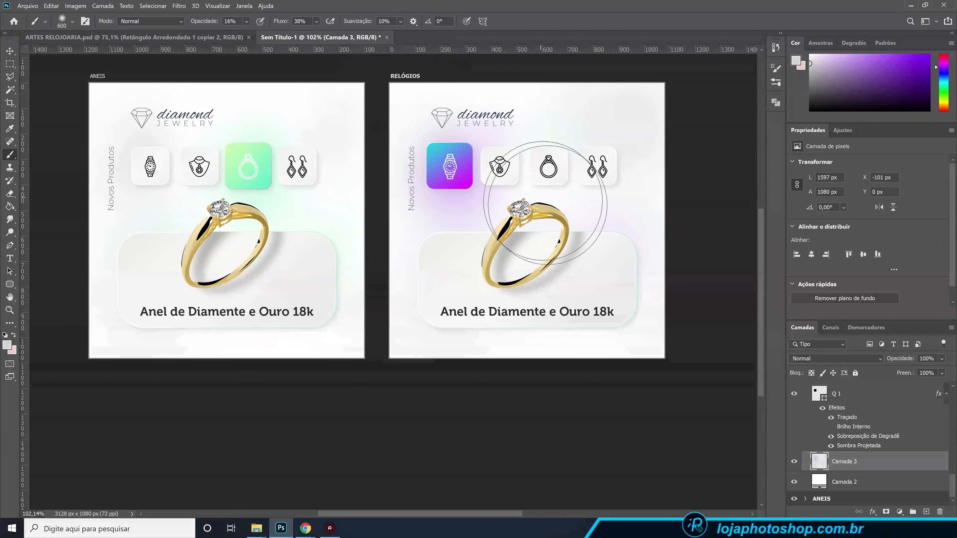
scroll(892, 433, up, 2)
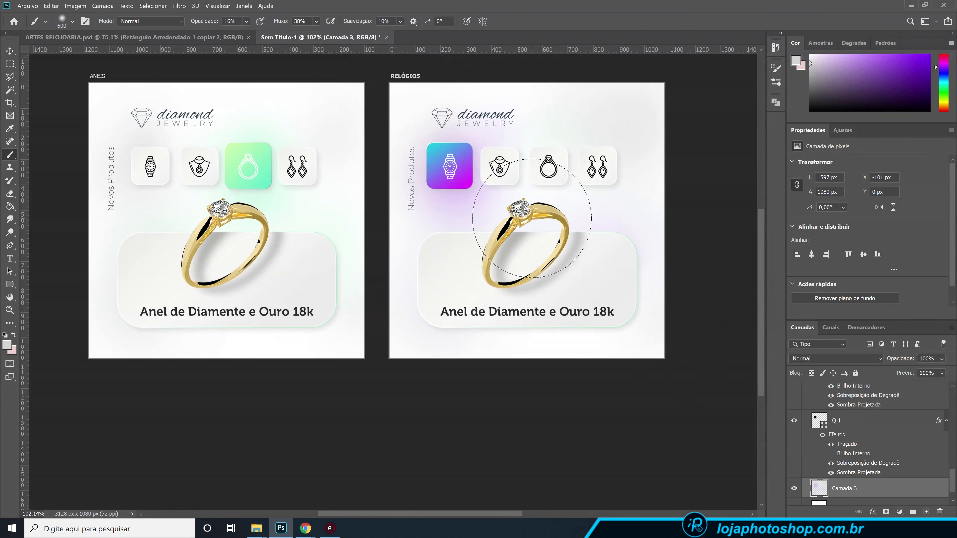
Open the contents of the Retângulo Arredondado 1 smart object from the RELÓGIOS artboard for editing
key(v)
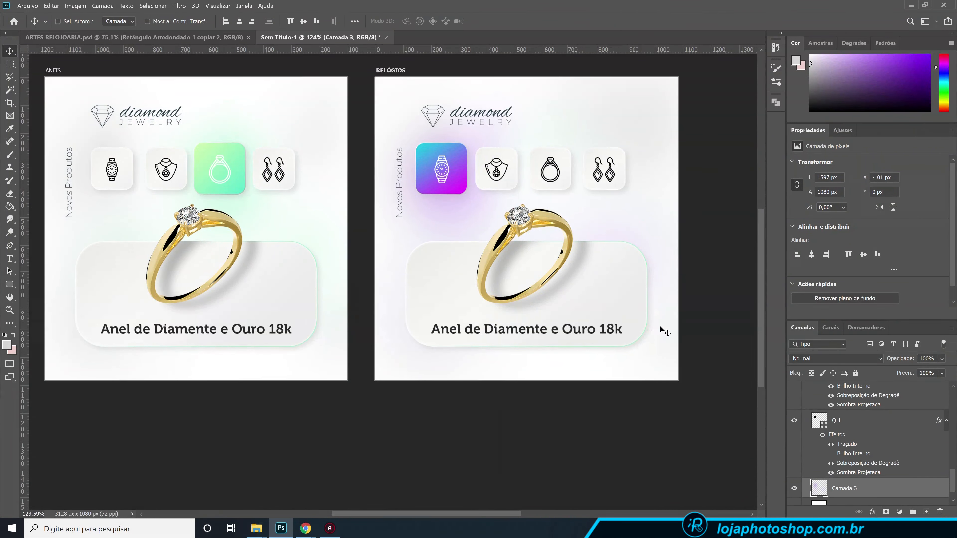
alt+scroll(651, 325, up, 1)
scroll(864, 451, up, 3)
scroll(864, 450, up, 5)
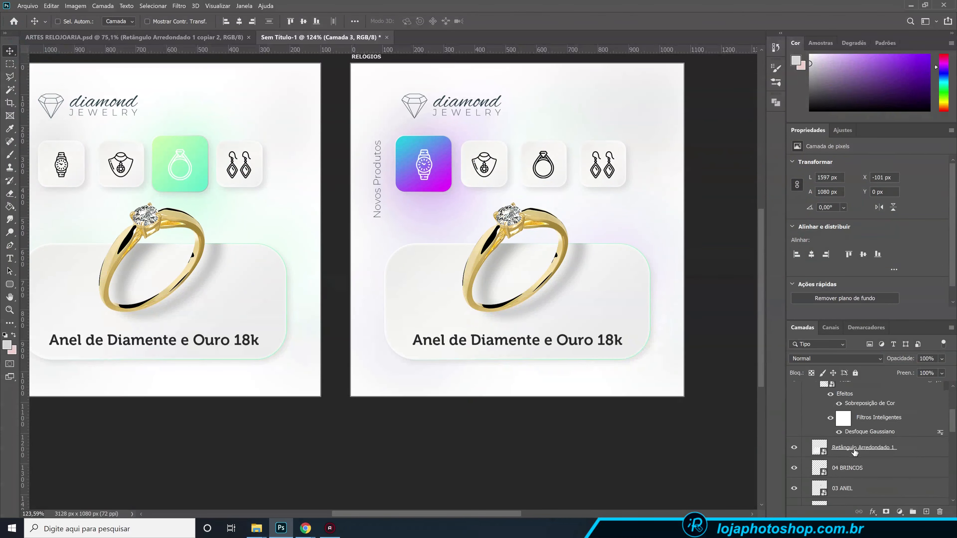
click(795, 447)
click(795, 447)
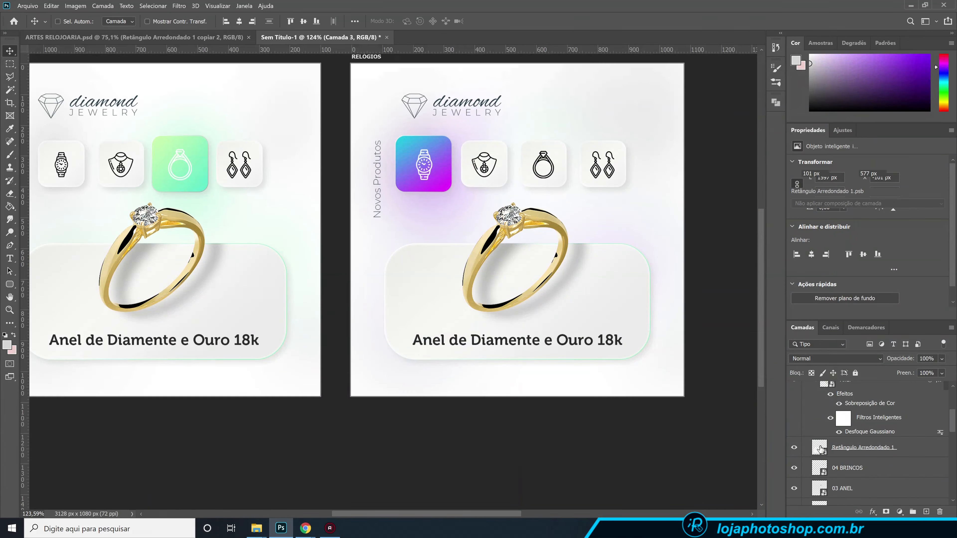
double_click(820, 447)
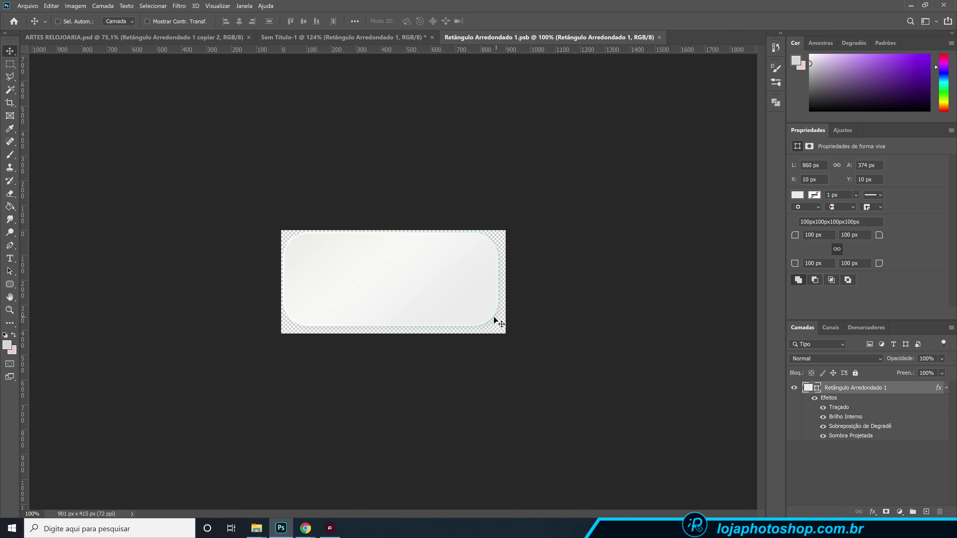
Set the end colour of the rounded rectangle's gradient stroke to #cd92ef and update the card in the post document
double_click(840, 408)
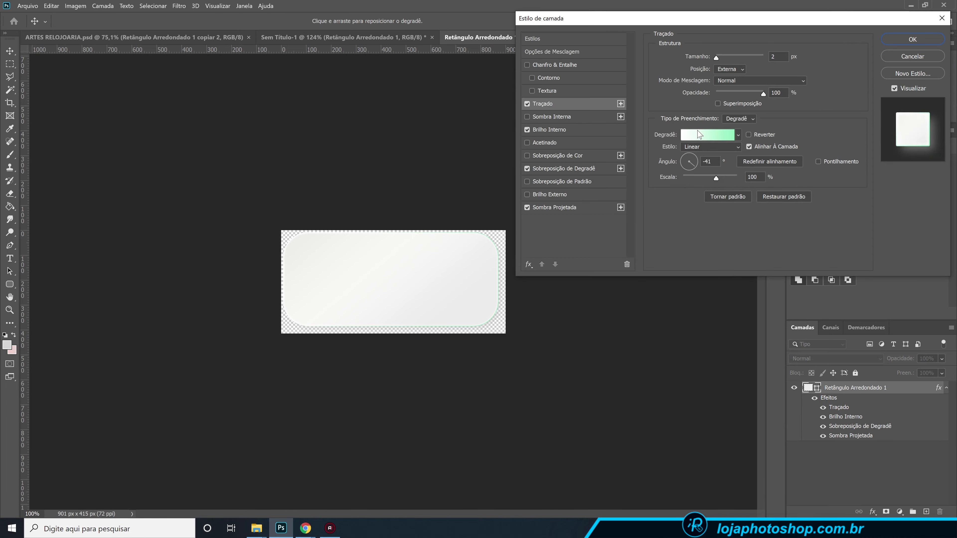
click(697, 132)
click(793, 322)
click(616, 365)
drag(753, 267, 759, 257)
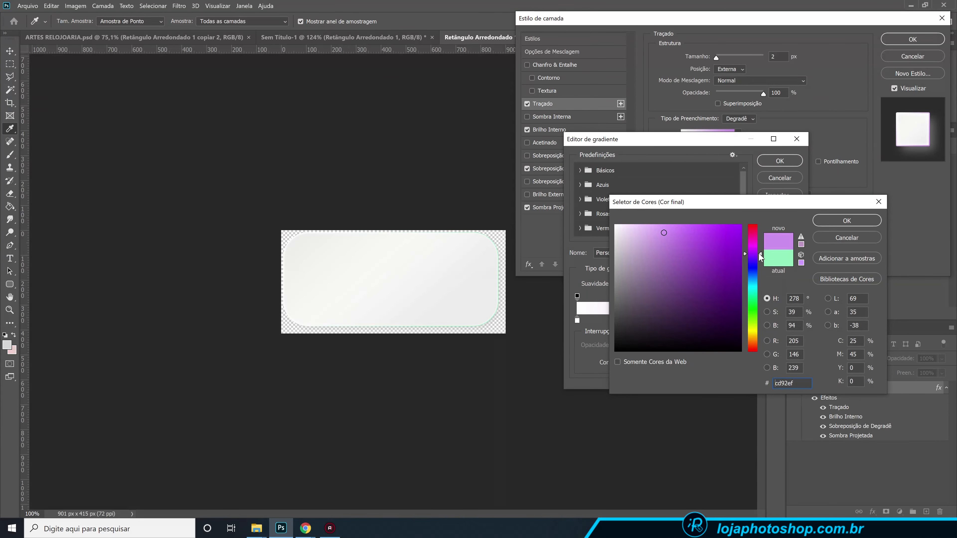
click(843, 220)
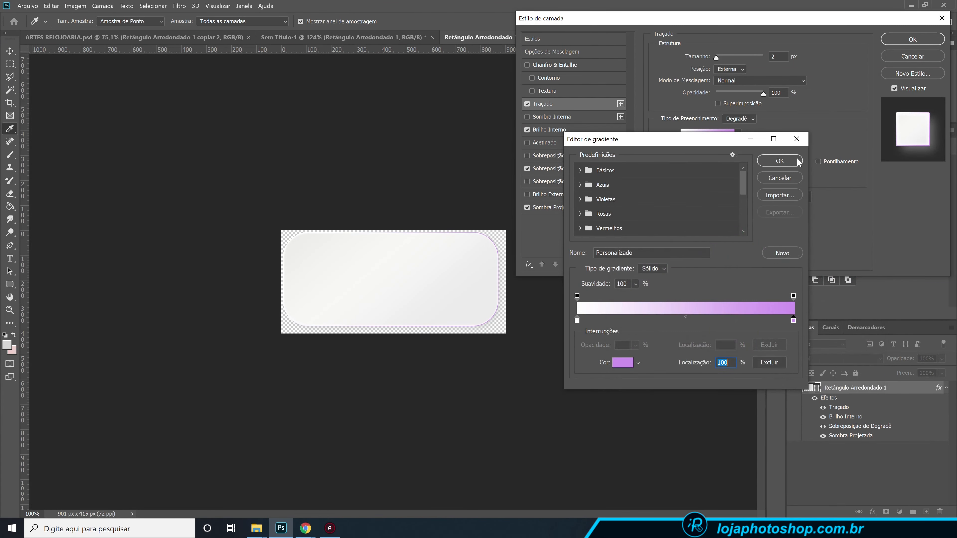
click(779, 161)
click(907, 40)
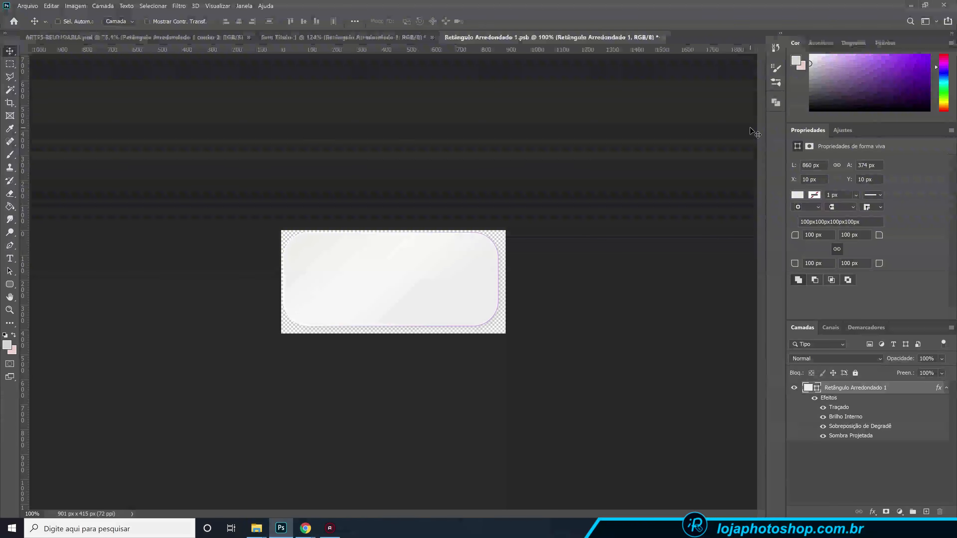
click(336, 35)
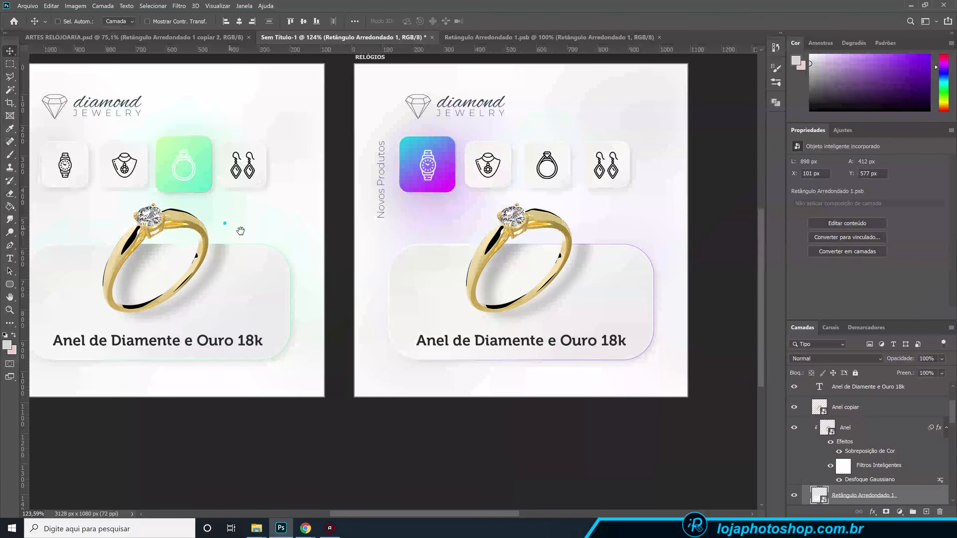
Set the drop shadow colour of the green ring tile Q 3 to #8beebf, sampled from the tile's gradient
drag(229, 229, 265, 241)
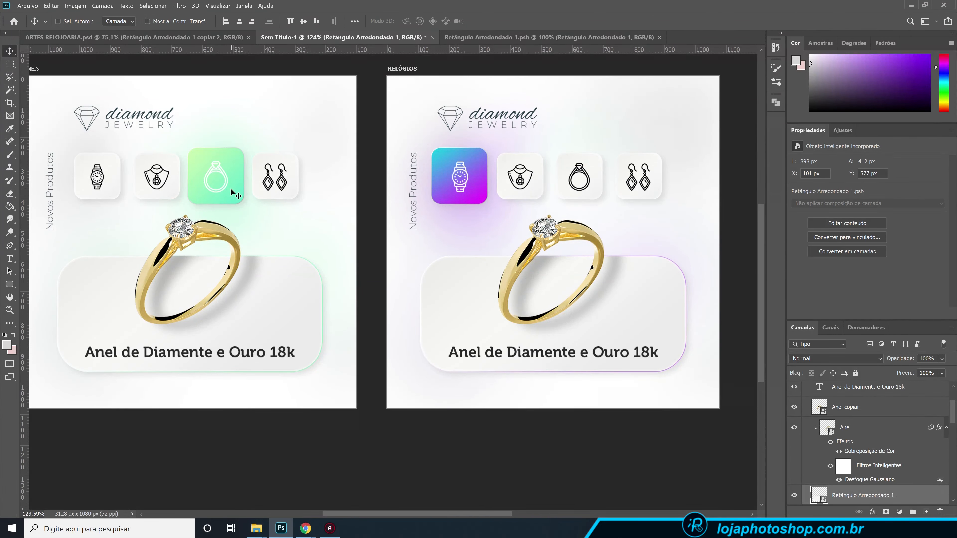
ctrl+click(238, 196)
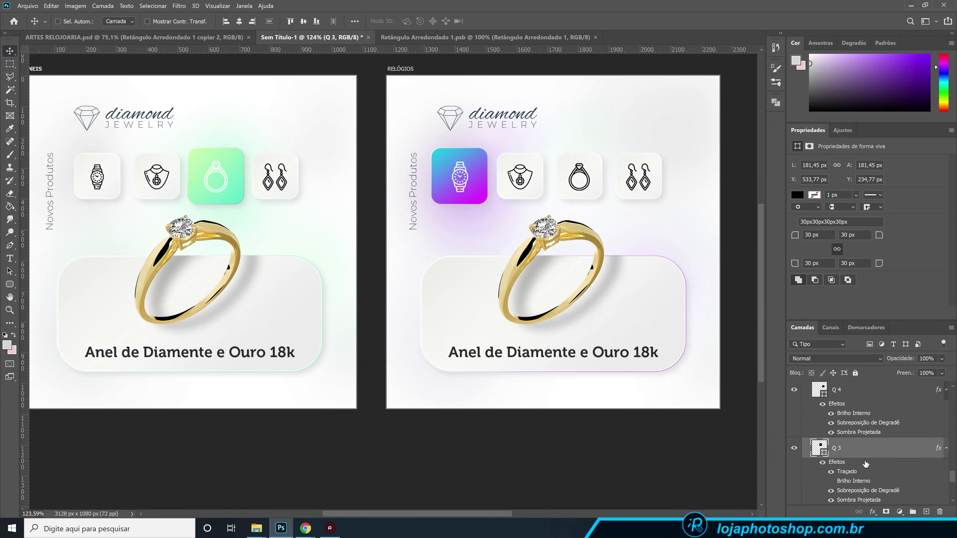
scroll(865, 464, down, 1)
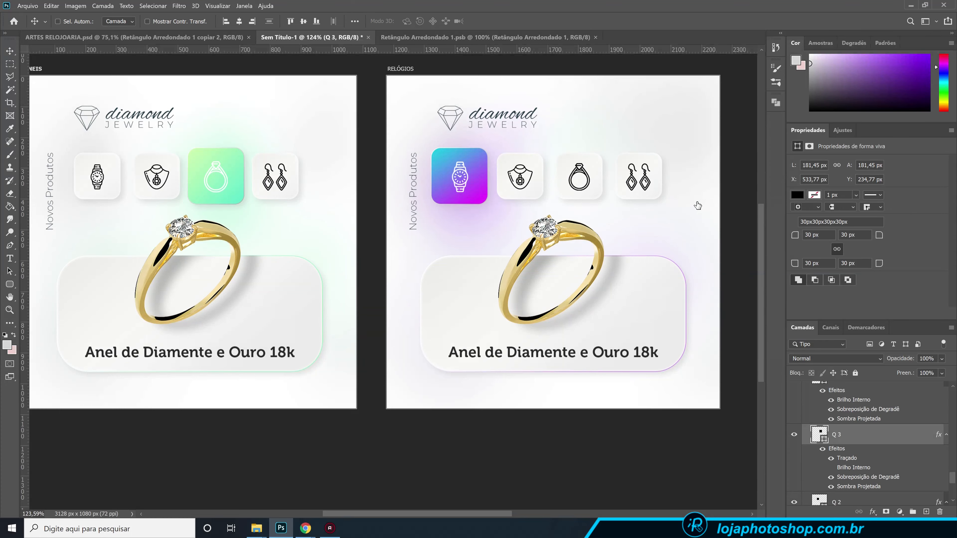
click(815, 58)
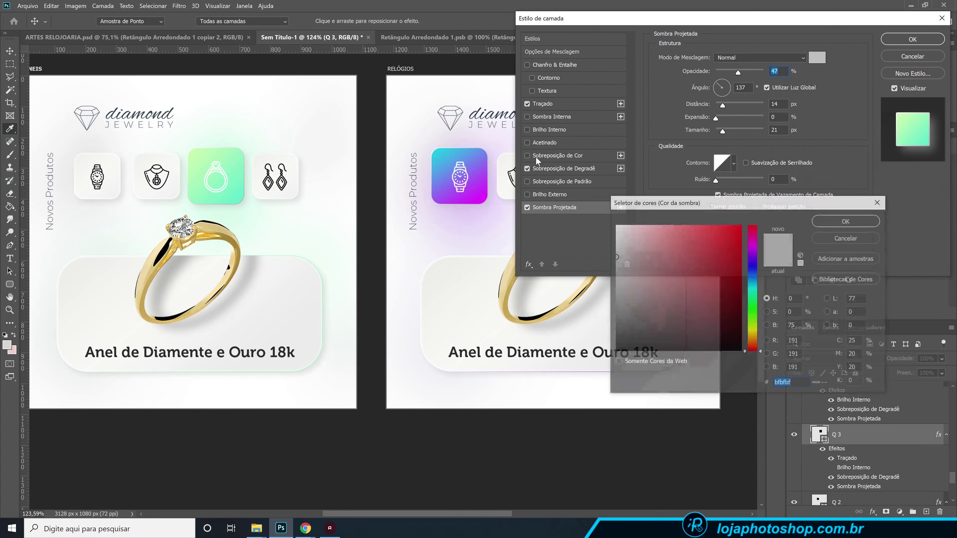
click(236, 185)
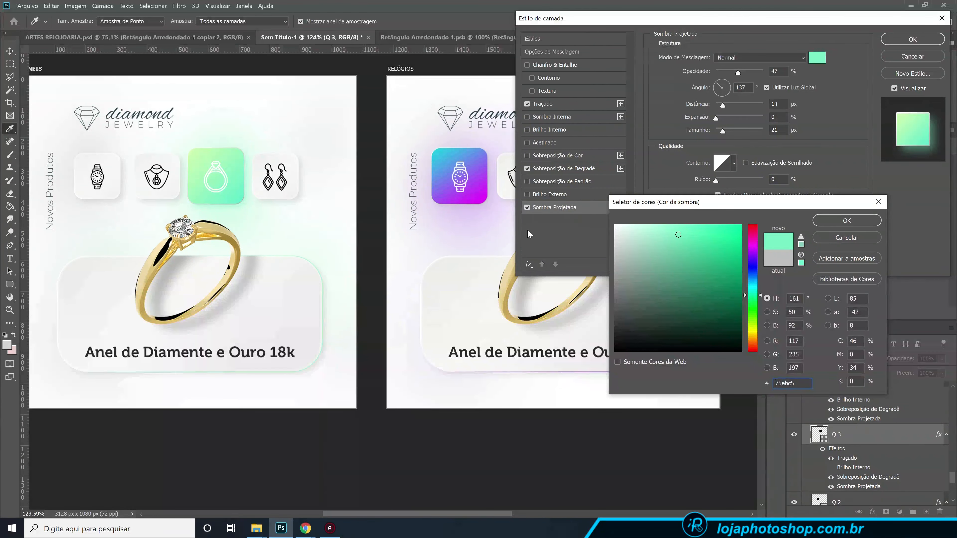
click(236, 163)
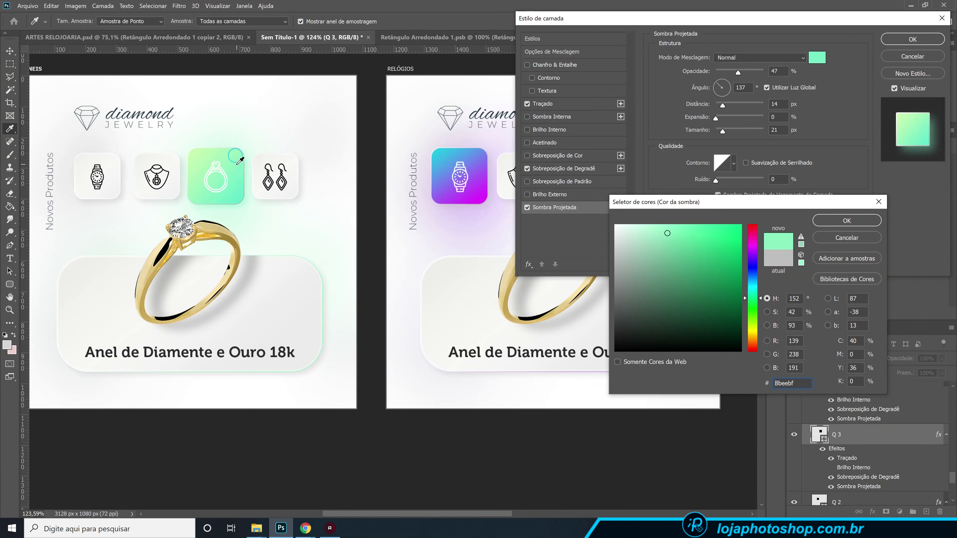
click(844, 222)
Set the green tile's drop shadow to 83% opacity and 24 px size, and apply the layer style
drag(738, 71, 752, 72)
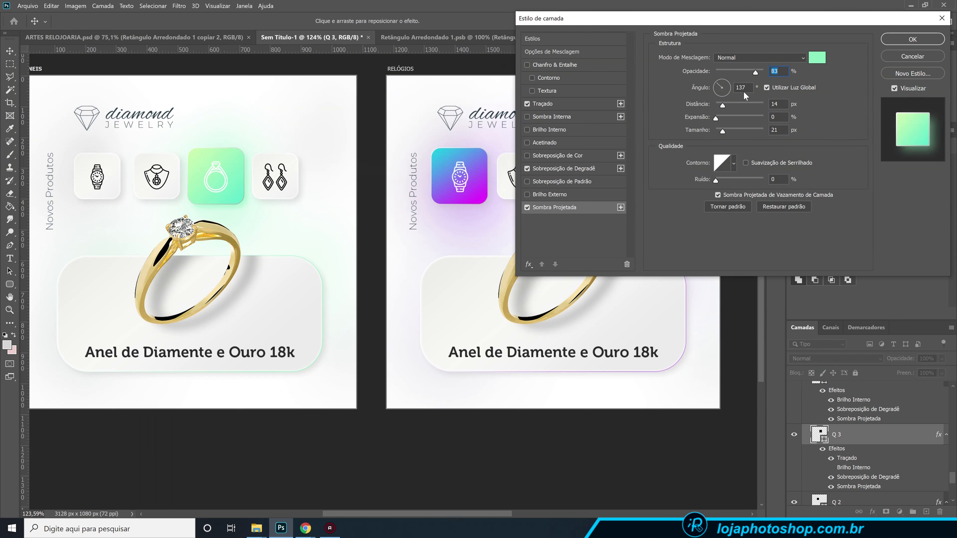
drag(722, 131, 720, 131)
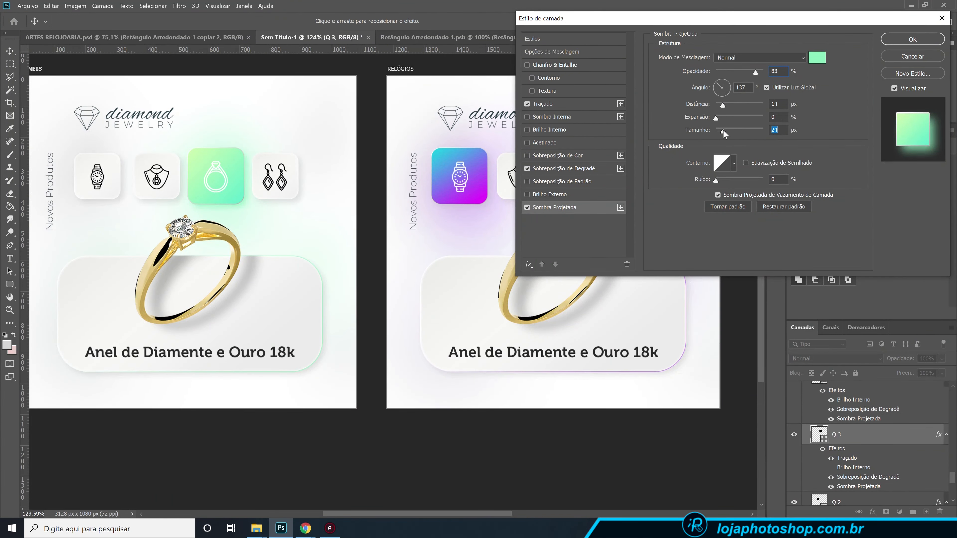
click(913, 40)
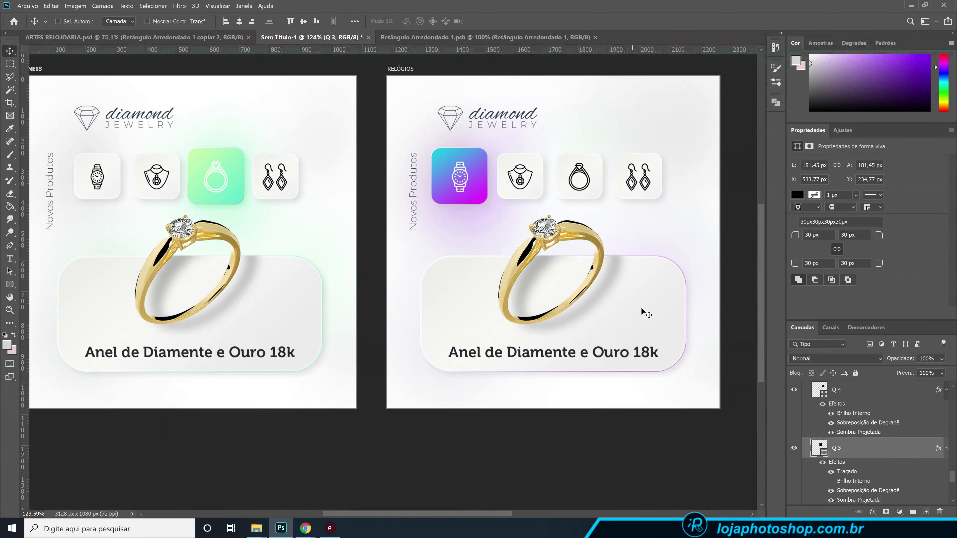
Give the RELÓGIOS watch tile Q 1 a purple drop shadow sampled from its gradient, with 49% opacity and 21 px size
ctrl+click(488, 199)
scroll(839, 407, up, 2)
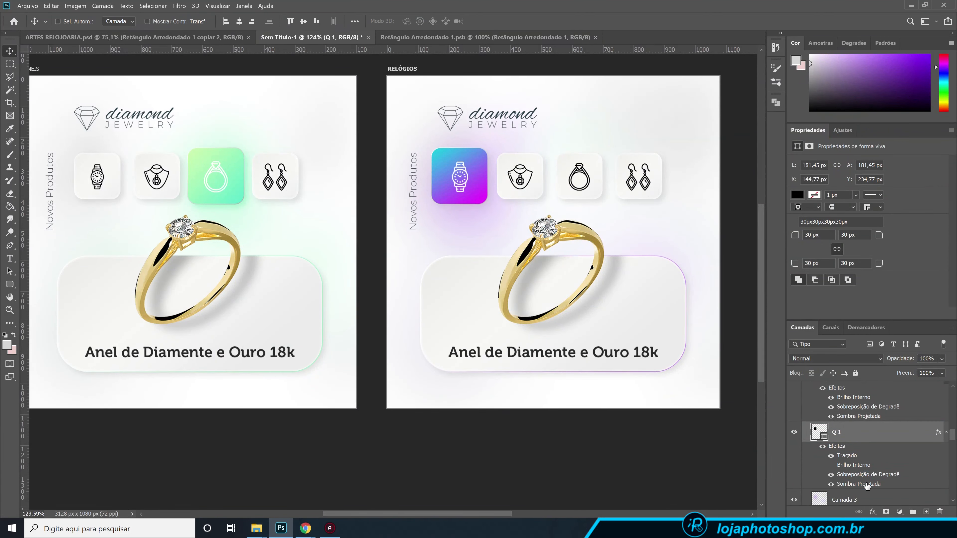
double_click(858, 483)
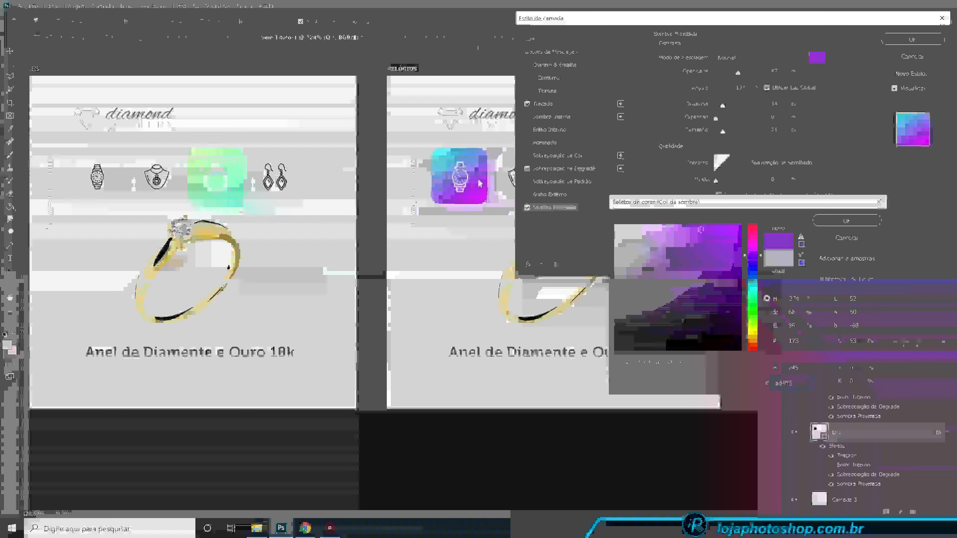
drag(737, 72, 739, 75)
click(723, 131)
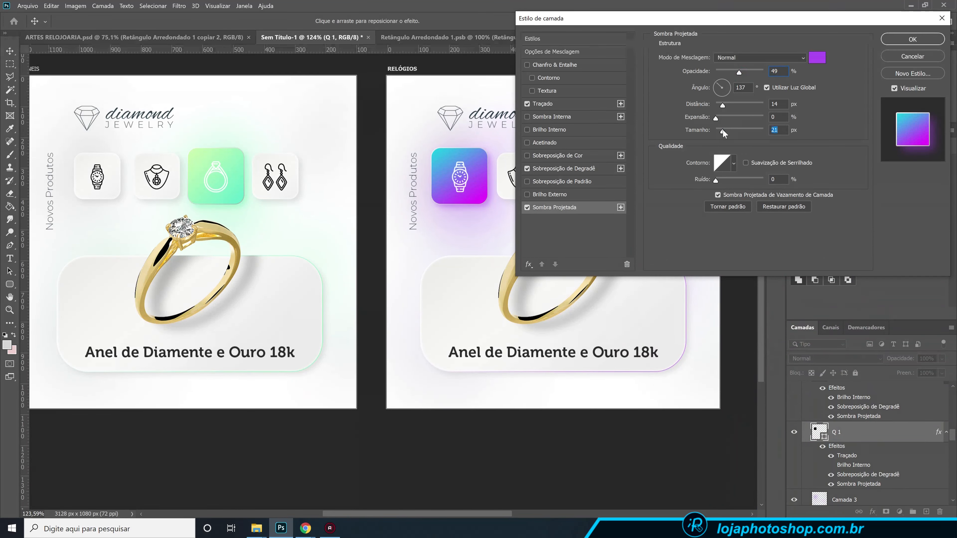
click(912, 39)
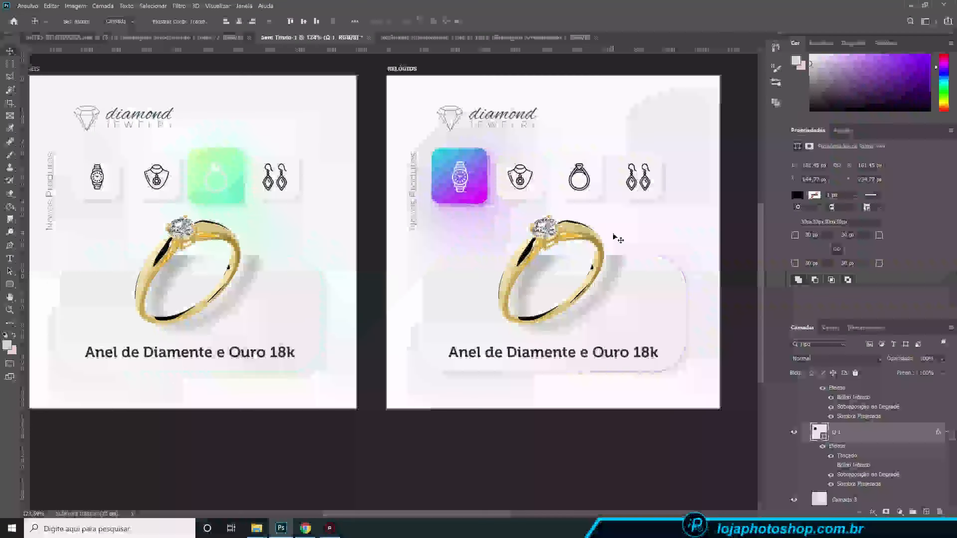
Delete the gold ring image layer Anel copiar from the RELÓGIOS artboard
click(583, 237)
key(ctrl+j)
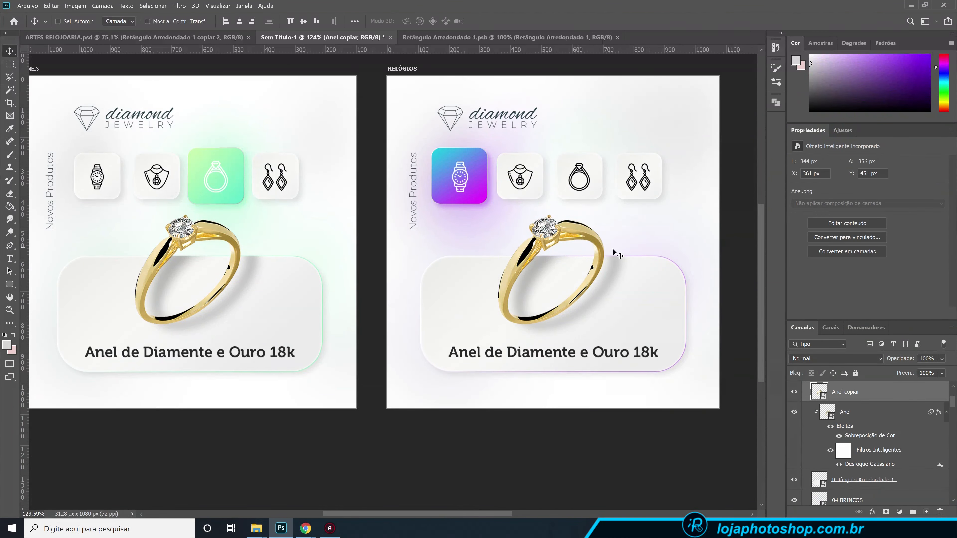
scroll(825, 402, up, 1)
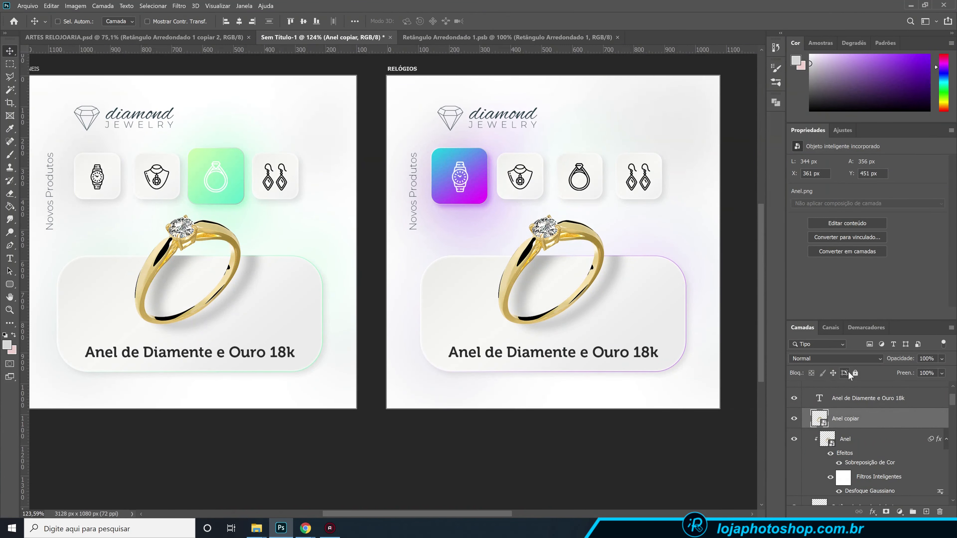
key(Delete)
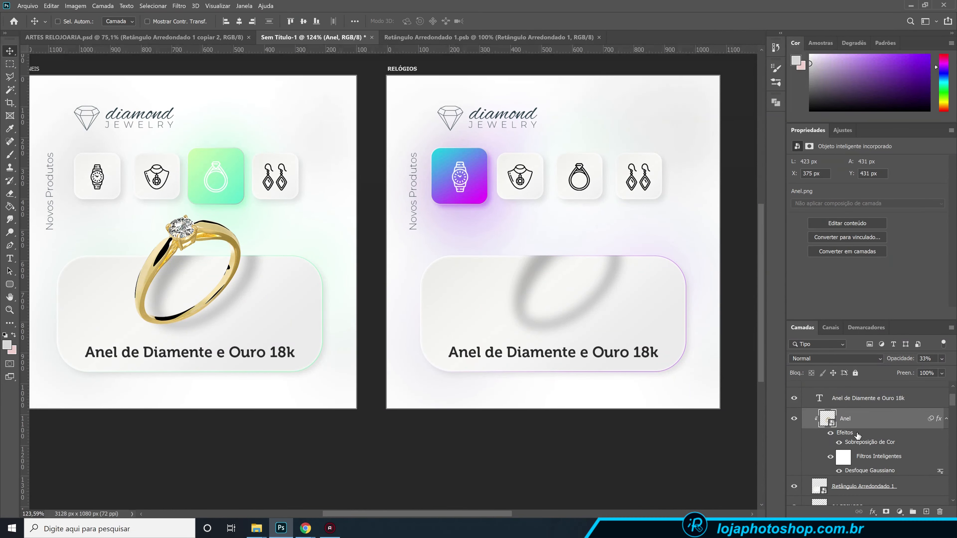
Place the Relógio watch image from the file explorer onto the RELÓGIOS artboard
mouse_move(257, 527)
click(231, 504)
click(482, 143)
drag(482, 143, 548, 313)
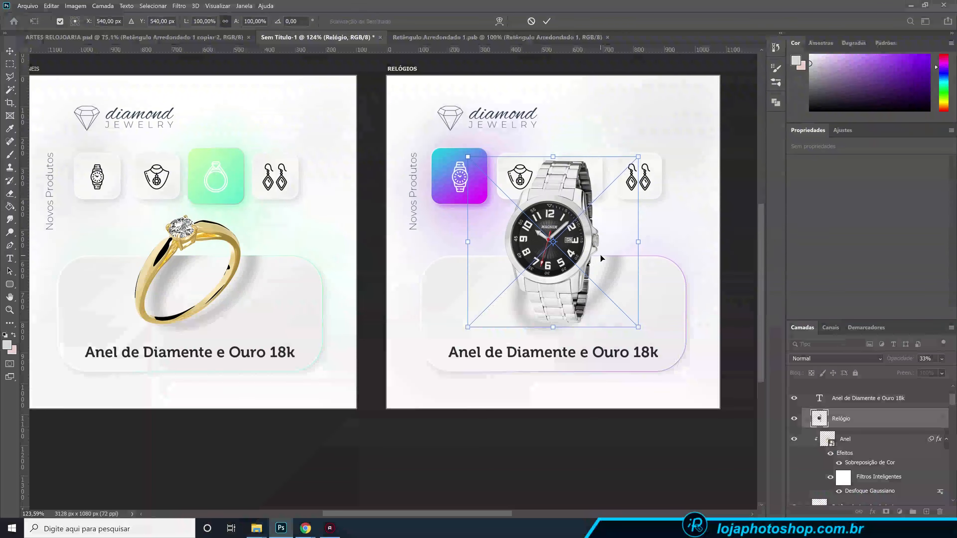
Scale the placed watch to about 86.64% and position it over the rounded card, overlapping the card's upper edge
drag(600, 255, 590, 256)
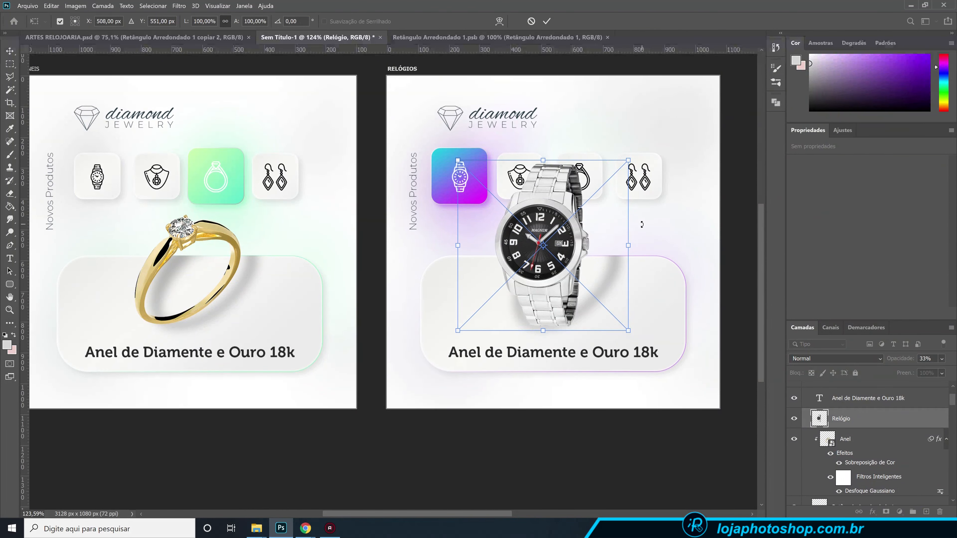
drag(628, 161, 633, 214)
drag(593, 241, 608, 248)
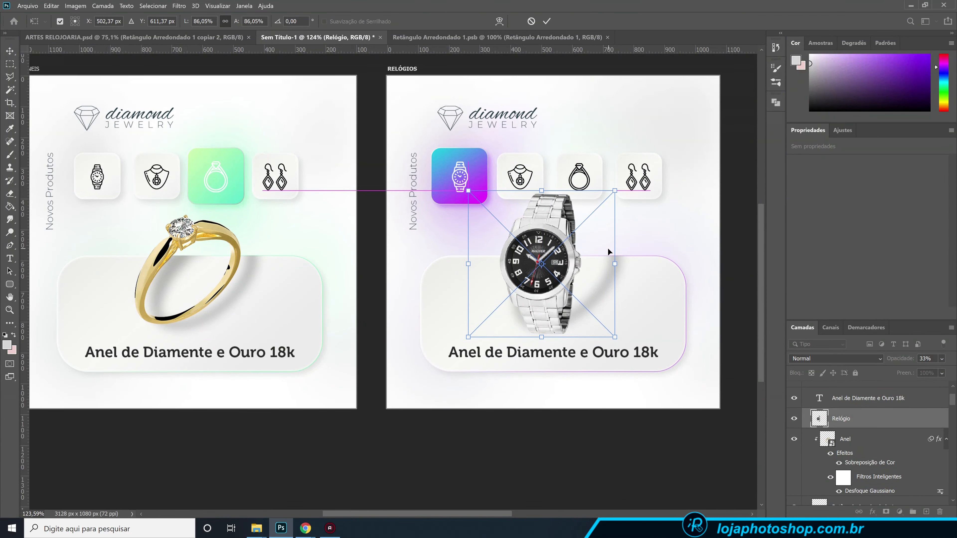
drag(602, 215, 602, 213)
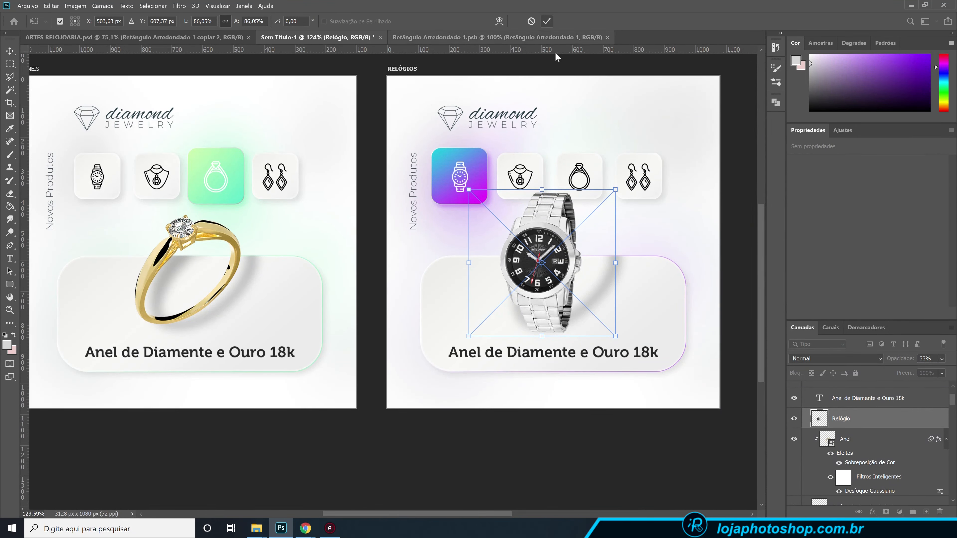
drag(616, 189, 595, 219)
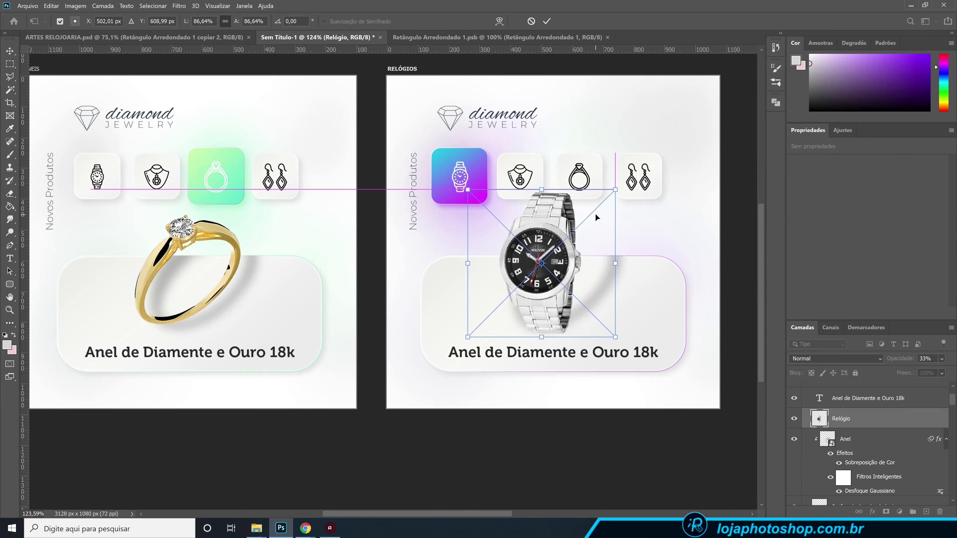
click(546, 21)
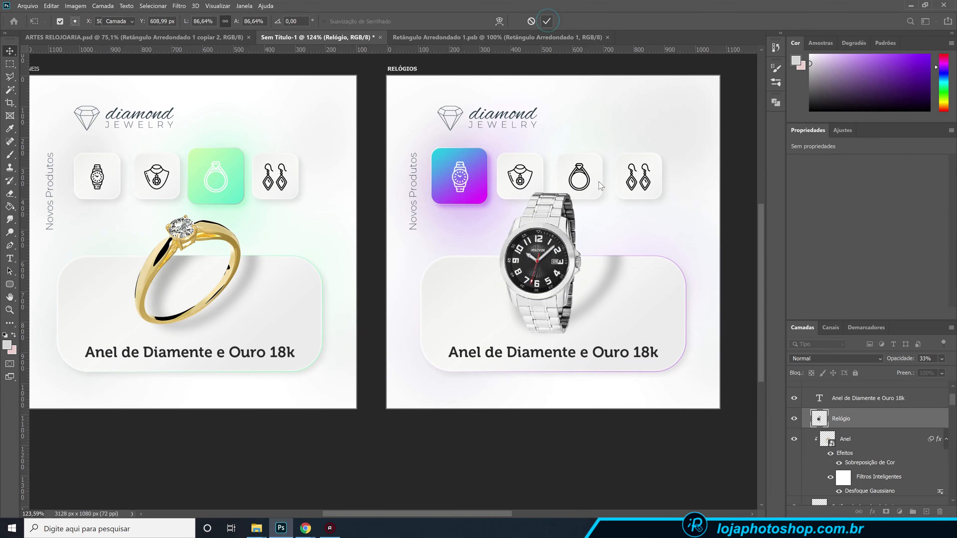
Duplicate the watch layer and offset the lower copy, Relógio, slightly down and to the right as a shadow base
alt+click(581, 309)
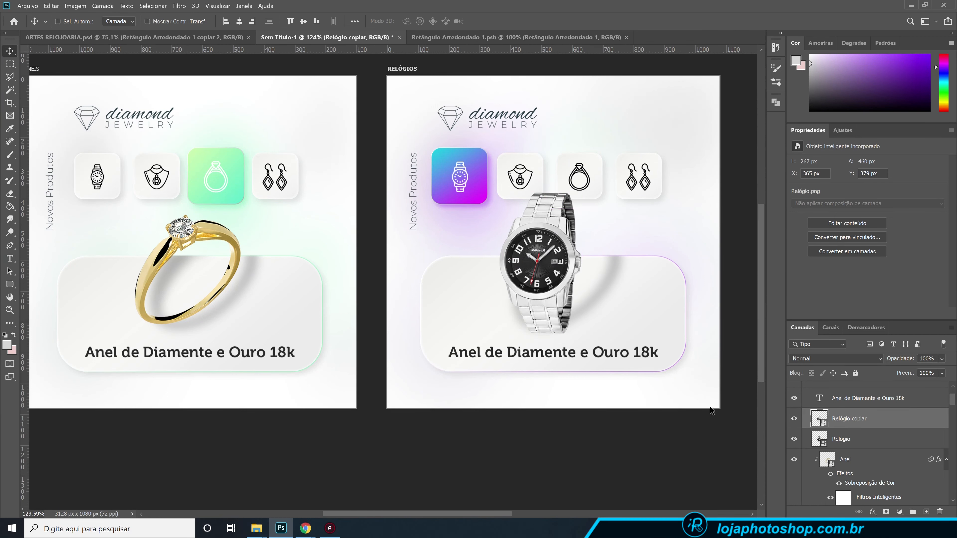
click(843, 439)
drag(577, 300, 588, 304)
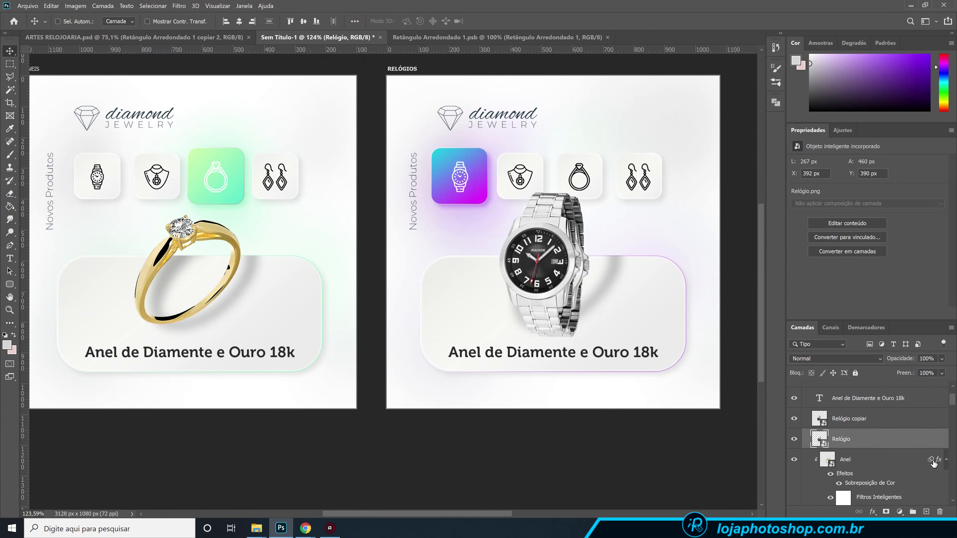
Copy the Anel shadow's colour overlay and Gaussian blur smart filter onto the lower Relógio layer
scroll(934, 464, down, 1)
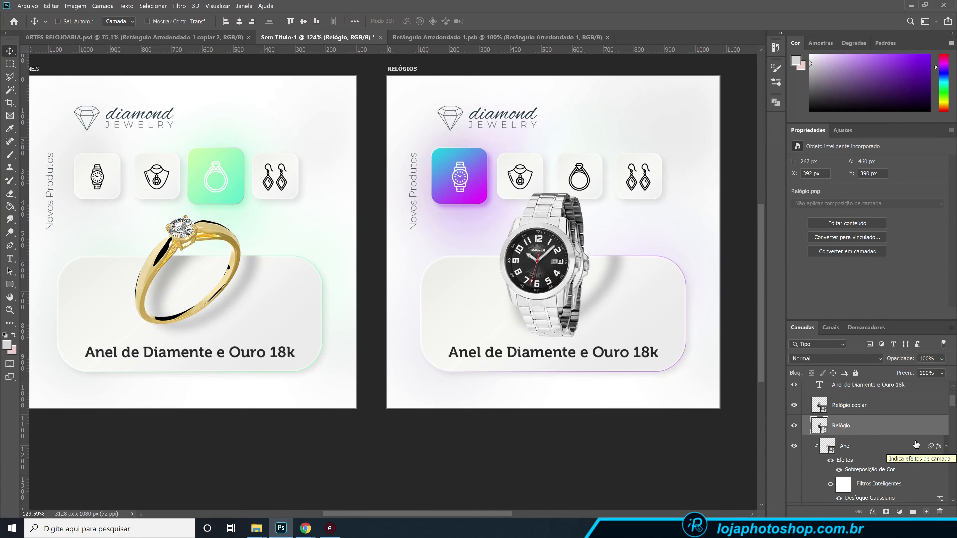
drag(939, 449, 937, 426)
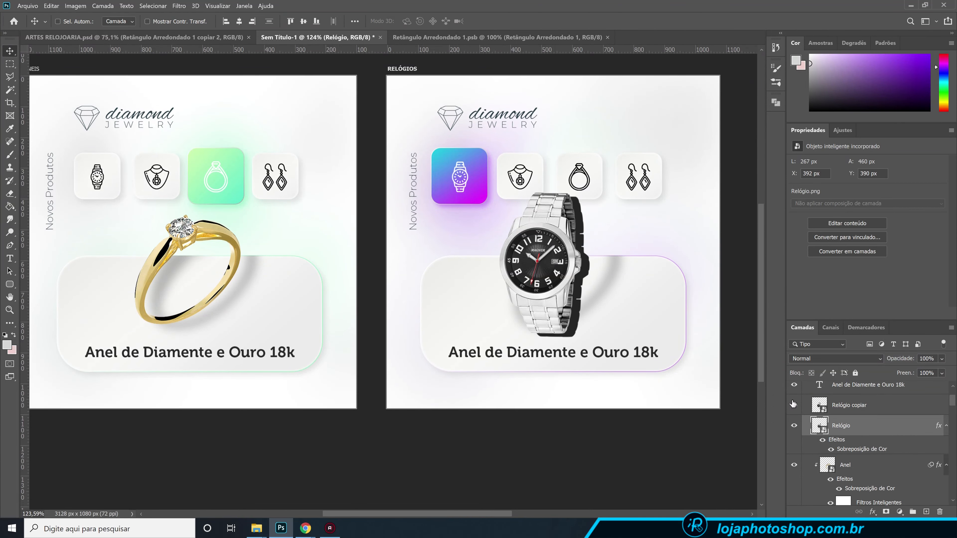
key(alt)
scroll(930, 467, down, 1)
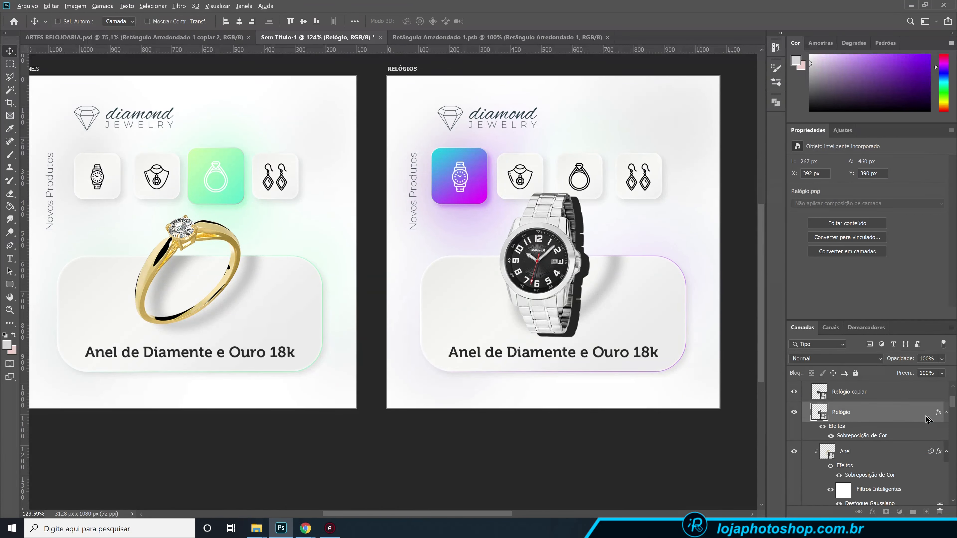
drag(925, 416, 926, 416)
Delete the leftover ring shadow layer Anel from the RELÓGIOS artboard and undo the stray move that follows
drag(573, 305, 586, 311)
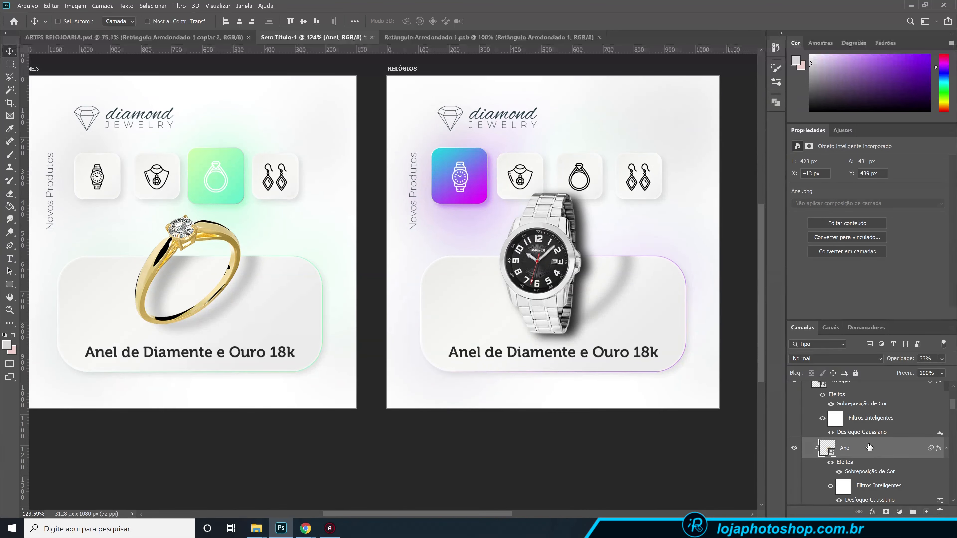
key(Delete)
drag(578, 294, 581, 294)
key(ctrl+z)
Shift the blurred Relógio shadow layer further right and slightly down from the watch
scroll(816, 419, up, 2)
click(843, 421)
drag(575, 305, 585, 307)
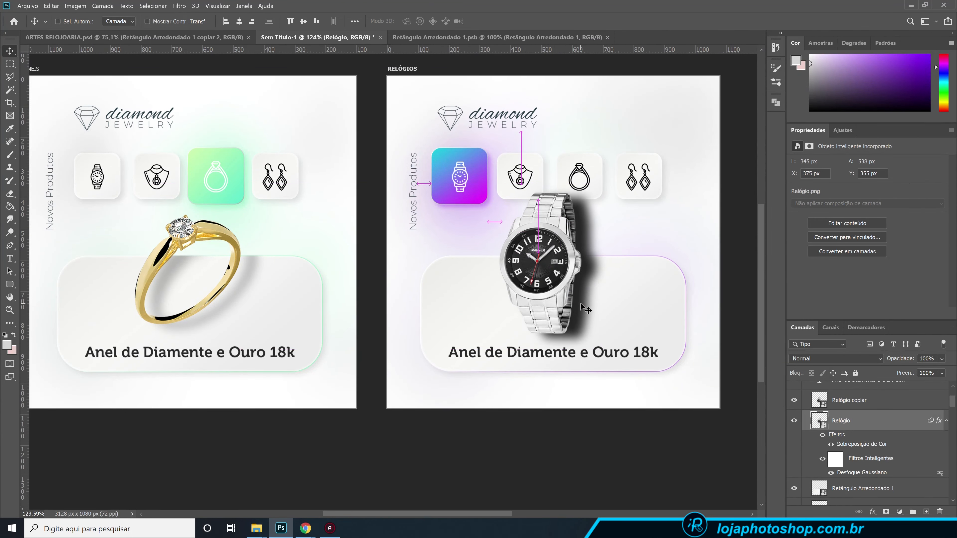
drag(583, 318, 586, 319)
Lower the watch shadow's opacity to 30% and clip it to the Retângulo Arredondado 1 card
click(941, 359)
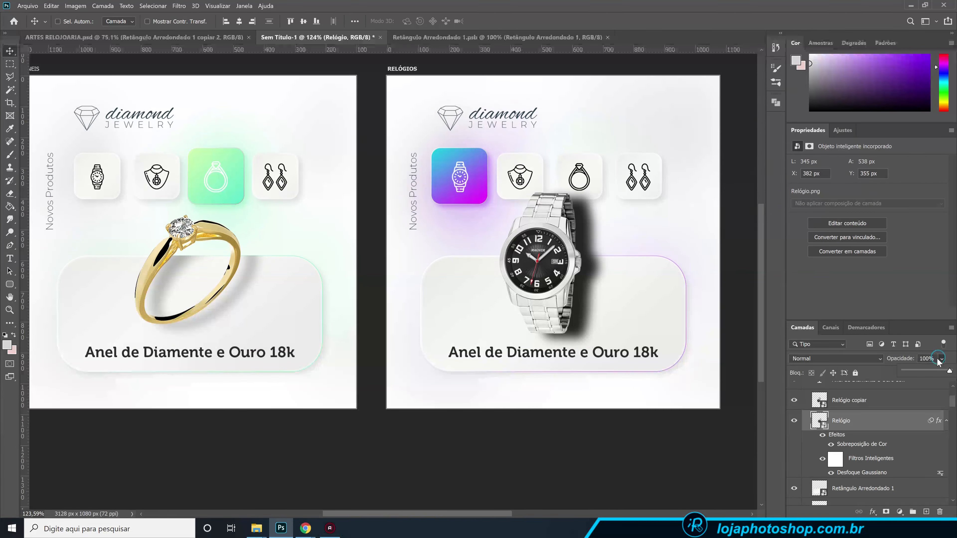
drag(923, 371, 918, 373)
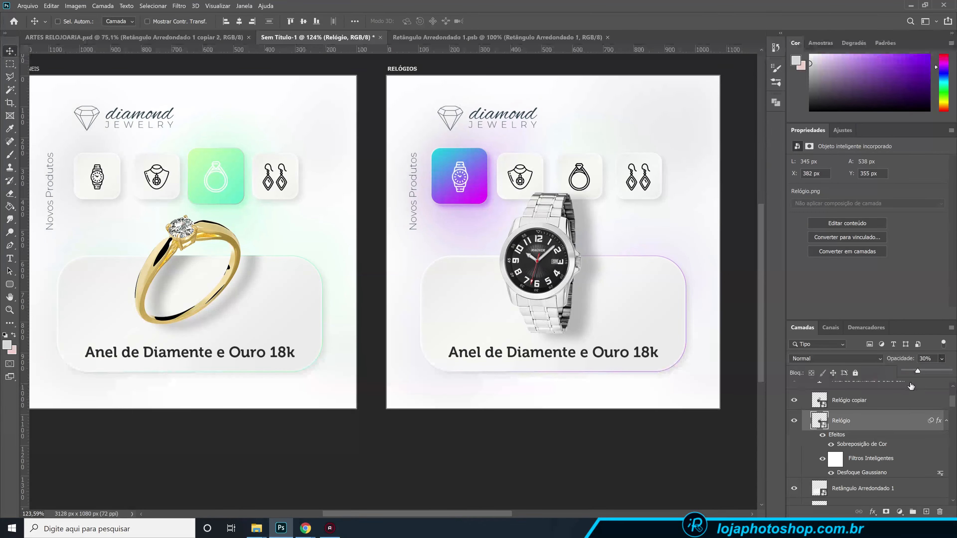
drag(858, 446, 865, 474)
alt+click(866, 475)
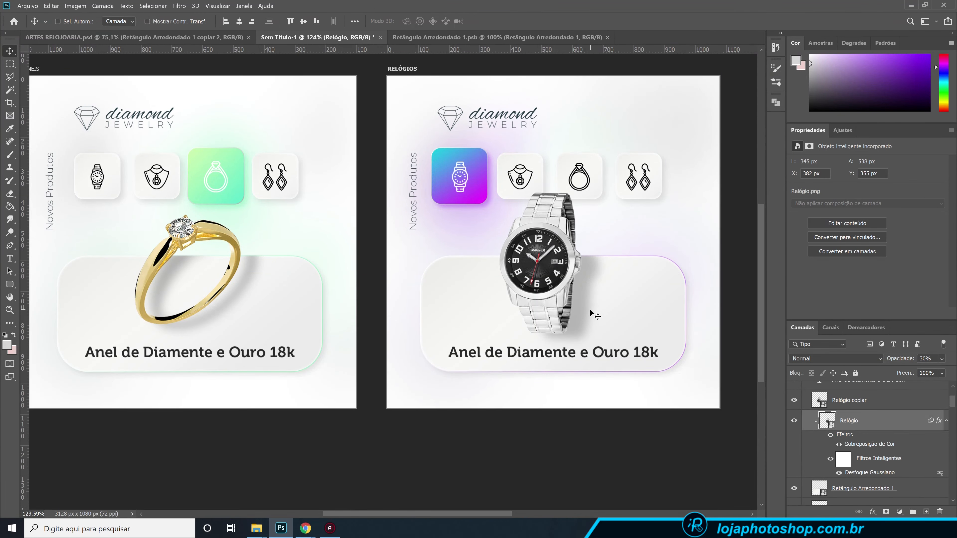
Replace the product caption on the RELÓGIOS artboard with "Relógio Magnum Quartzo"
key(t)
ctrl+click(545, 352)
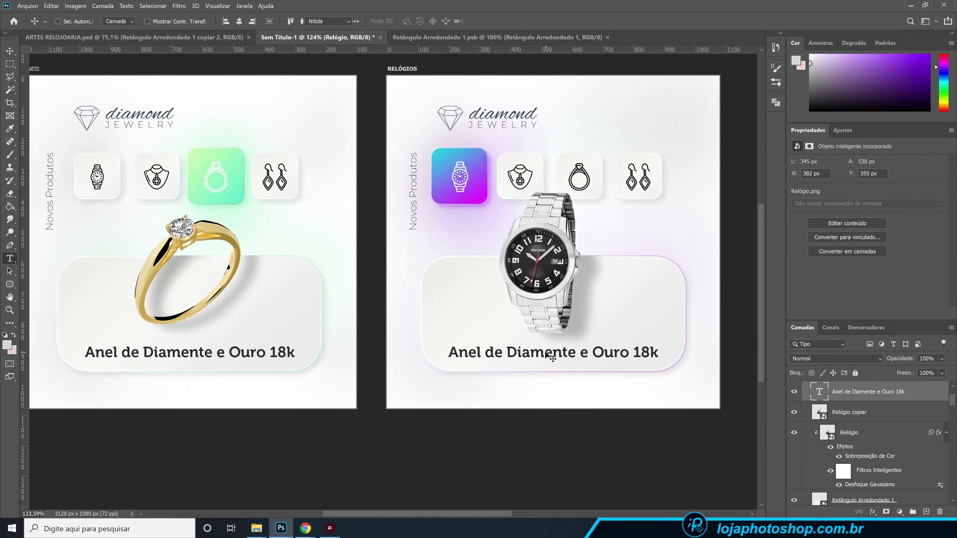
triple_click(545, 351)
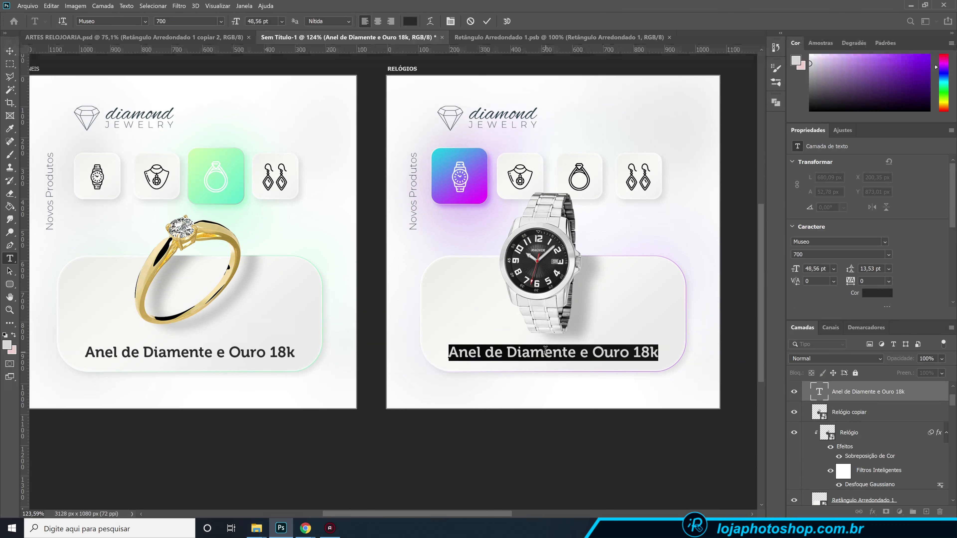
text(Relógio Mag)
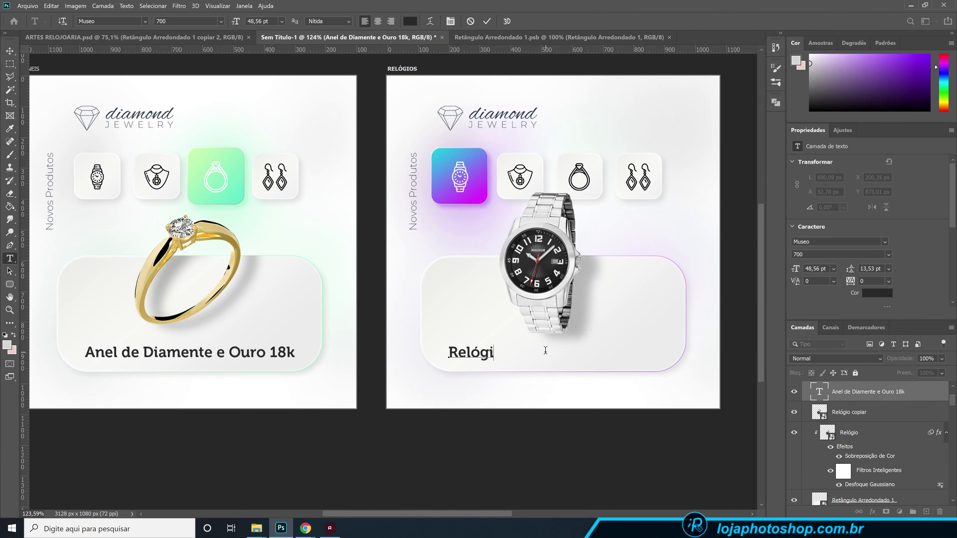
text(rium Quart)
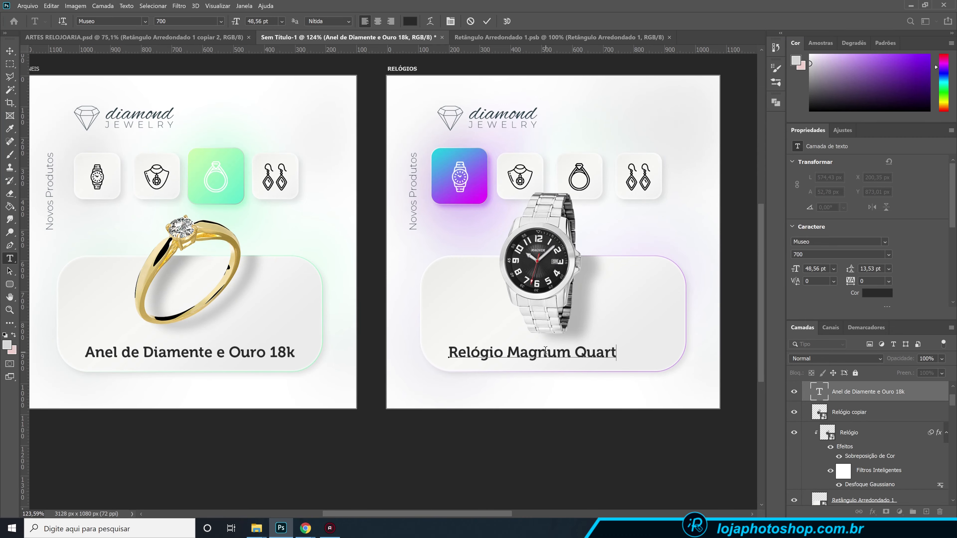
text(zo)
scroll(649, 356, down, 5)
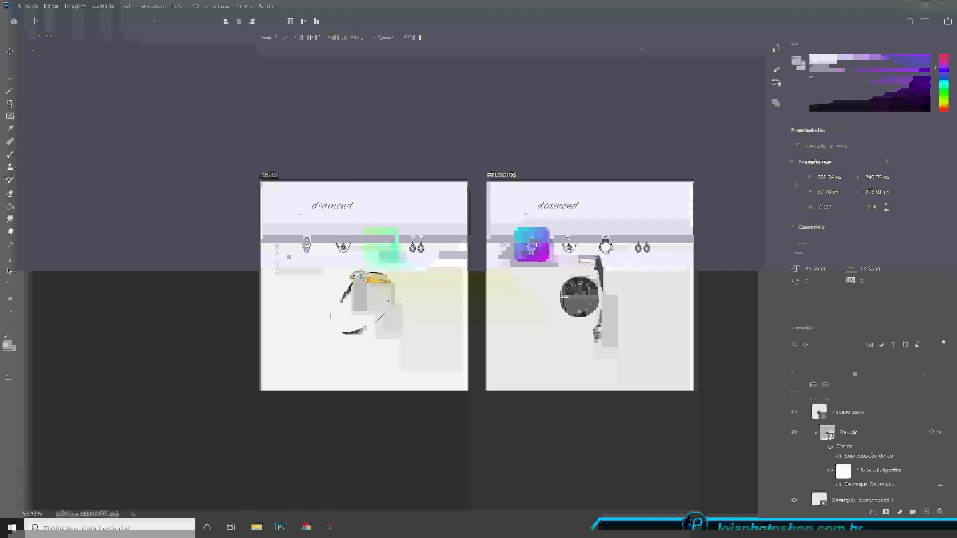
scroll(642, 363, down, 1)
scroll(649, 373, up, 3)
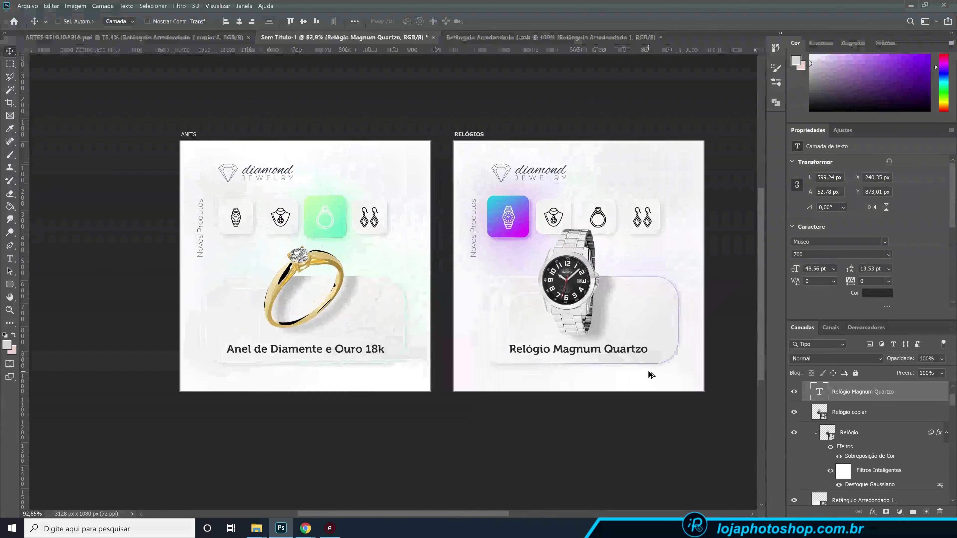
In ARTES RELOJOARIA.psd, select the Camada 5 layer of Prancheta 2 and toggle its visibility off and on to examine its effect
click(166, 37)
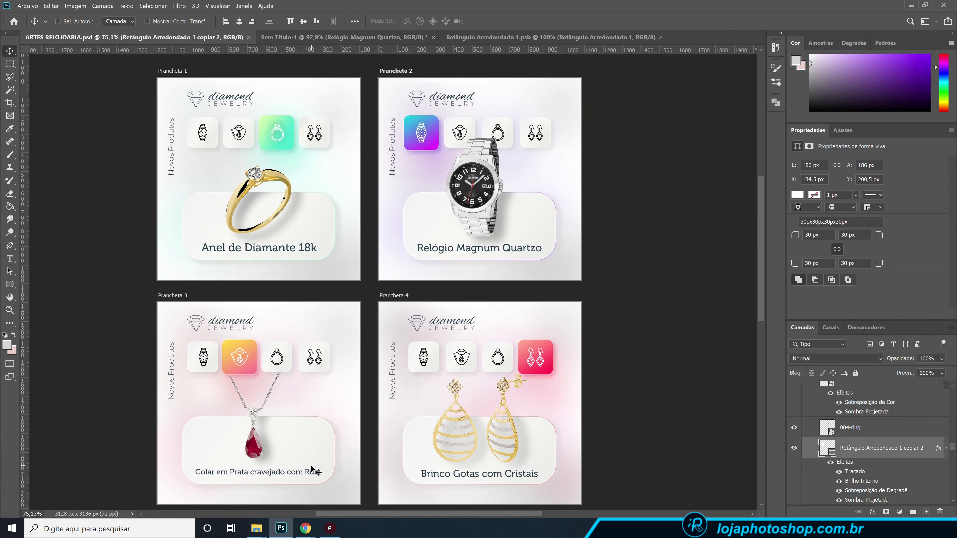
scroll(835, 471, down, 5)
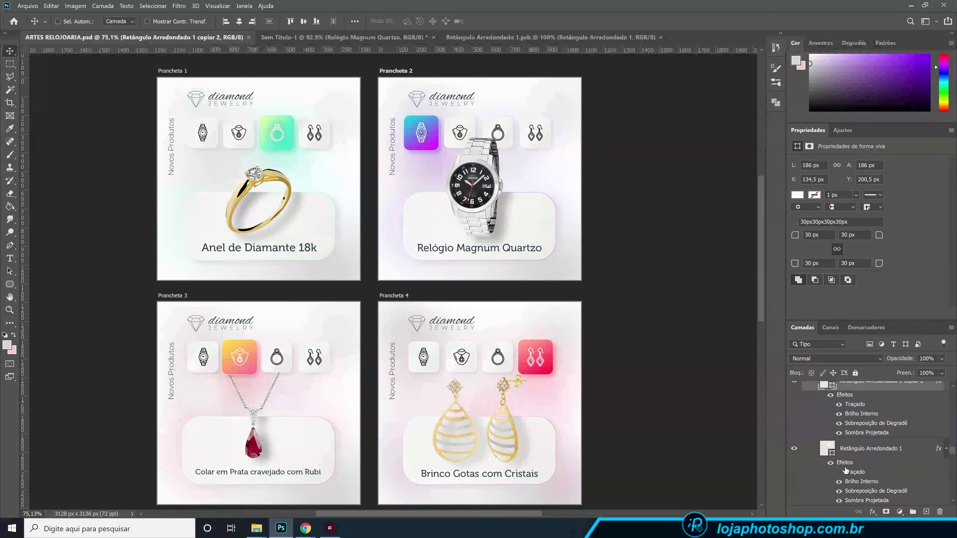
click(805, 465)
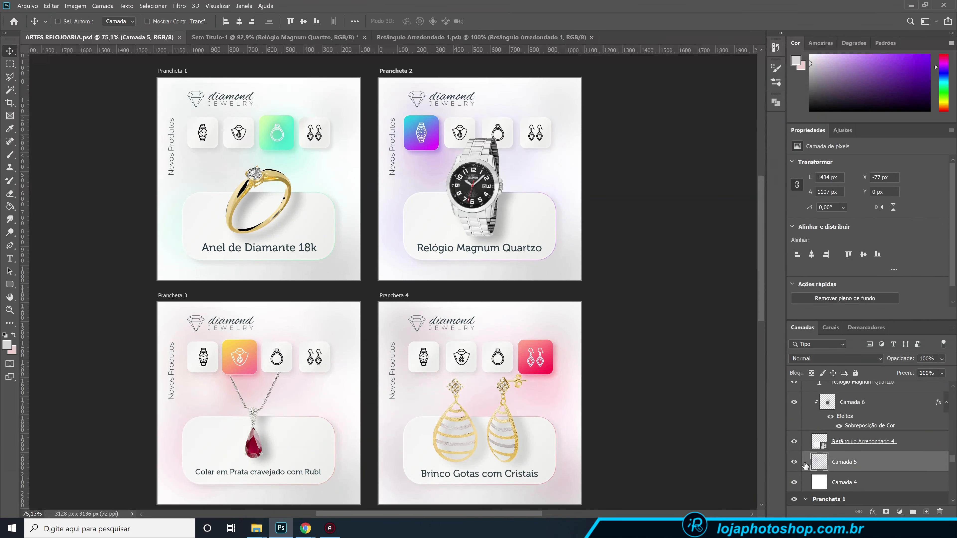
click(793, 462)
click(793, 462)
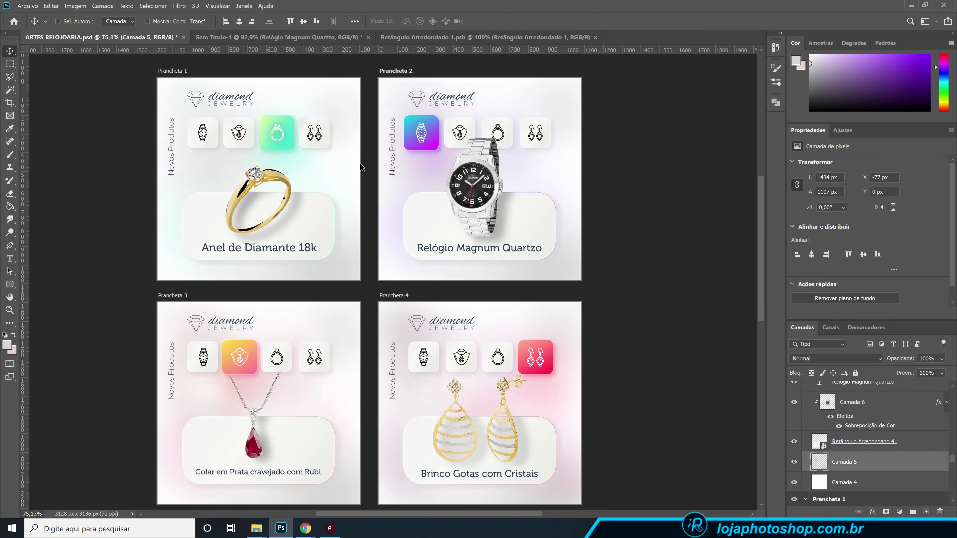
Open Export As for the finished document, include only Prancheta 2 and preview it
key(ctrl+shift+alt+w)
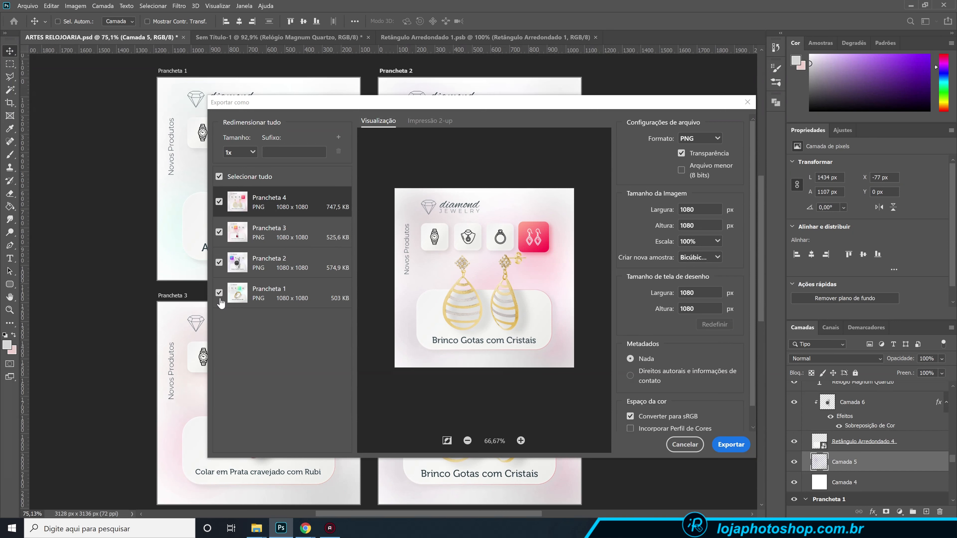
click(218, 176)
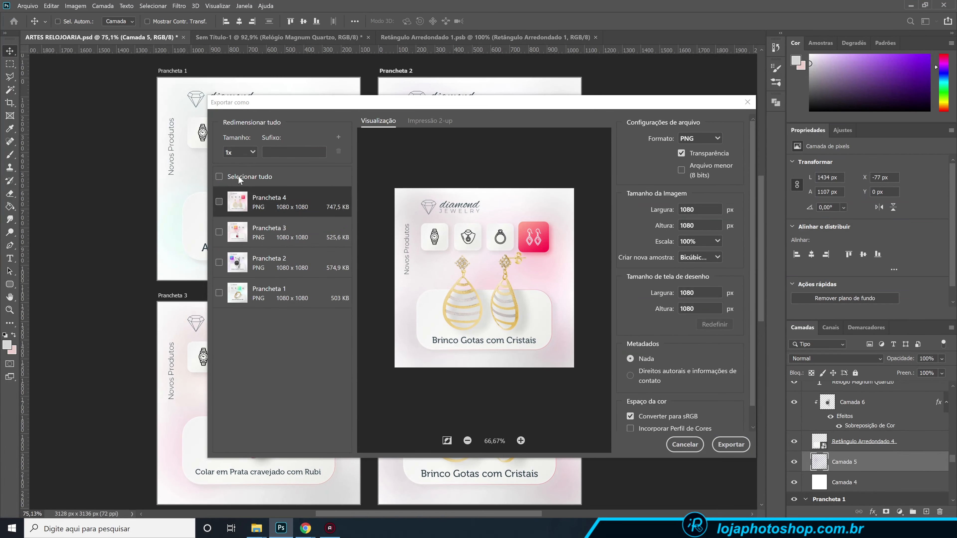
click(218, 262)
click(266, 259)
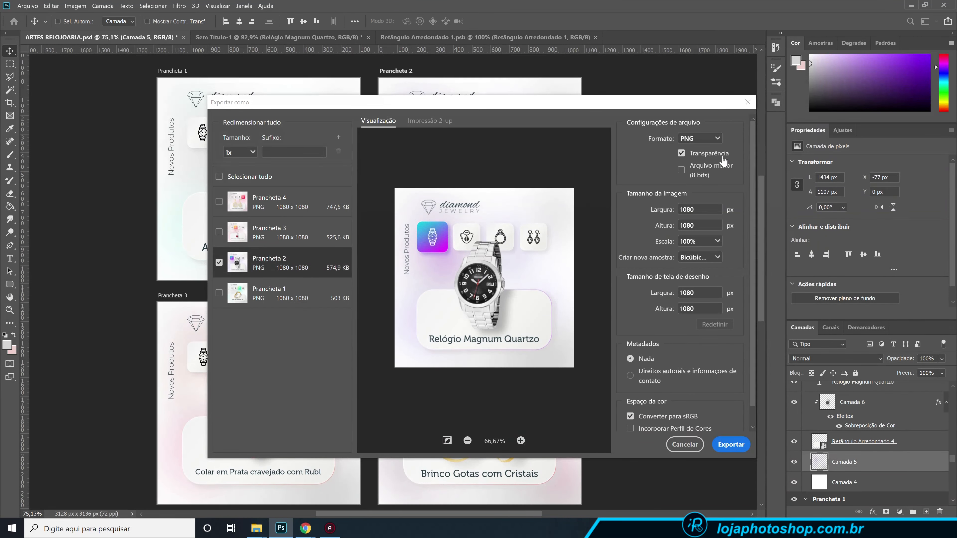
Keep PNG as the format and export Prancheta 2 as "Relógio Aula"
click(710, 142)
click(711, 139)
click(739, 444)
text(Relógio Aula)
key(Return)
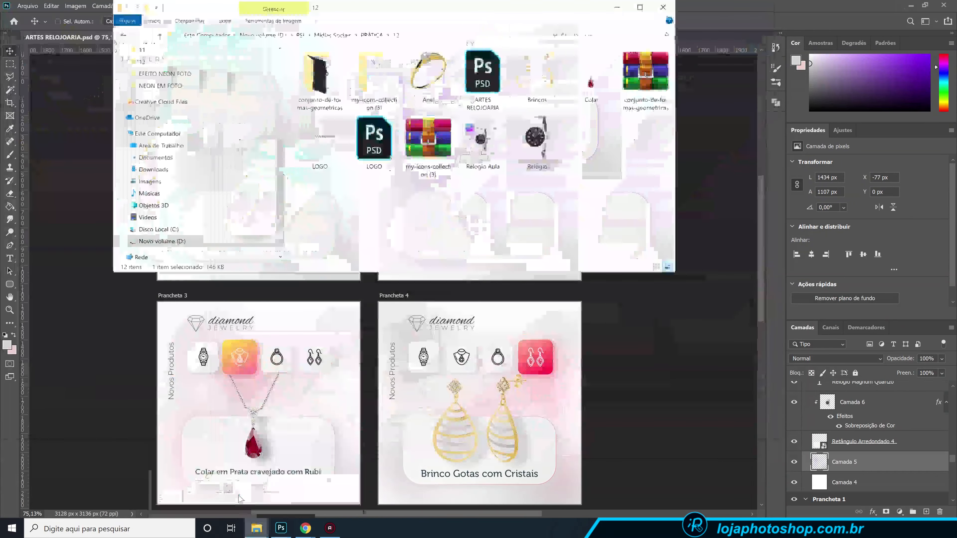
Open the exported Relógio Aula image in the Photos viewer and shrink its window to examine the finished post
double_click(482, 141)
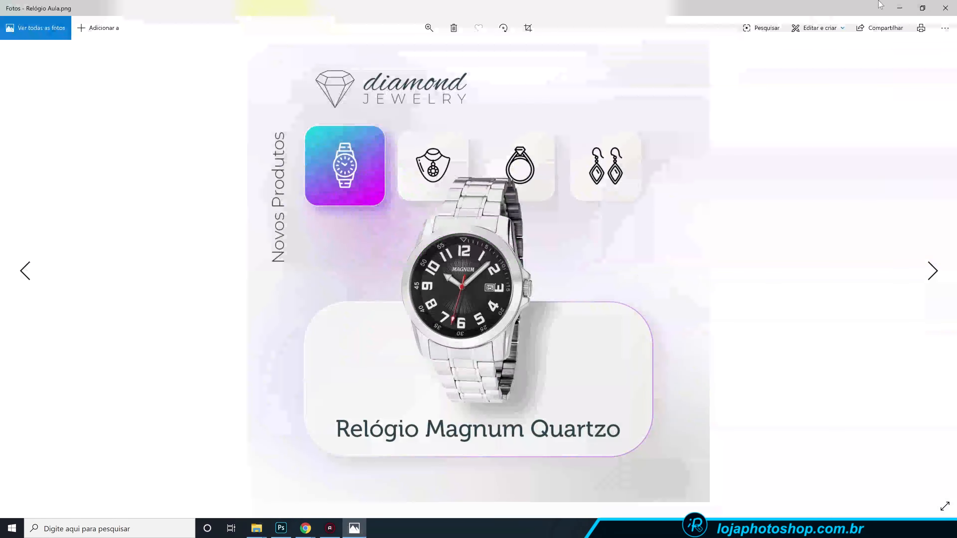
double_click(880, 5)
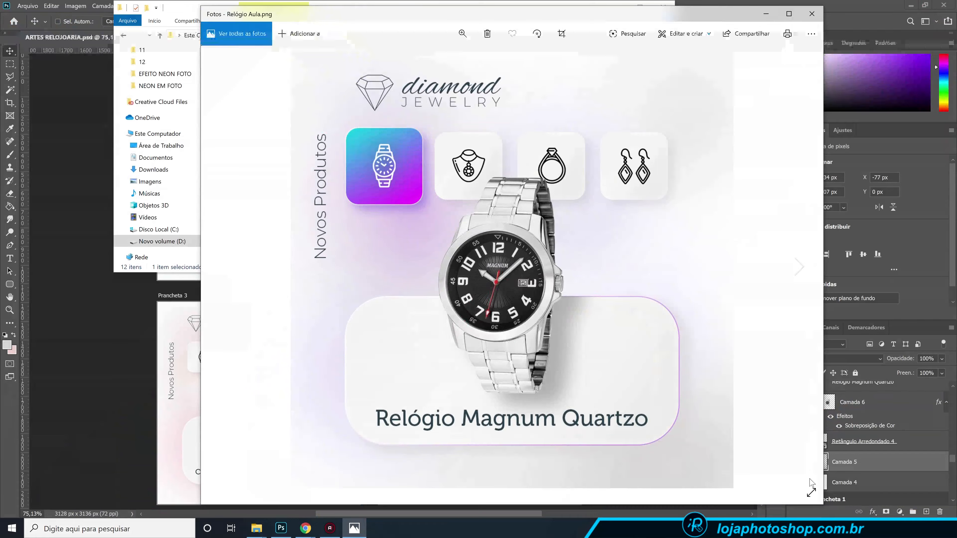
drag(820, 502, 535, 329)
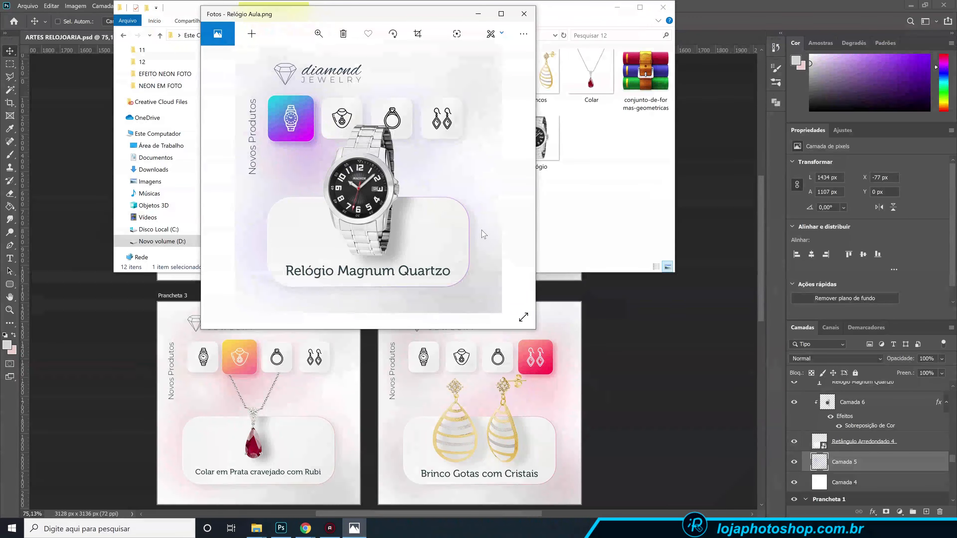